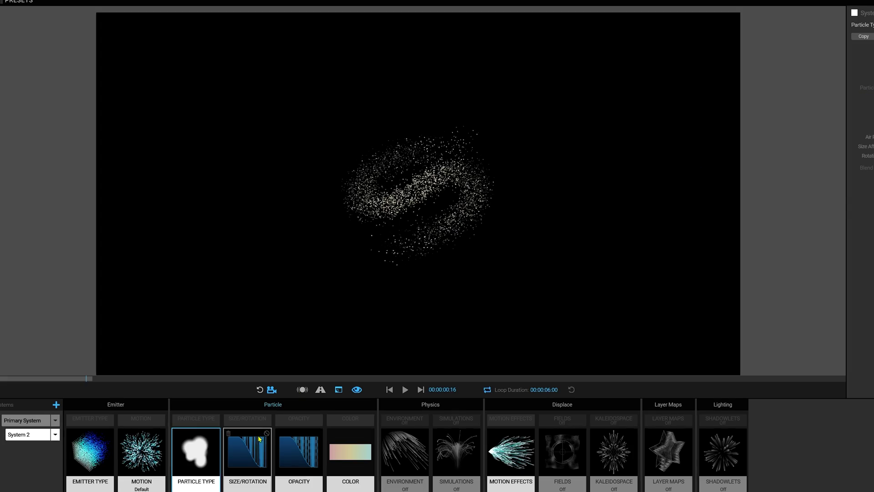
Step: View the particles' Size/Rotation module in the Trapcode designer
{"action": "left_click", "coordinate": [259, 438]}
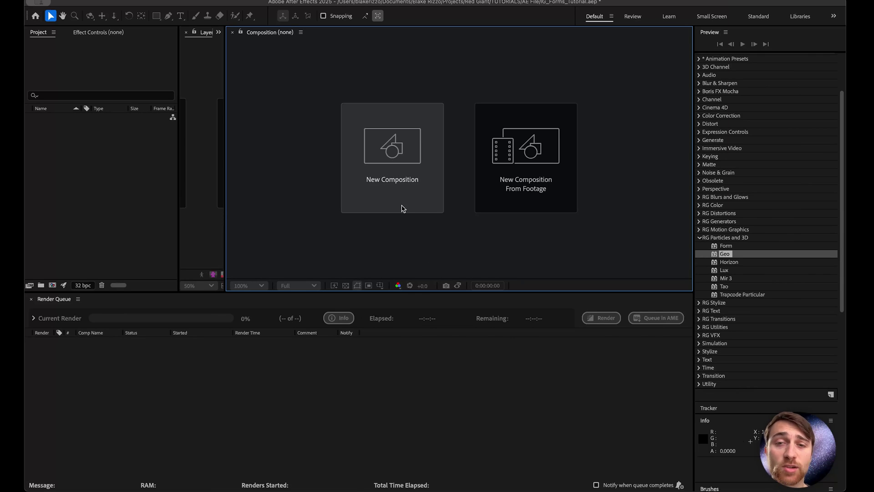
Step: Create a 1920×1080, 24 fps 'Spaceship' composition with a black solid named GEO
{"action": "left_click", "coordinate": [395, 163]}
{"action": "type", "text": "Spaceship"}
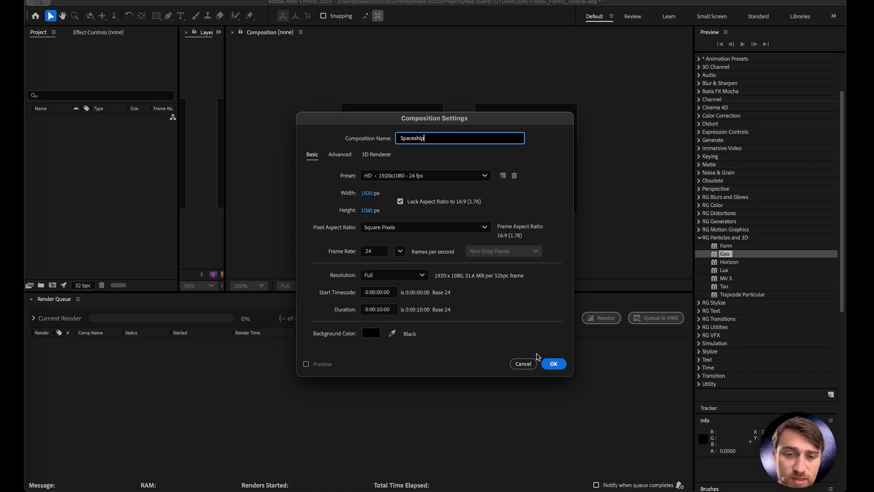
{"action": "left_click", "coordinate": [553, 364]}
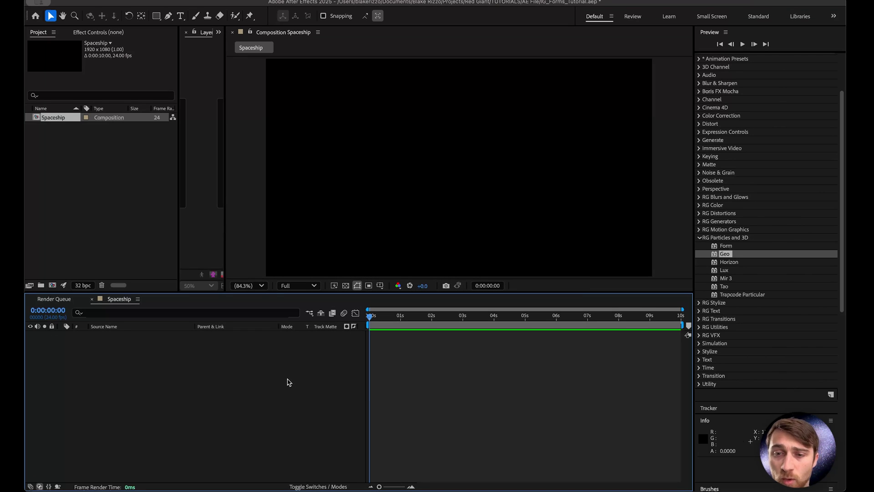
{"action": "right_click", "coordinate": [292, 358]}
{"action": "mouse_move", "coordinate": [347, 365]}
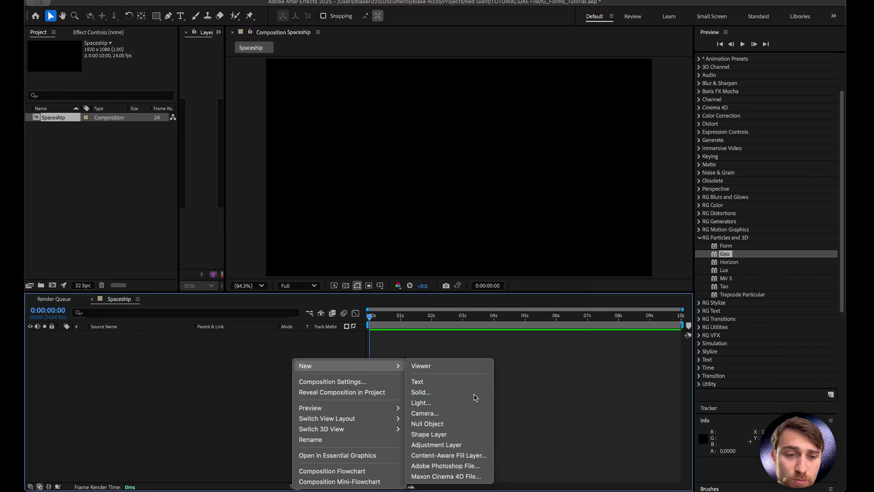
{"action": "left_click", "coordinate": [420, 392]}
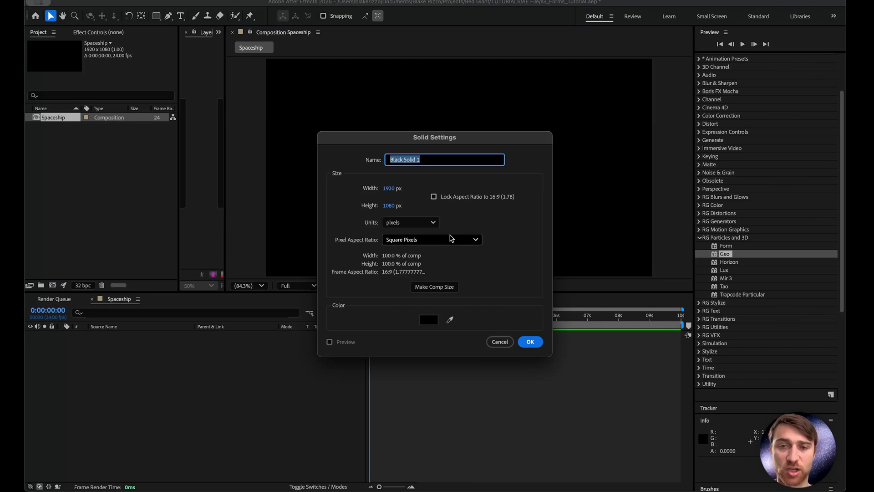
{"action": "type", "text": "GEO"}
{"action": "key", "text": "Return"}
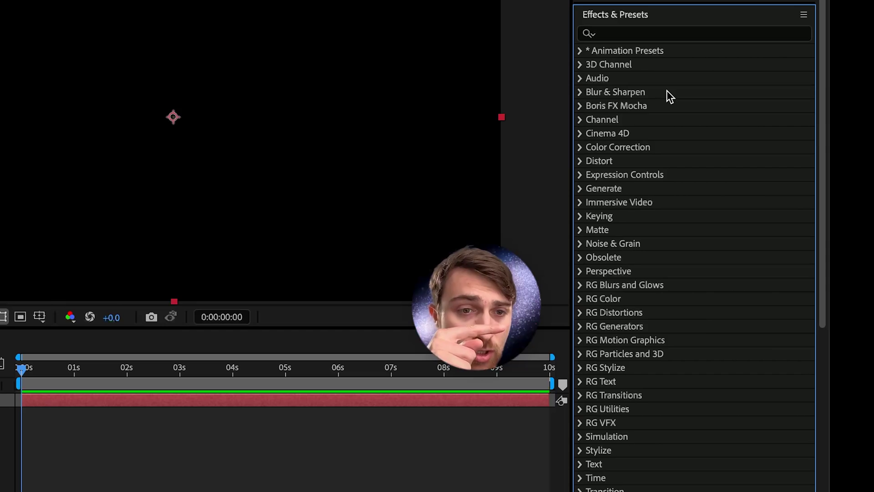
{"action": "scroll", "coordinate": [661, 96], "scroll_direction": "down", "scroll_amount": 5}
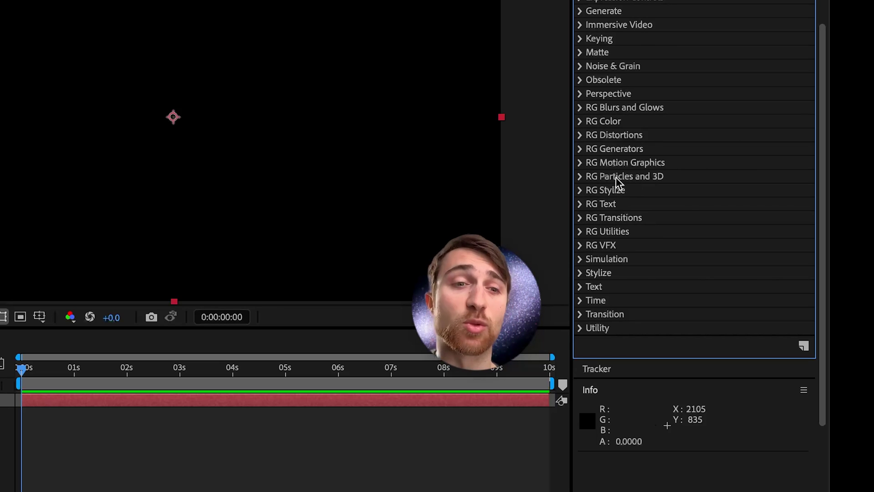
Step: Drag Geo from RG Particles and 3D onto the GEO solid in the viewer
{"action": "left_click", "coordinate": [579, 180]}
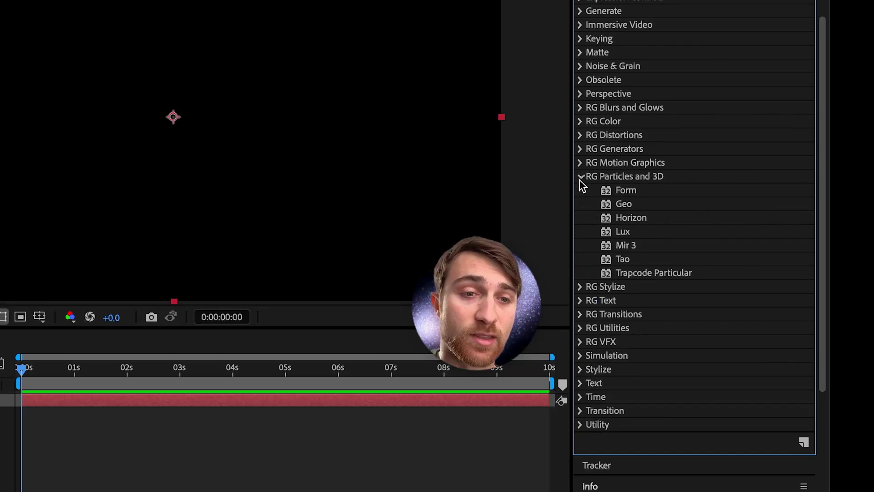
{"action": "left_click", "coordinate": [624, 203]}
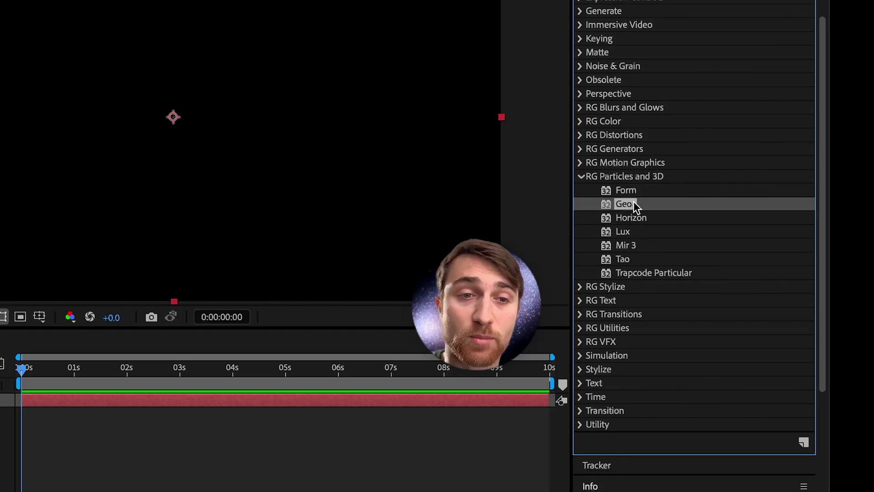
{"action": "left_click_drag", "start_coordinate": [486, 242], "coordinate": [288, 181]}
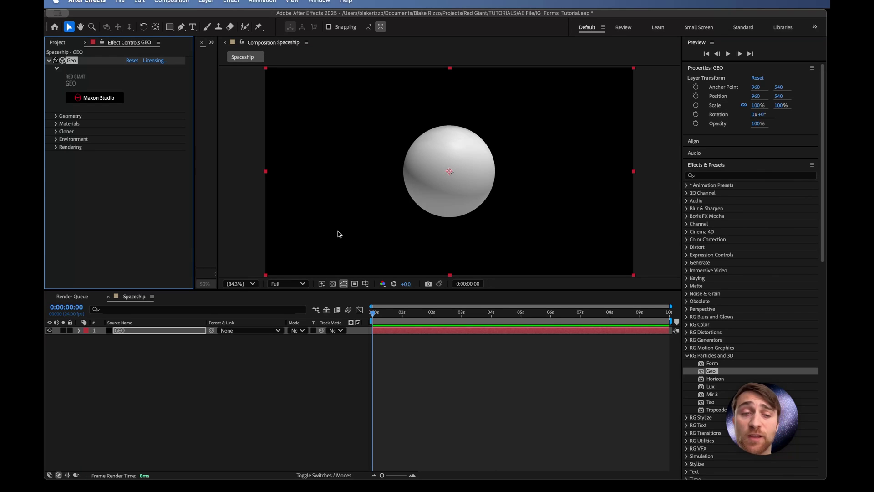
Step: Expand Geo's Geometry and scrub the sphere's Position in depth and X
{"action": "left_click", "coordinate": [56, 116]}
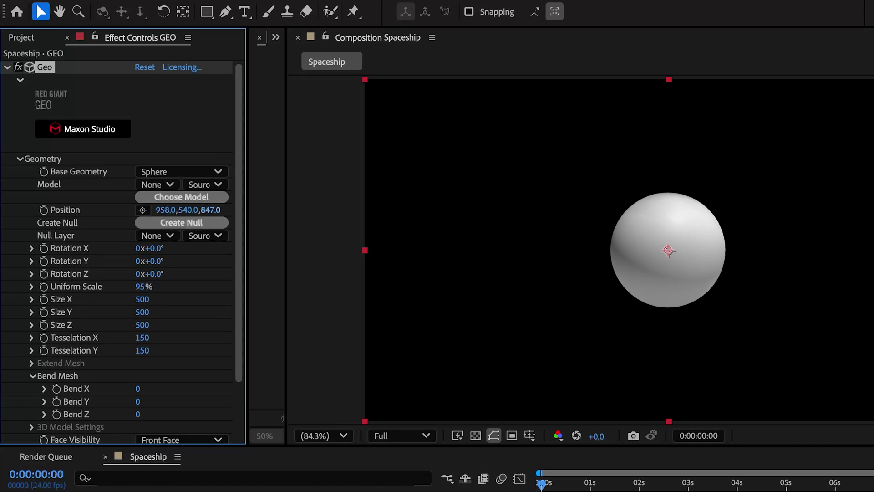
{"action": "left_click_drag", "start_coordinate": [198, 165], "coordinate": [382, 226]}
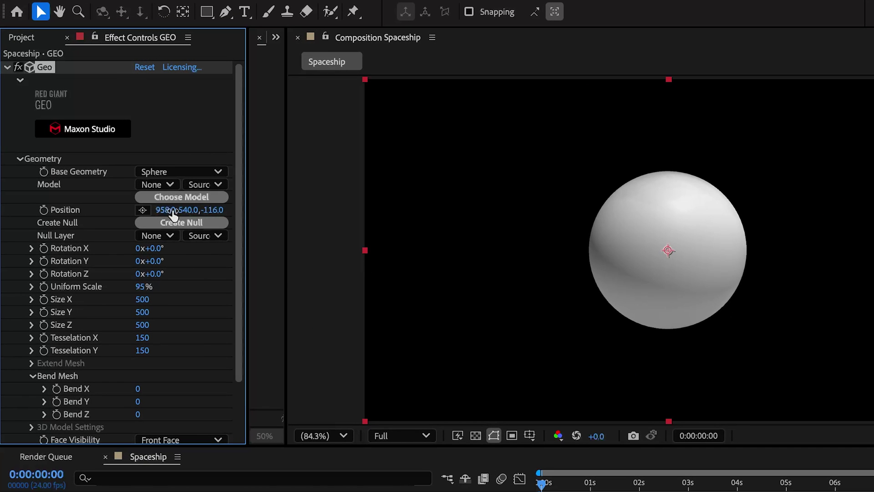
{"action": "mouse_move", "coordinate": [165, 210]}
{"action": "left_mouse_down"}
{"action": "mouse_move", "coordinate": [216, 212]}
{"action": "mouse_move", "coordinate": [173, 216]}
{"action": "left_mouse_up"}
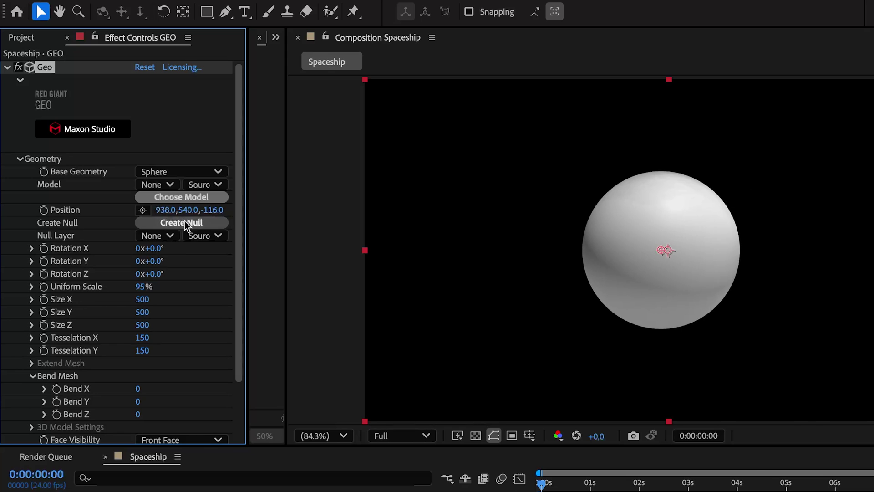
Step: Try a position null, then remove it, unlink the null and reset Geometry
{"action": "left_click", "coordinate": [182, 223]}
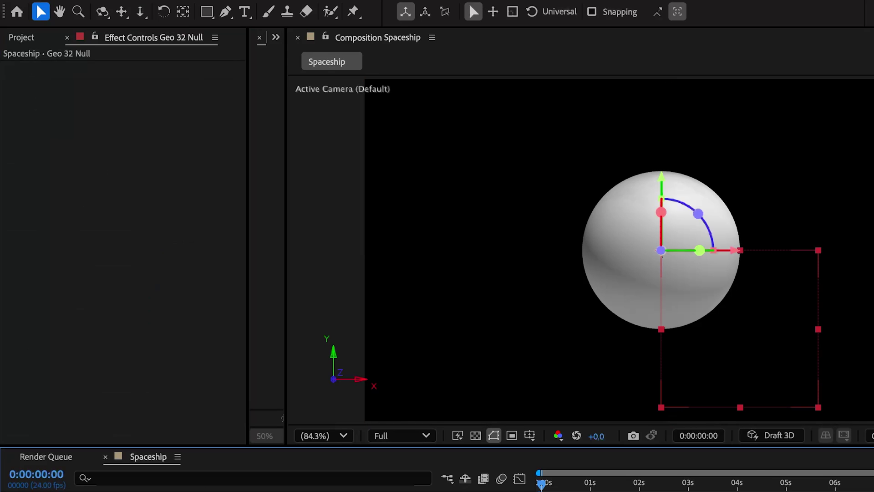
{"action": "mouse_move", "coordinate": [739, 251]}
{"action": "left_mouse_down"}
{"action": "mouse_move", "coordinate": [657, 254]}
{"action": "mouse_move", "coordinate": [689, 249]}
{"action": "left_mouse_up"}
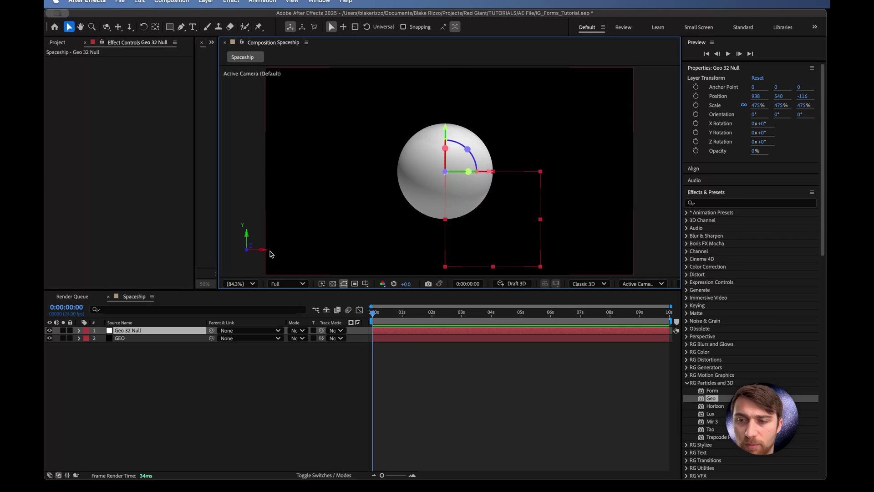
{"action": "key", "text": "super+z"}
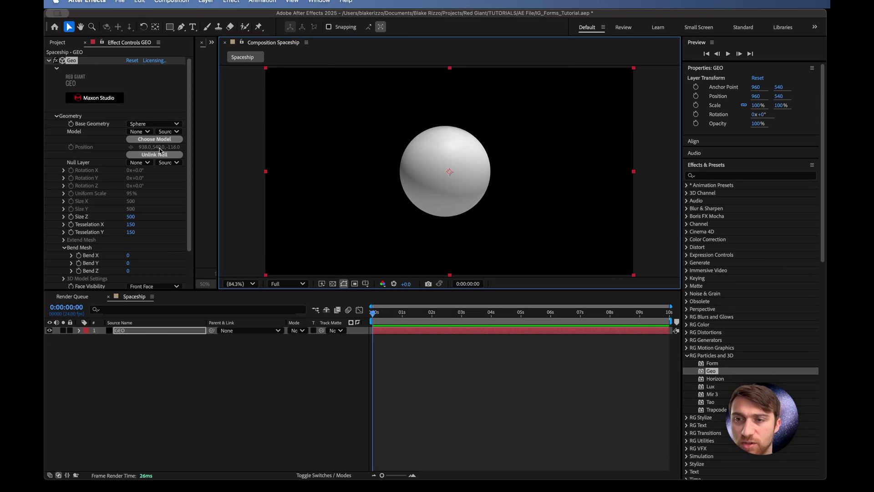
{"action": "left_click", "coordinate": [153, 154]}
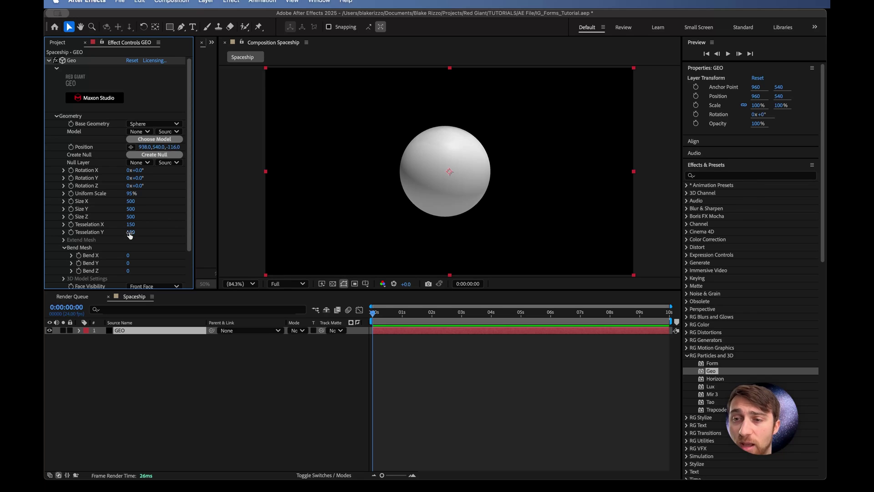
{"action": "key", "text": "super+z"}
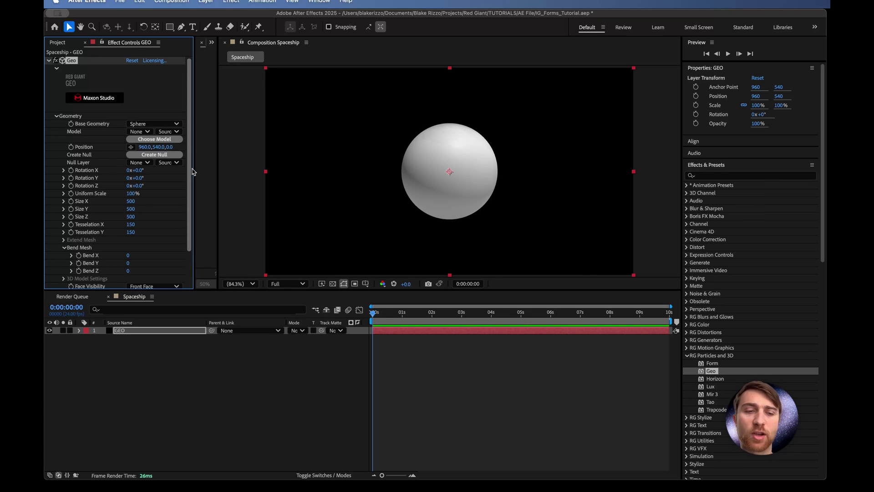
Step: Import the TheCockpit model and apply it to the Geo layer in place of the sphere
{"action": "left_click", "coordinate": [156, 139]}
{"action": "scroll", "coordinate": [432, 146], "scroll_direction": "down", "scroll_amount": 5}
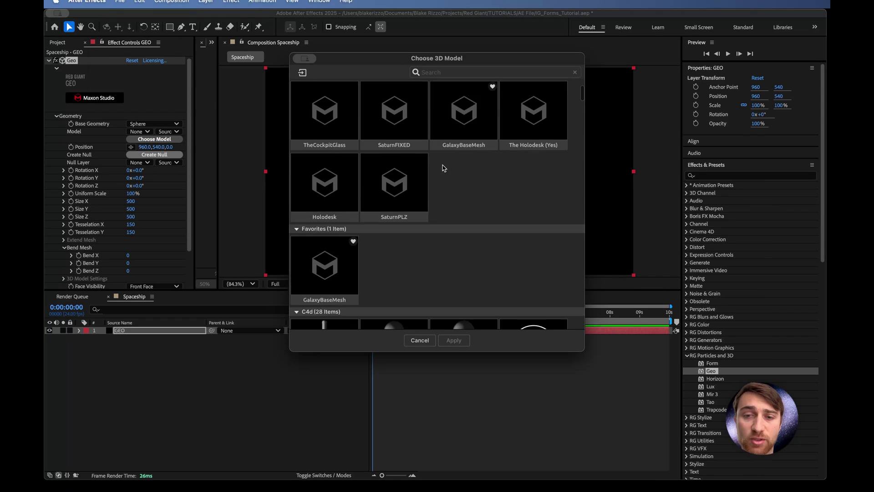
{"action": "scroll", "coordinate": [438, 158], "scroll_direction": "down", "scroll_amount": 5}
{"action": "scroll", "coordinate": [441, 161], "scroll_direction": "down", "scroll_amount": 5}
{"action": "scroll", "coordinate": [444, 167], "scroll_direction": "down", "scroll_amount": 5}
{"action": "scroll", "coordinate": [443, 167], "scroll_direction": "down", "scroll_amount": 4}
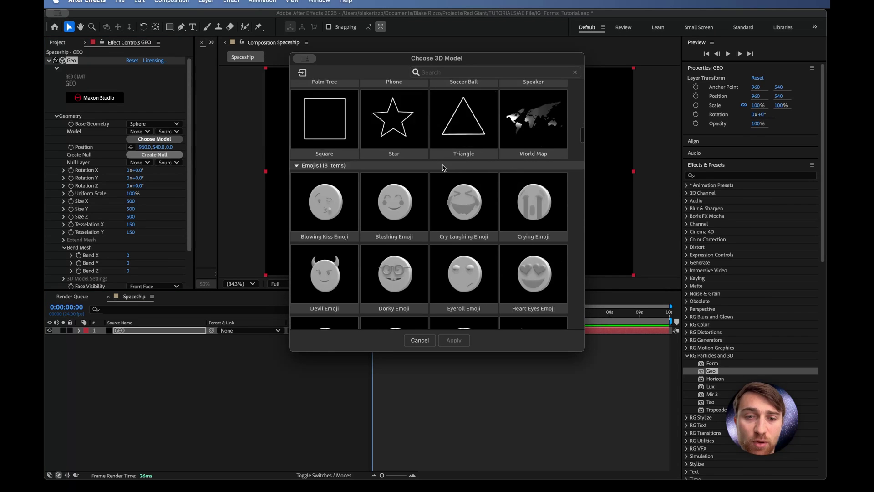
{"action": "scroll", "coordinate": [443, 167], "scroll_direction": "down", "scroll_amount": 4}
{"action": "scroll", "coordinate": [443, 167], "scroll_direction": "down", "scroll_amount": 4}
{"action": "scroll", "coordinate": [443, 167], "scroll_direction": "down", "scroll_amount": 4}
{"action": "scroll", "coordinate": [443, 167], "scroll_direction": "down", "scroll_amount": 4}
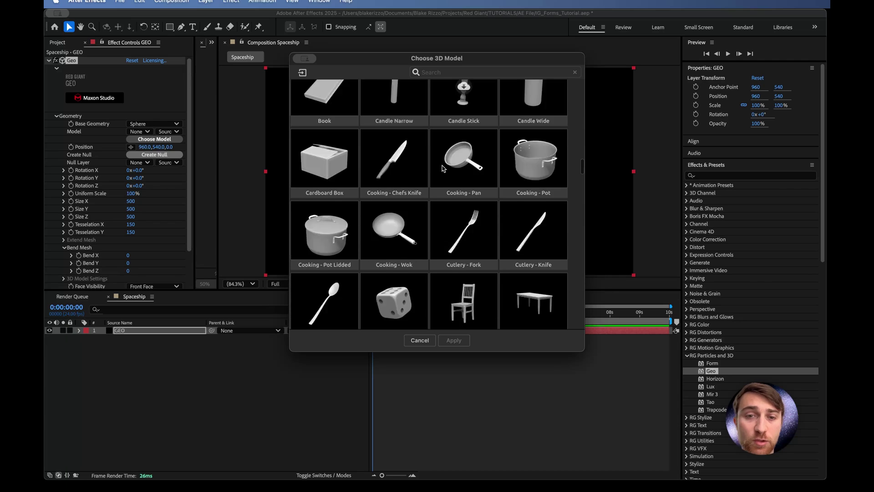
{"action": "scroll", "coordinate": [442, 167], "scroll_direction": "down", "scroll_amount": 4}
{"action": "scroll", "coordinate": [443, 166], "scroll_direction": "down", "scroll_amount": 4}
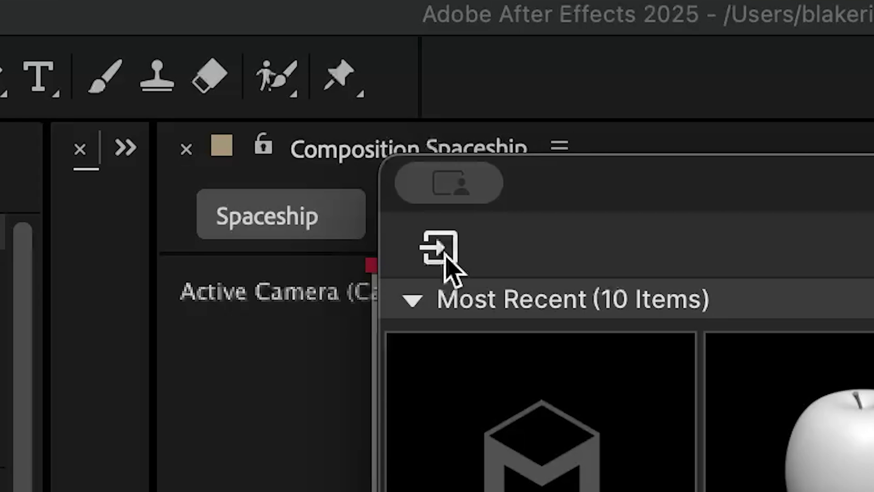
{"action": "left_click", "coordinate": [441, 254]}
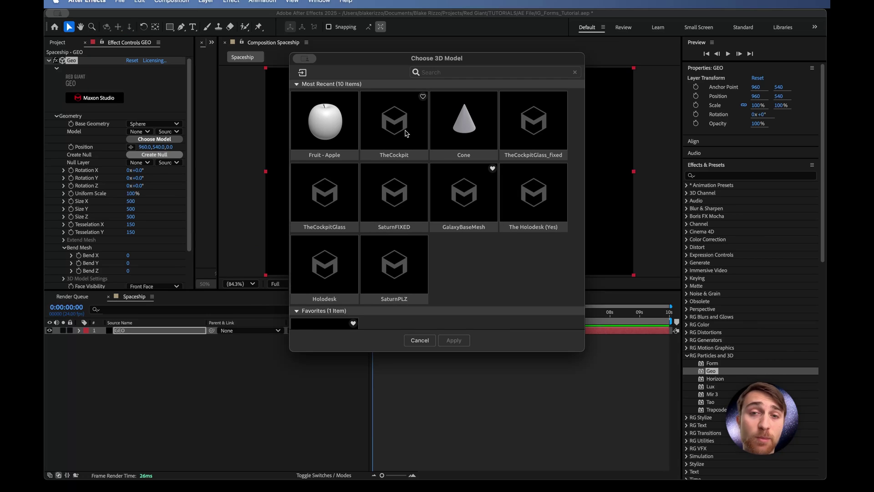
{"action": "left_click", "coordinate": [405, 132]}
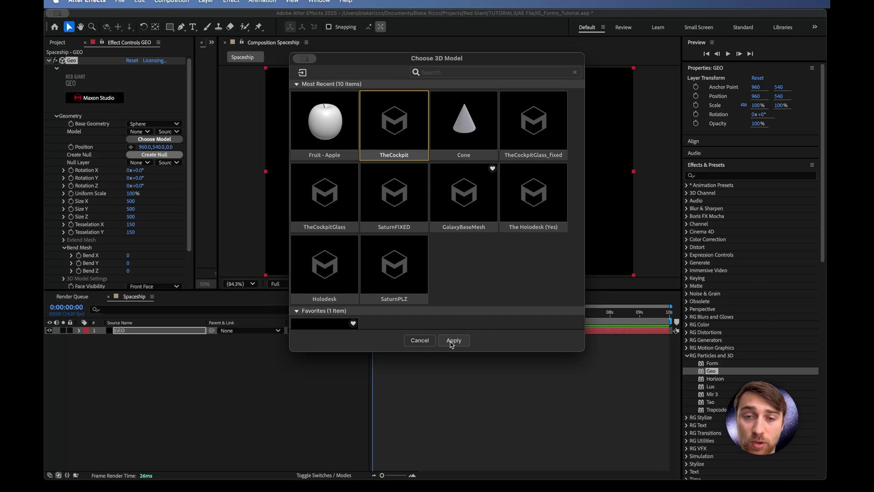
{"action": "left_click", "coordinate": [454, 340]}
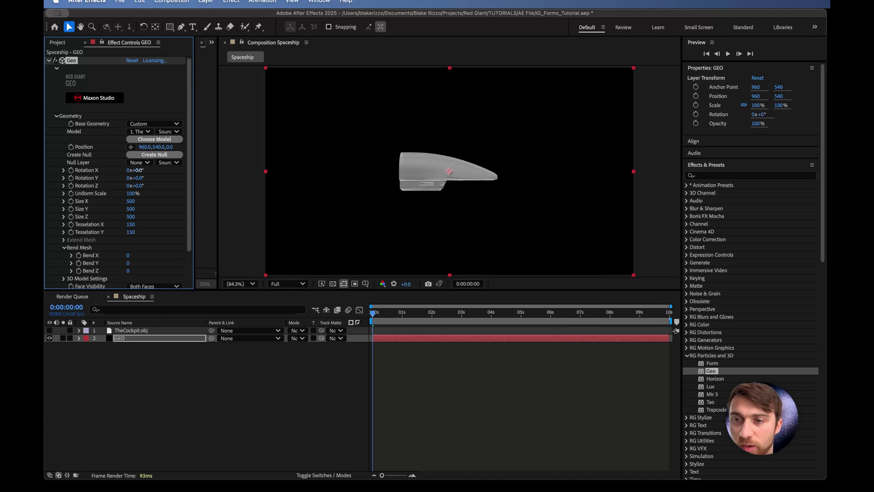
Step: Set the cockpit's Rotation Y to 90° and Uniform Scale to about 570%
{"action": "left_click_drag", "start_coordinate": [139, 170], "coordinate": [142, 172]}
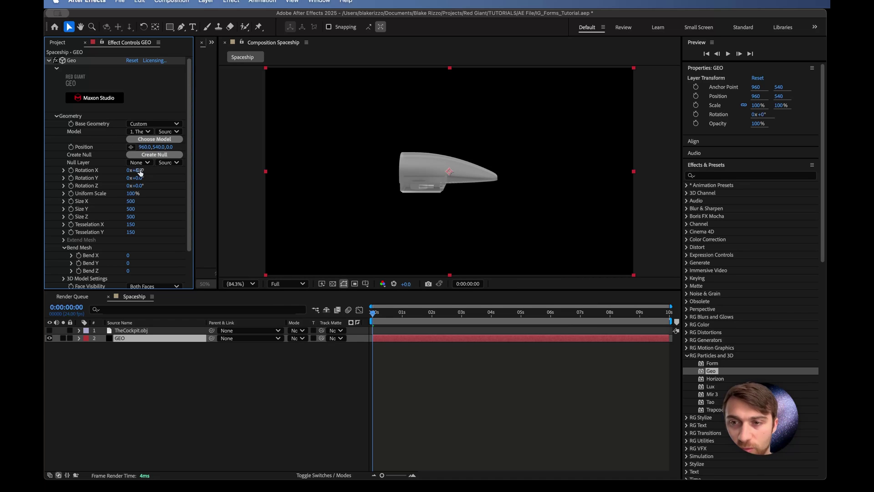
{"action": "type", "text": "-90"}
{"action": "key", "text": "Return"}
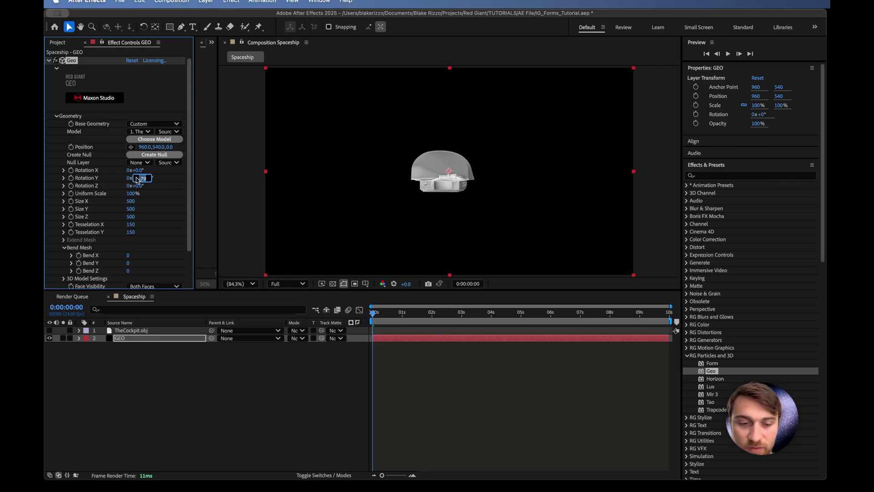
{"action": "key", "text": "Return"}
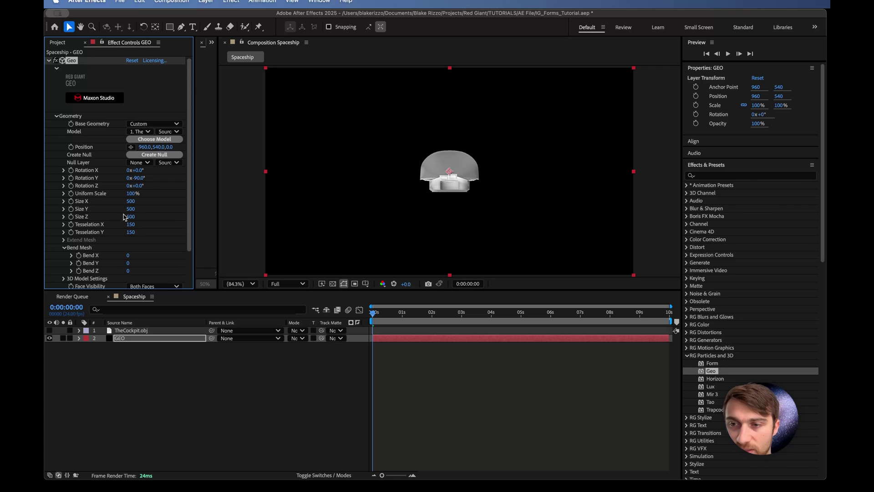
{"action": "left_click_drag", "start_coordinate": [131, 194], "coordinate": [358, 209]}
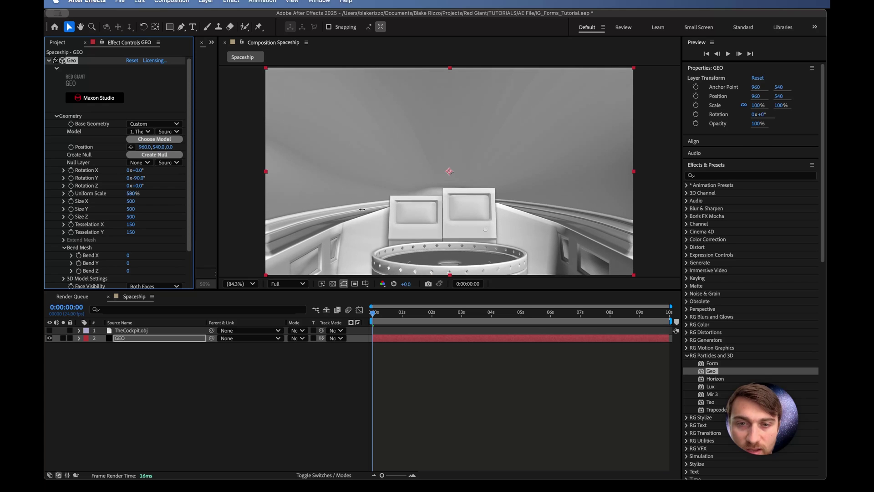
{"action": "right_click", "coordinate": [249, 374]}
{"action": "mouse_move", "coordinate": [269, 360]}
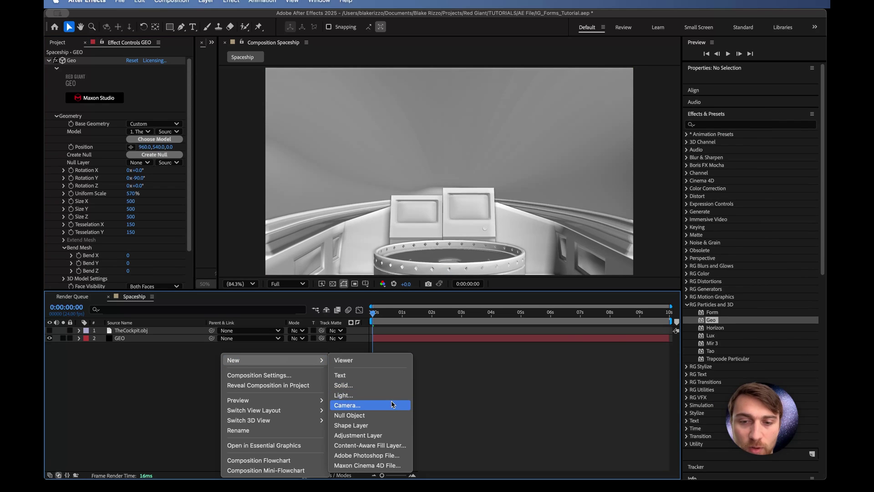
Step: Add a One-Node camera using the 20mm lens preset
{"action": "left_click", "coordinate": [392, 405]}
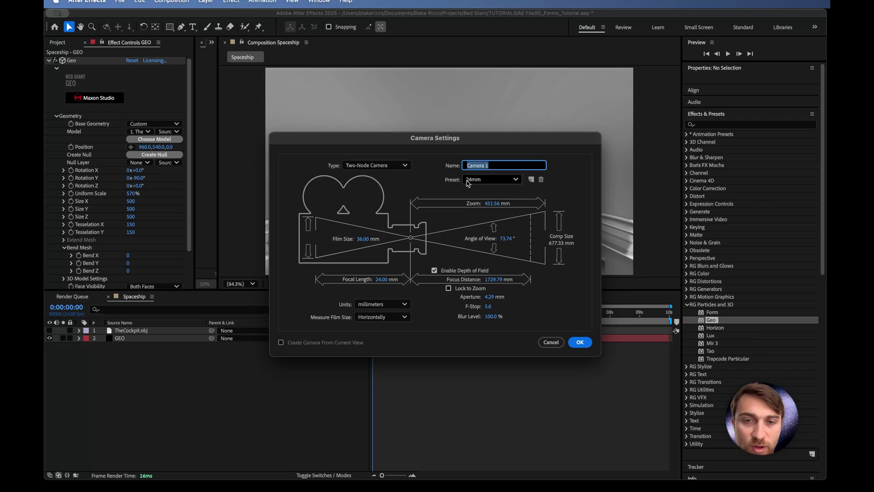
{"action": "left_click", "coordinate": [379, 166]}
{"action": "left_click", "coordinate": [374, 181]}
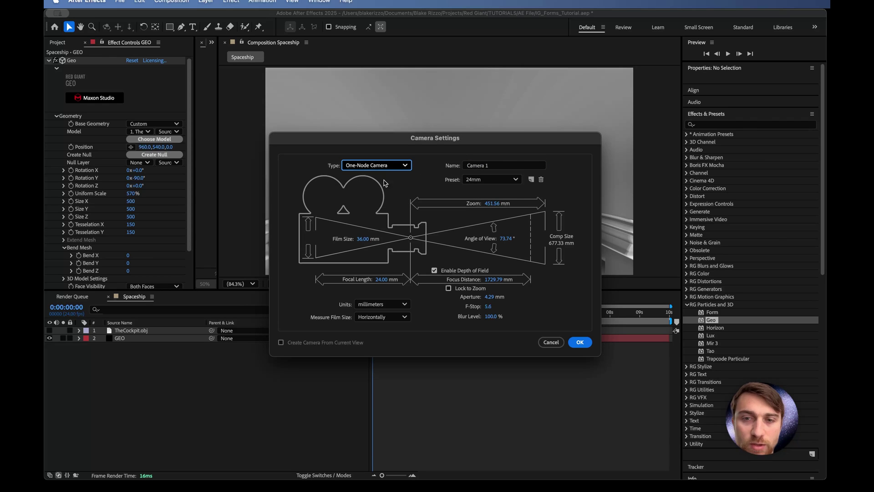
{"action": "left_click", "coordinate": [482, 180]}
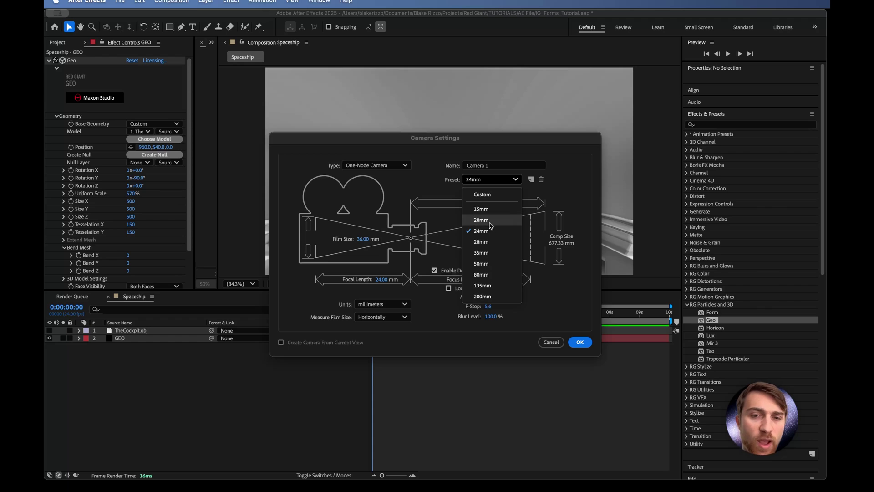
{"action": "left_click", "coordinate": [491, 221]}
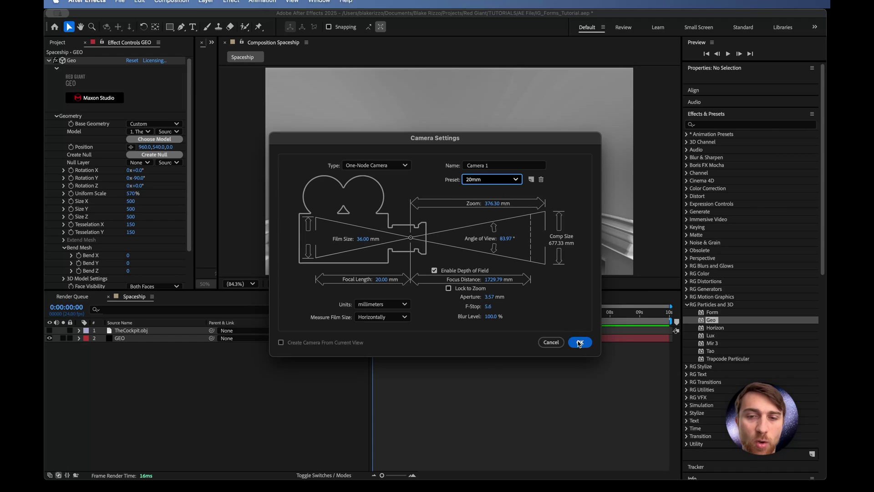
{"action": "left_click", "coordinate": [580, 342]}
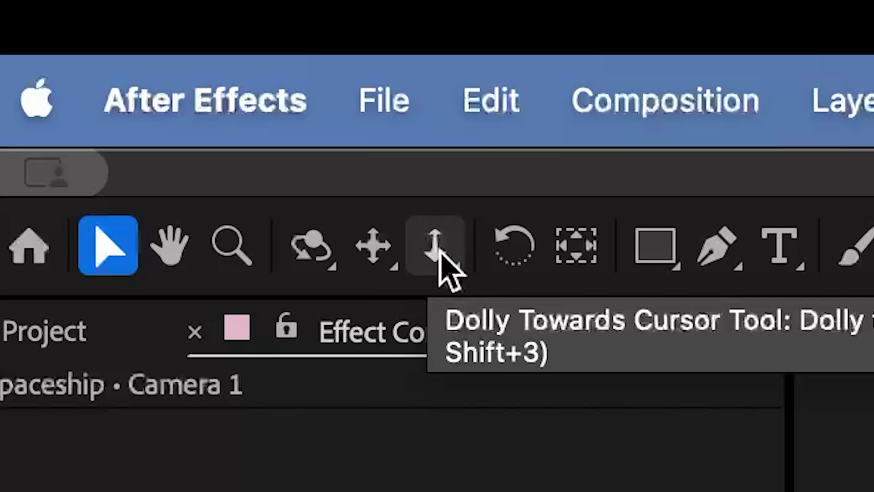
Step: Dolly the camera back to frame the cockpit's two console screens
{"action": "left_click", "coordinate": [437, 247]}
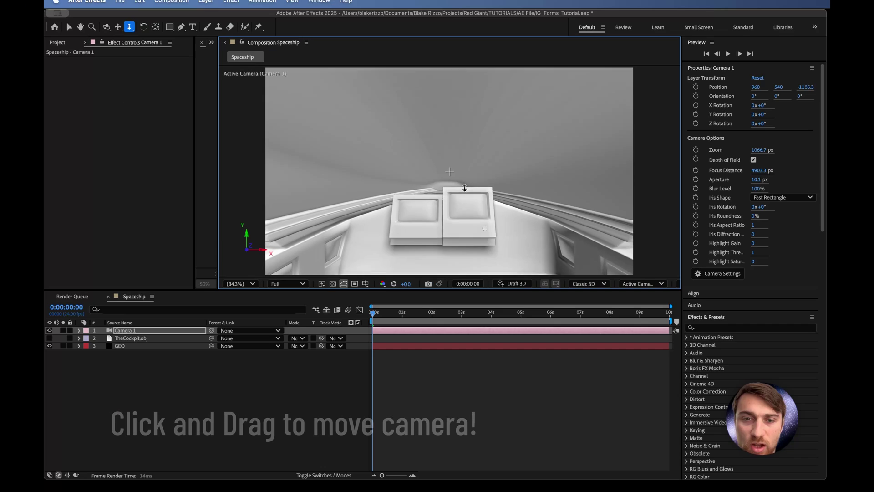
{"action": "left_click_drag", "start_coordinate": [465, 188], "coordinate": [449, 260]}
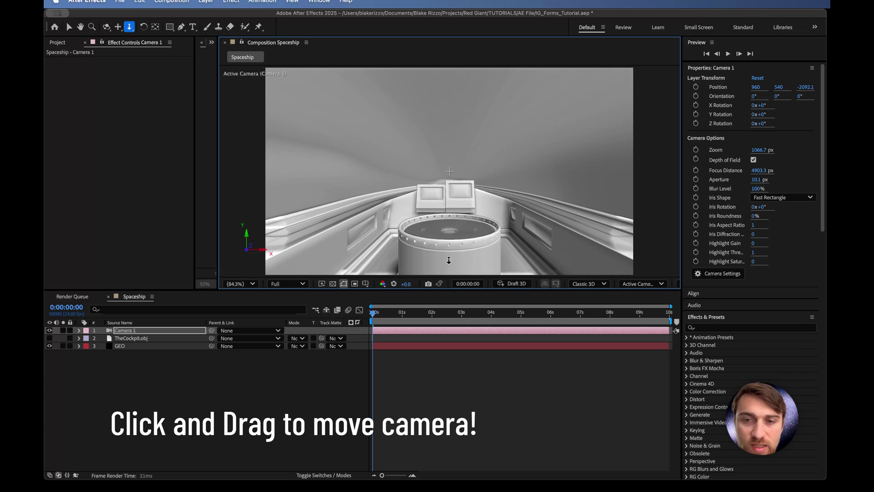
{"action": "mouse_move", "coordinate": [448, 260]}
{"action": "left_mouse_down"}
{"action": "mouse_move", "coordinate": [448, 233]}
{"action": "mouse_move", "coordinate": [477, 270]}
{"action": "left_mouse_up"}
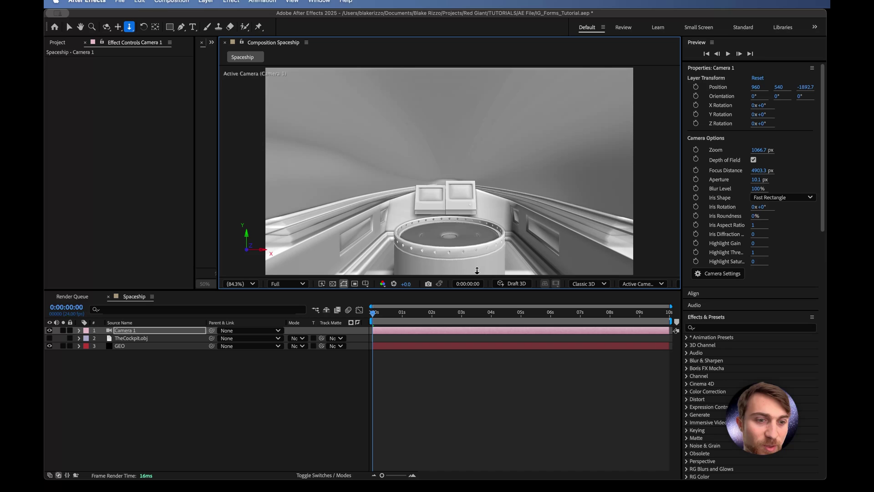
{"action": "left_click", "coordinate": [457, 142]}
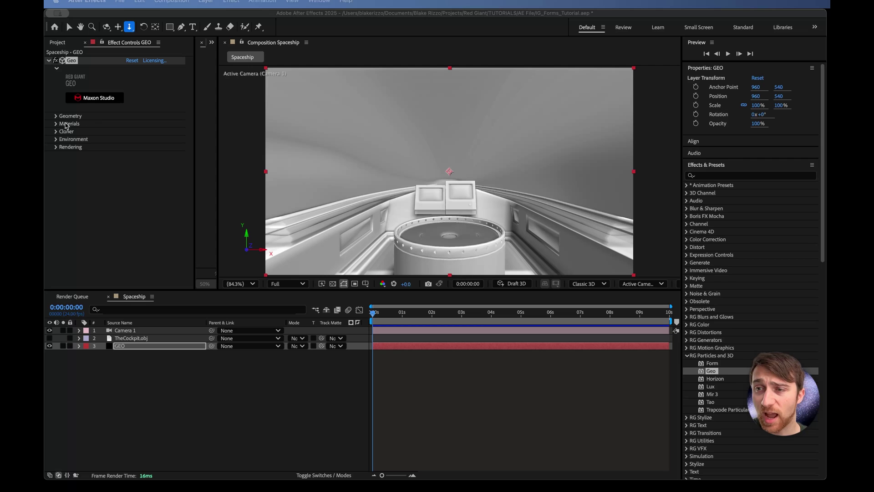
Step: Expand Geo's Materials group and its Material M1 settings
{"action": "left_click", "coordinate": [56, 124]}
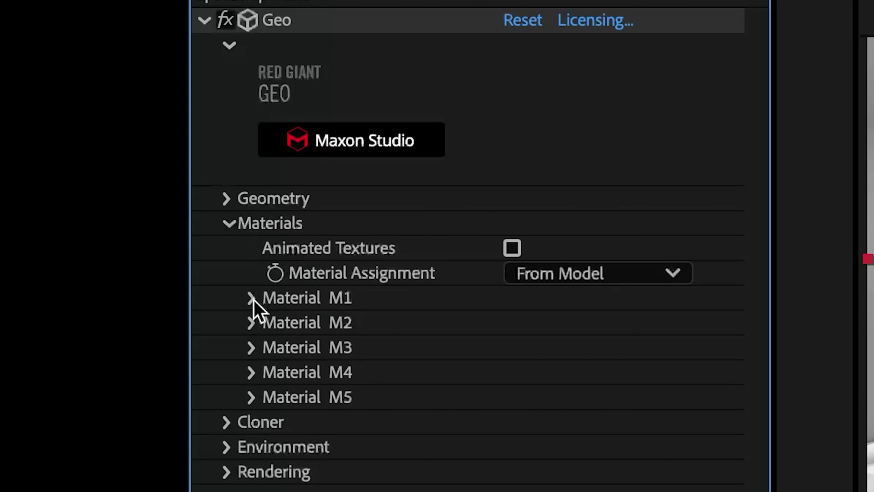
{"action": "left_click", "coordinate": [254, 300]}
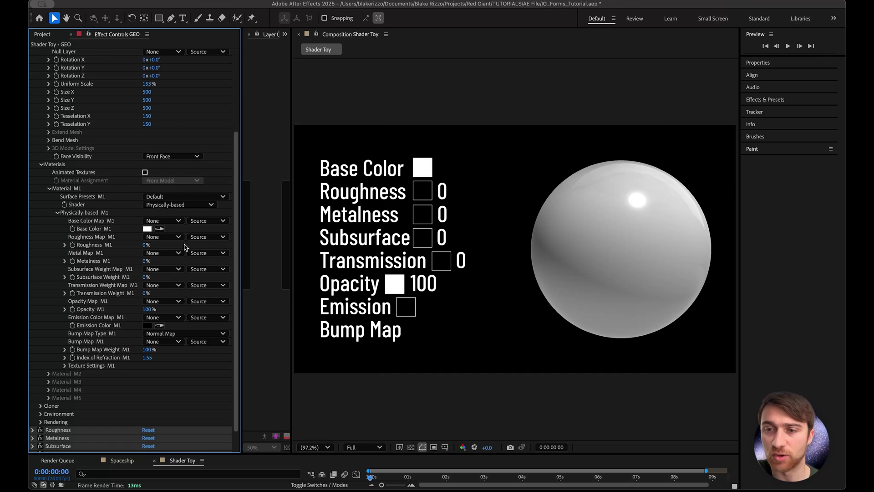
Step: Set the sphere's Base Color M1 to pure red (FF0000)
{"action": "left_click", "coordinate": [147, 228]}
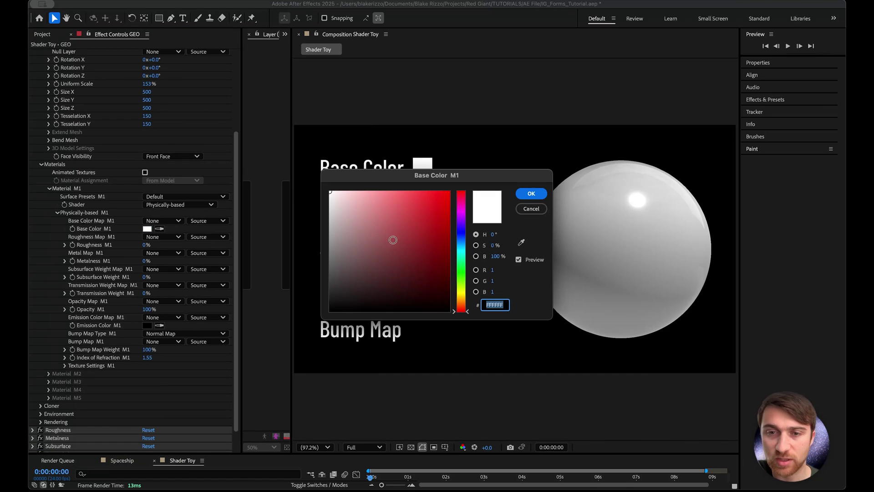
{"action": "left_click", "coordinate": [448, 193]}
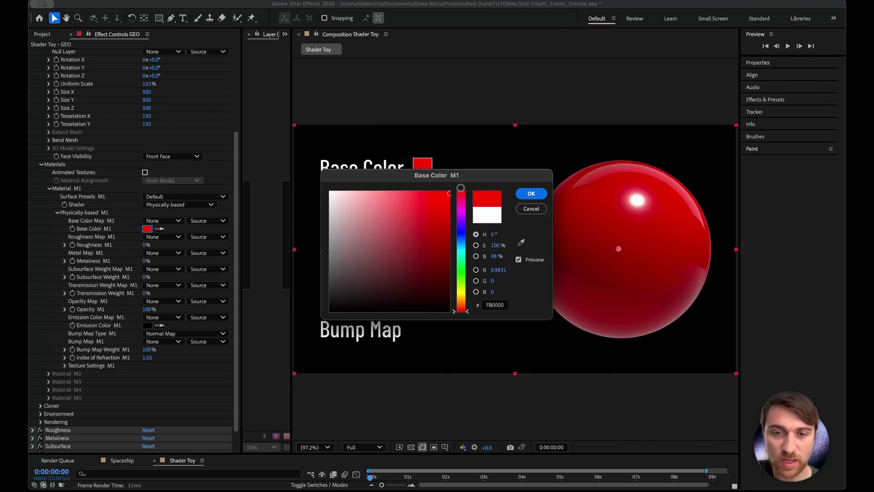
{"action": "left_click", "coordinate": [530, 194]}
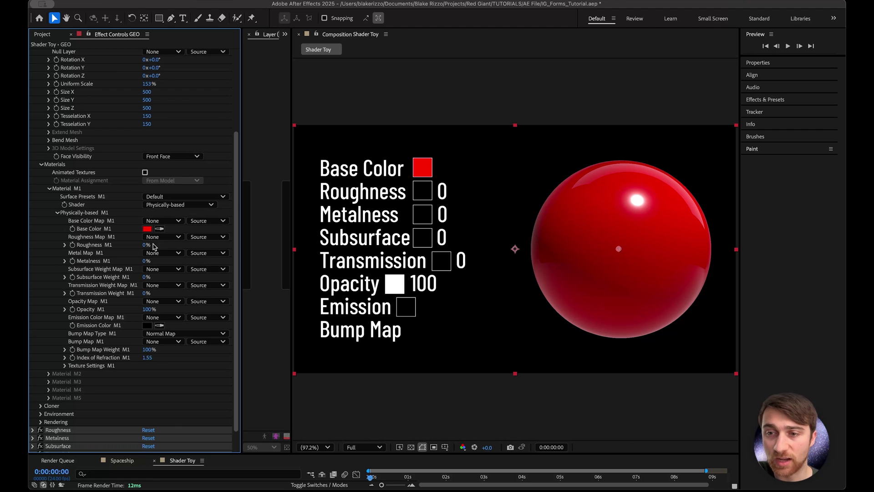
Step: Scrub Roughness M1 up to 100% and back, settling at 0%
{"action": "left_click_drag", "start_coordinate": [146, 245], "coordinate": [205, 239]}
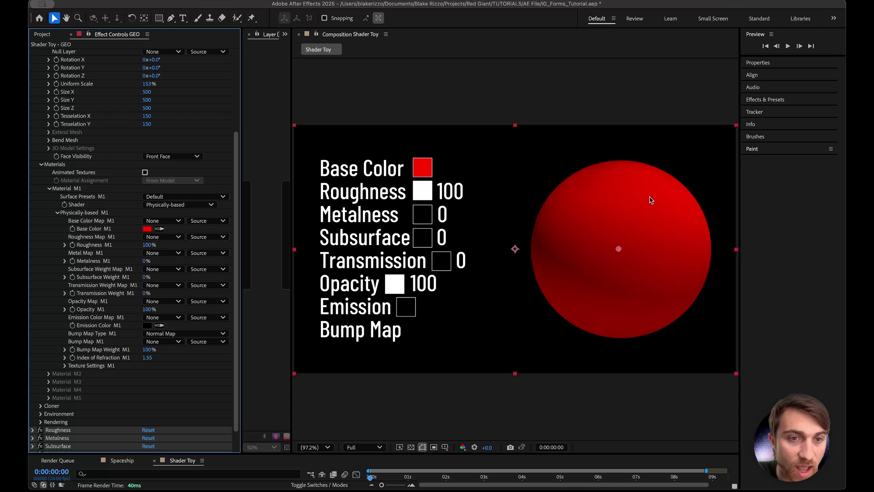
{"action": "mouse_move", "coordinate": [149, 245]}
{"action": "left_mouse_down"}
{"action": "mouse_move", "coordinate": [82, 253]}
{"action": "mouse_move", "coordinate": [147, 253]}
{"action": "left_mouse_up"}
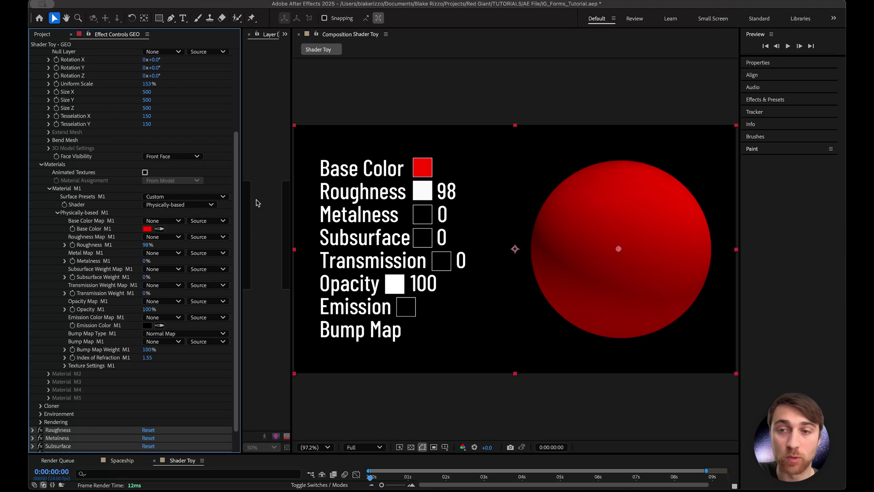
{"action": "left_click", "coordinate": [148, 244]}
{"action": "type", "text": "0"}
{"action": "key", "text": "Return"}
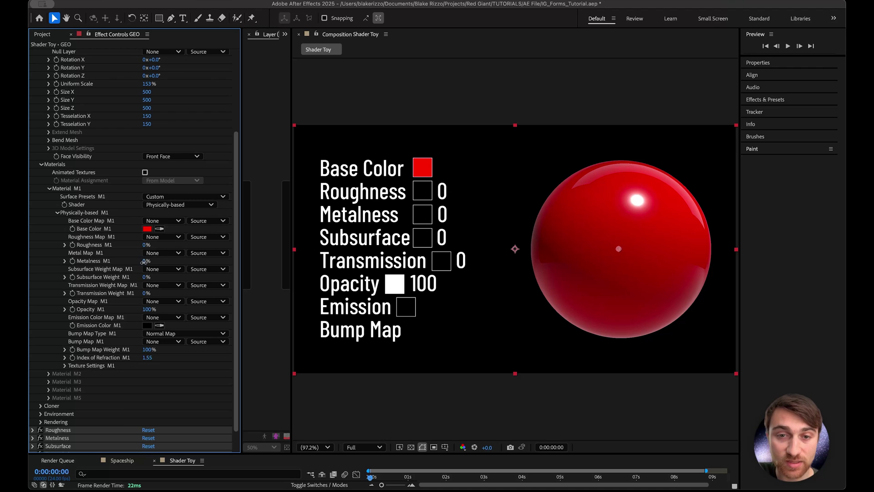
{"action": "left_click_drag", "start_coordinate": [145, 261], "coordinate": [199, 260]}
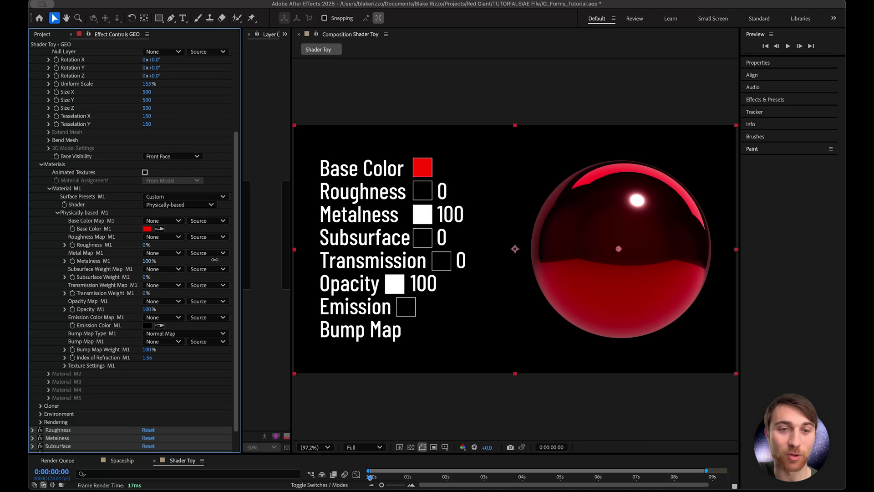
{"action": "left_click_drag", "start_coordinate": [214, 261], "coordinate": [152, 262]}
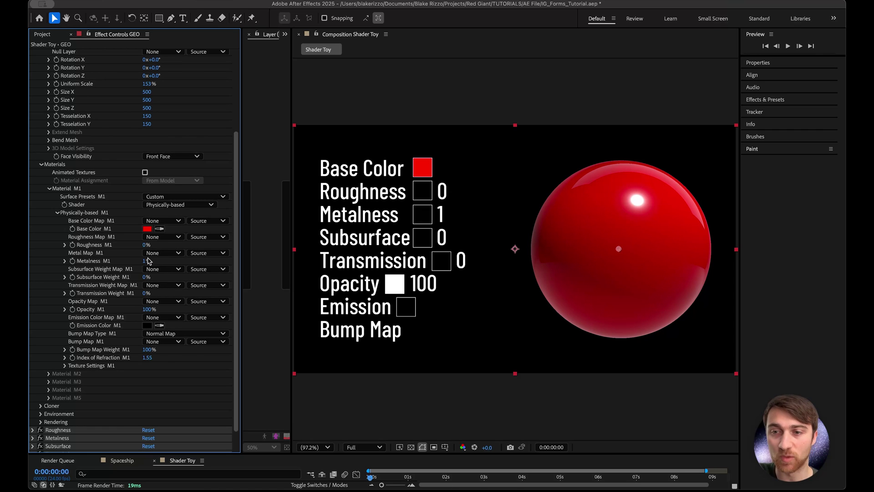
{"action": "left_click_drag", "start_coordinate": [145, 261], "coordinate": [138, 261]}
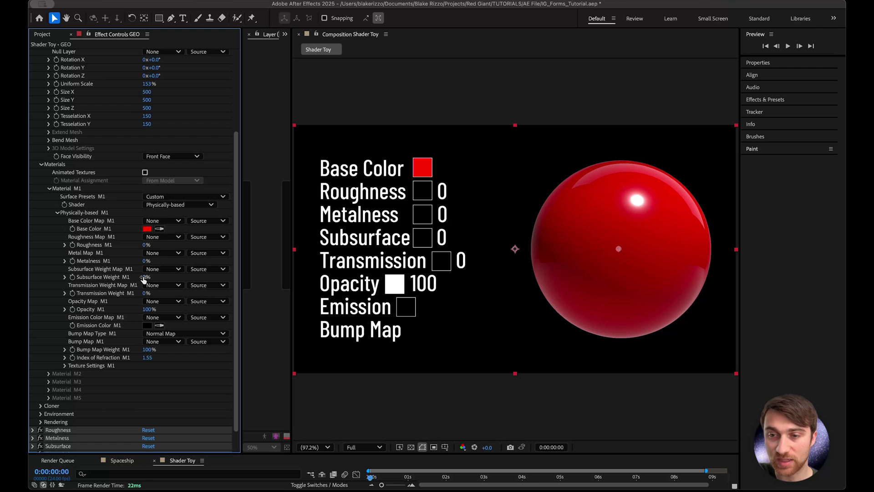
{"action": "left_click_drag", "start_coordinate": [145, 277], "coordinate": [186, 278]}
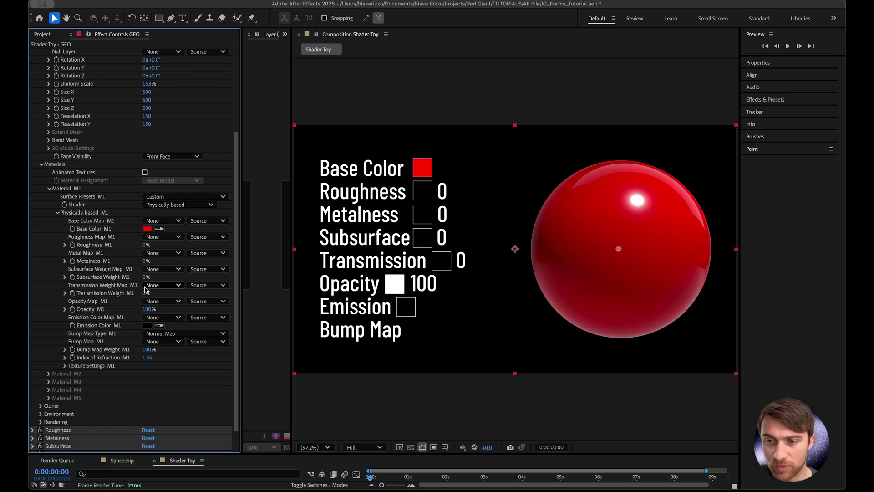
{"action": "left_click_drag", "start_coordinate": [146, 293], "coordinate": [205, 288]}
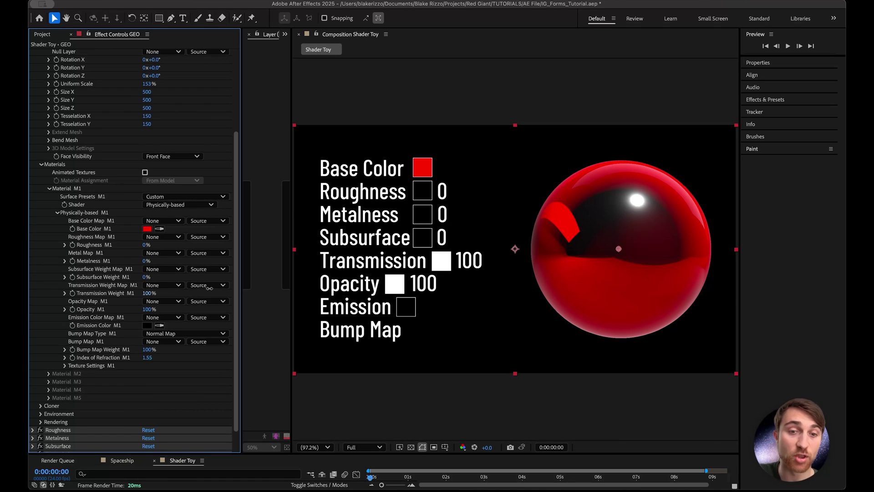
{"action": "mouse_move", "coordinate": [209, 286]}
{"action": "left_mouse_down"}
{"action": "mouse_move", "coordinate": [147, 294]}
{"action": "mouse_move", "coordinate": [122, 315]}
{"action": "mouse_move", "coordinate": [149, 310]}
{"action": "mouse_move", "coordinate": [88, 311]}
{"action": "mouse_move", "coordinate": [177, 307]}
{"action": "left_mouse_up"}
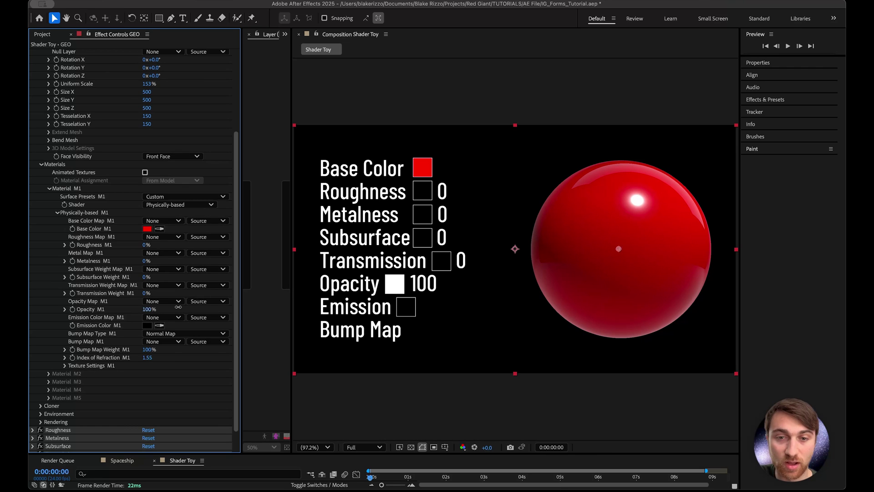
Step: Set the sphere's Emission Color M1 to a green hue
{"action": "left_click", "coordinate": [149, 325]}
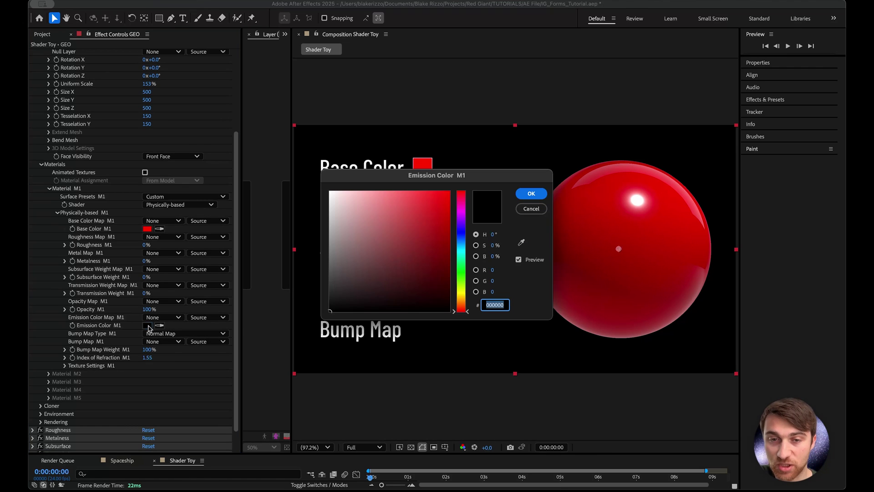
{"action": "left_click", "coordinate": [415, 214]}
{"action": "left_click_drag", "start_coordinate": [460, 195], "coordinate": [460, 273]}
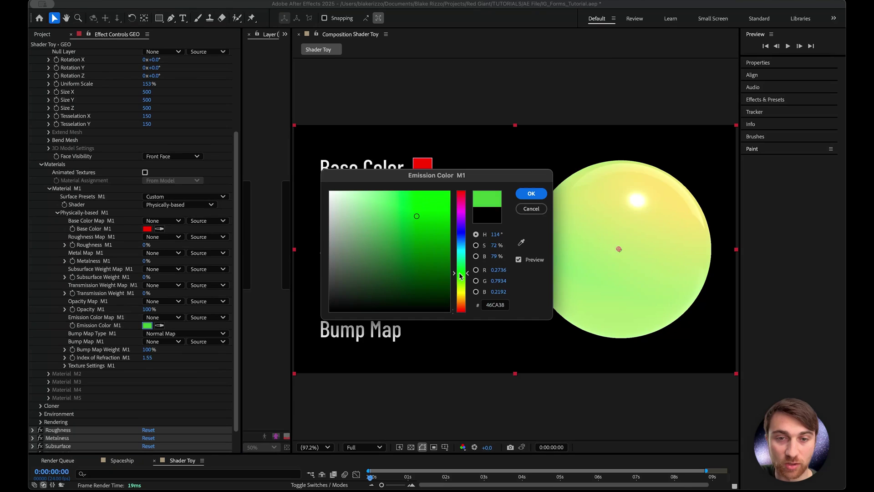
{"action": "left_click", "coordinate": [531, 194]}
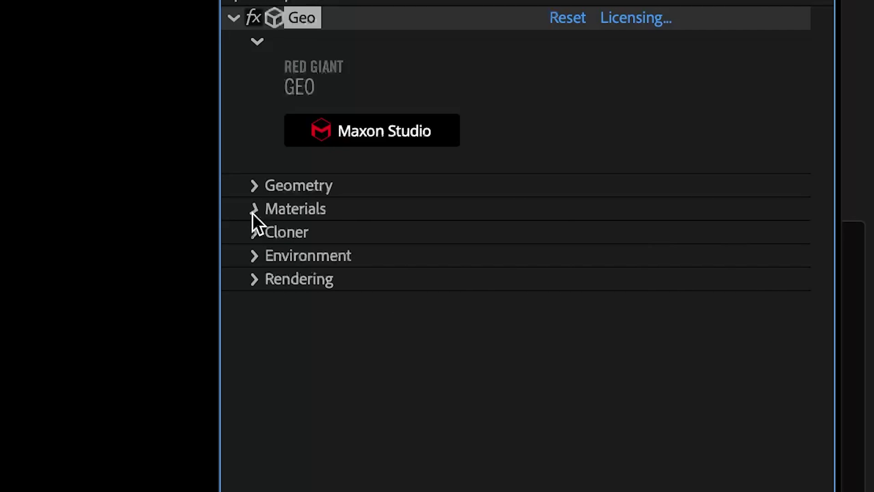
Step: Expand Geo's Material M1 settings and set its base colour to white
{"action": "left_click", "coordinate": [253, 209]}
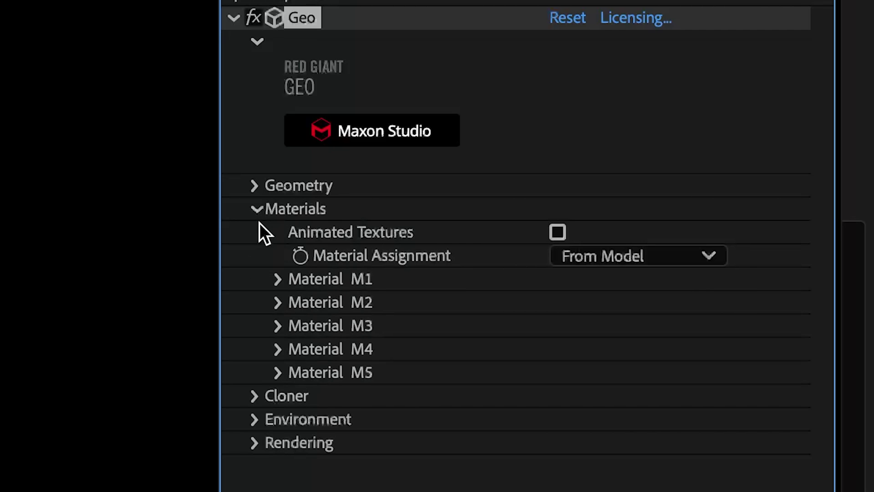
{"action": "left_click", "coordinate": [279, 280]}
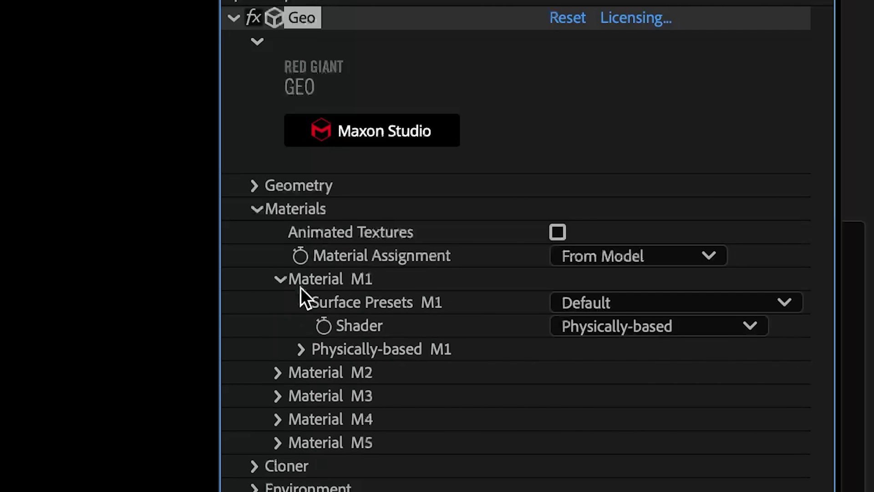
{"action": "left_click", "coordinate": [302, 349]}
{"action": "left_click", "coordinate": [566, 398]}
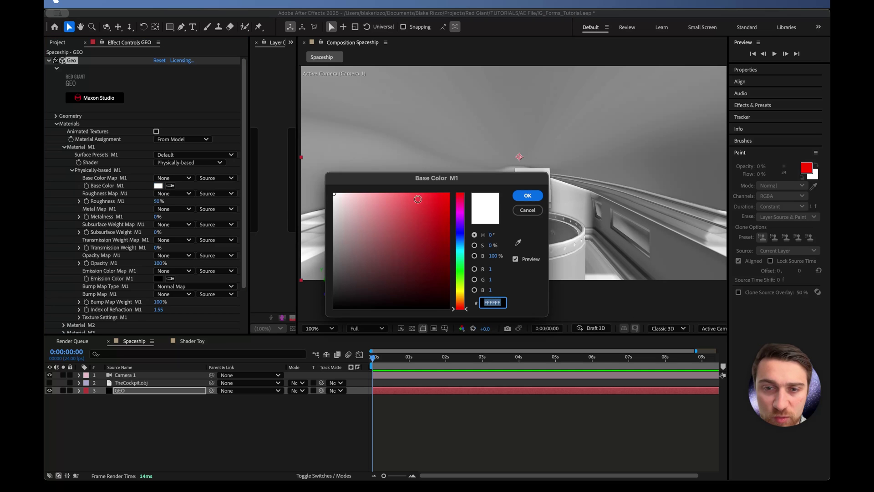
{"action": "left_click", "coordinate": [444, 199]}
{"action": "left_click", "coordinate": [528, 196]}
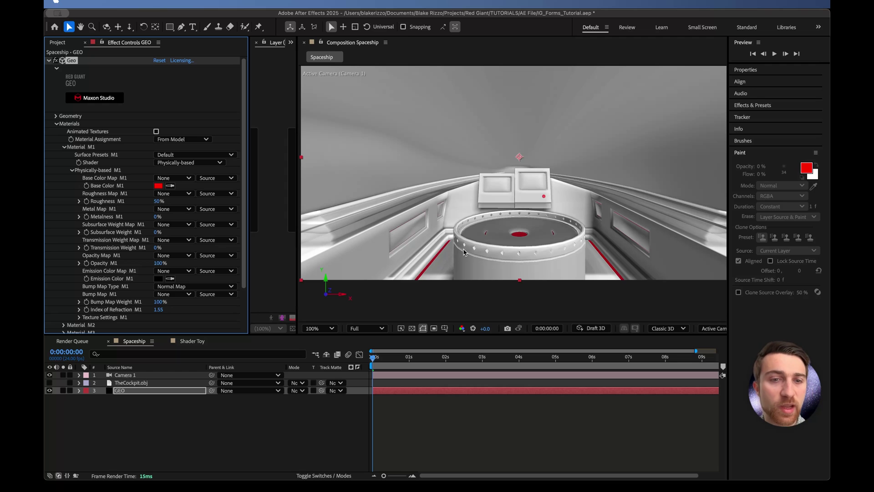
{"action": "left_click", "coordinate": [159, 187]}
{"action": "left_click", "coordinate": [334, 195]}
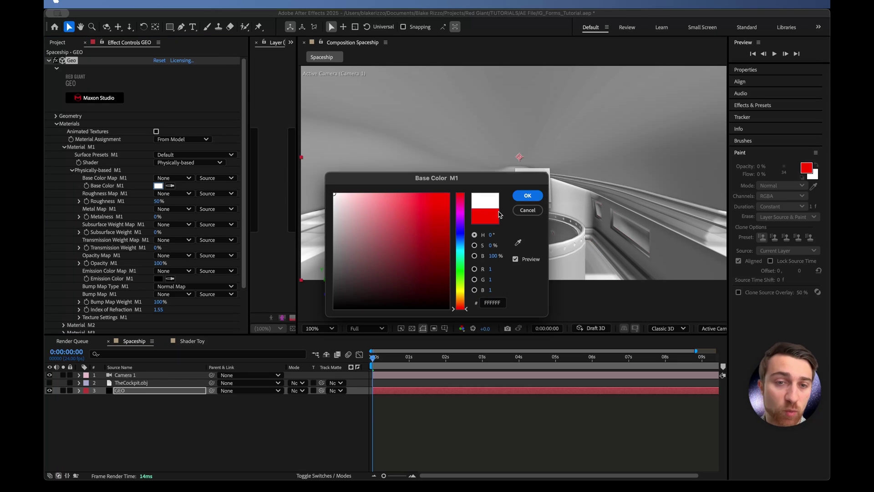
{"action": "left_click", "coordinate": [528, 195]}
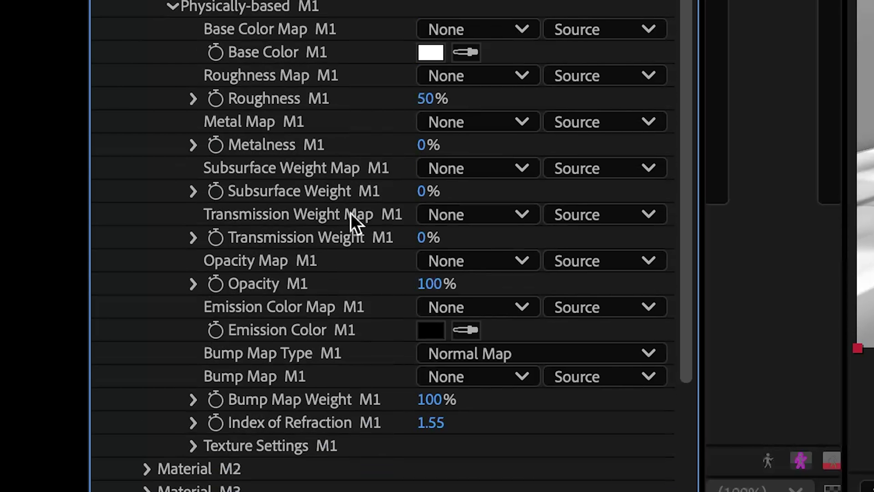
{"action": "scroll", "coordinate": [350, 212], "scroll_direction": "down", "scroll_amount": 1}
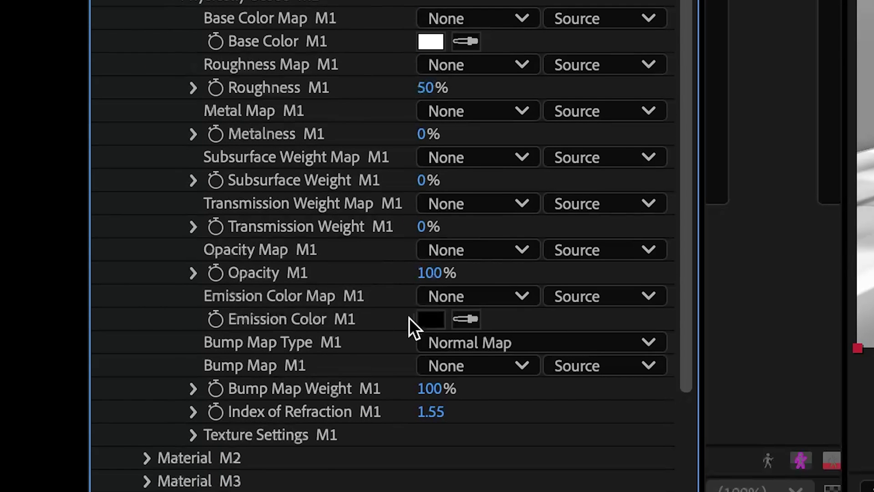
Step: Give material M1 a white emission colour so the console circle glows
{"action": "left_click", "coordinate": [430, 320]}
{"action": "left_click_drag", "start_coordinate": [424, 258], "coordinate": [333, 194]}
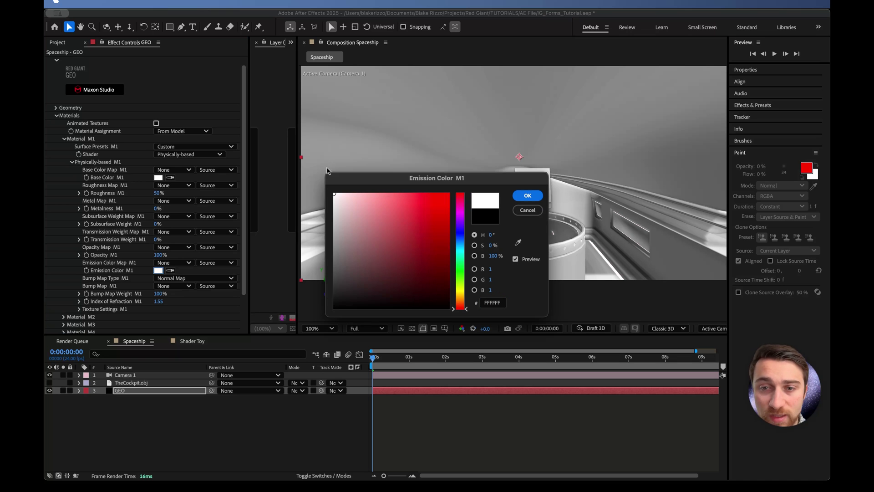
{"action": "left_click", "coordinate": [459, 251]}
{"action": "left_click_drag", "start_coordinate": [461, 251], "coordinate": [461, 250]}
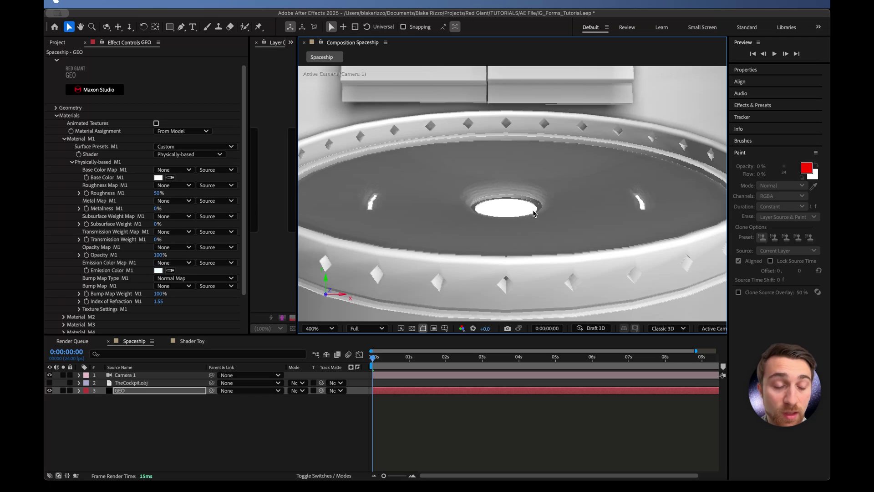
{"action": "scroll", "coordinate": [523, 207], "scroll_direction": "down", "scroll_amount": 3}
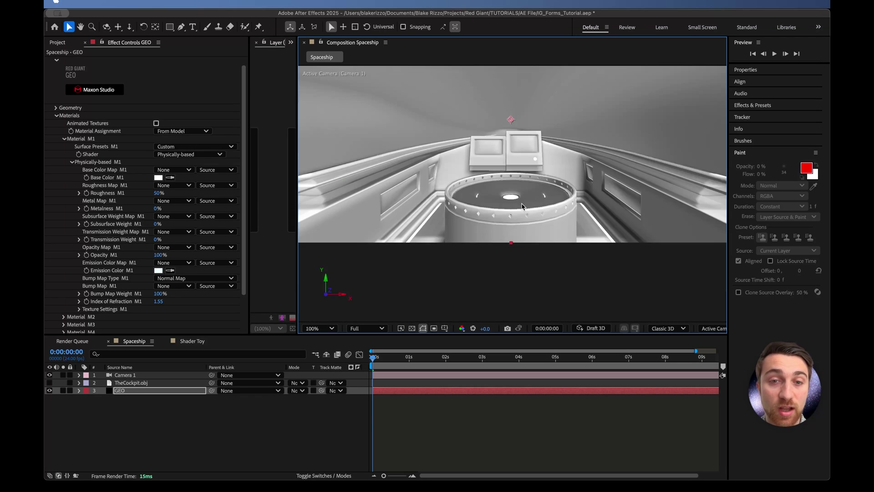
{"action": "left_click_drag", "start_coordinate": [522, 207], "coordinate": [522, 260]}
{"action": "scroll", "coordinate": [512, 264], "scroll_direction": "up", "scroll_amount": 1}
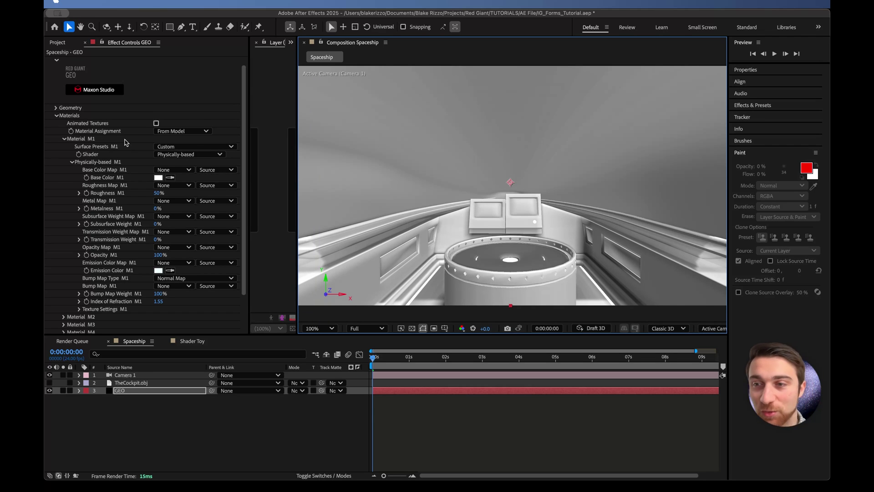
{"action": "left_click", "coordinate": [64, 139]}
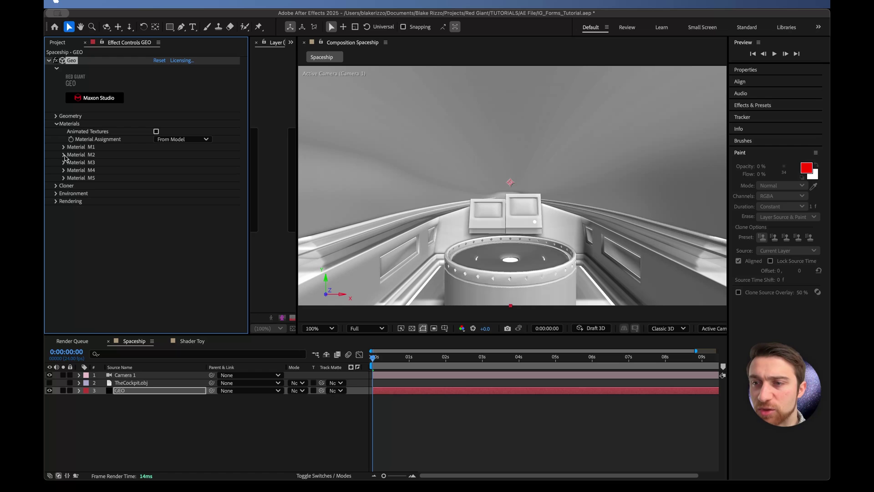
Step: Expand material M2 and set its base colour to red
{"action": "left_click", "coordinate": [64, 155]}
{"action": "left_click", "coordinate": [158, 193]}
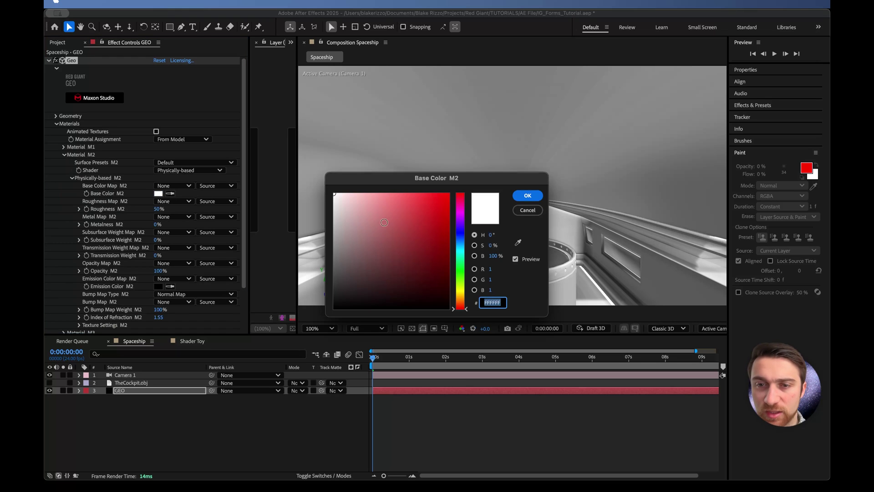
{"action": "left_click", "coordinate": [472, 201]}
{"action": "left_click", "coordinate": [523, 194]}
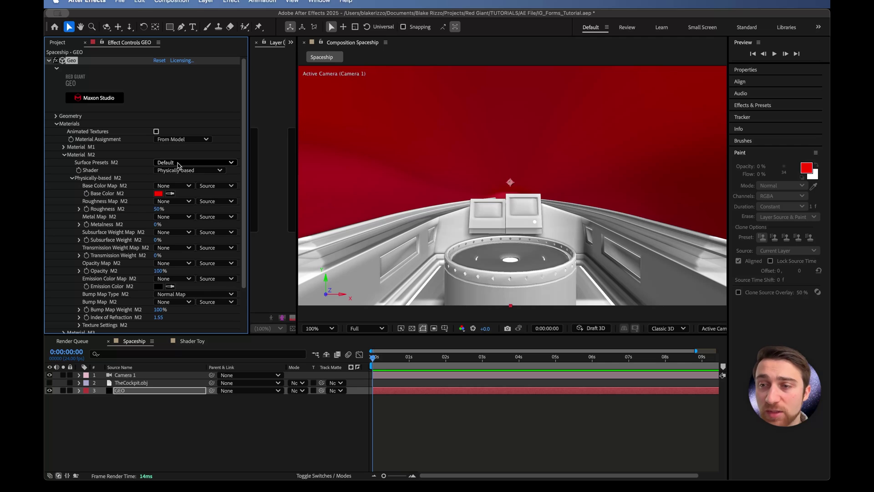
Step: Apply the Clear Glass preset to M2, lower opacity to 57%, and show the transparency grid
{"action": "left_click", "coordinate": [195, 163]}
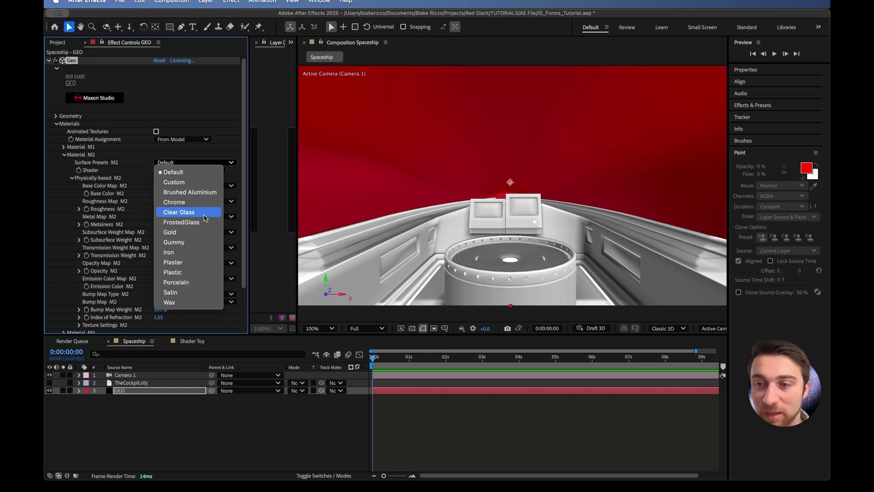
{"action": "left_click", "coordinate": [205, 217]}
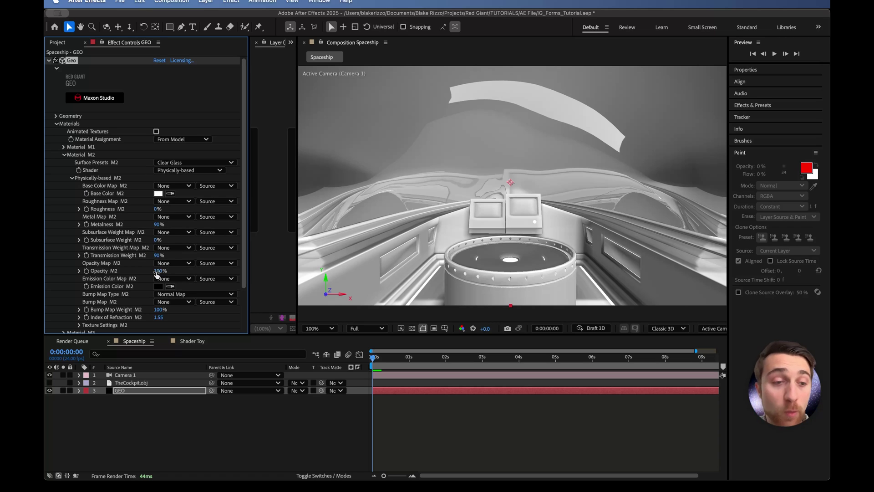
{"action": "left_click_drag", "start_coordinate": [156, 272], "coordinate": [140, 273]}
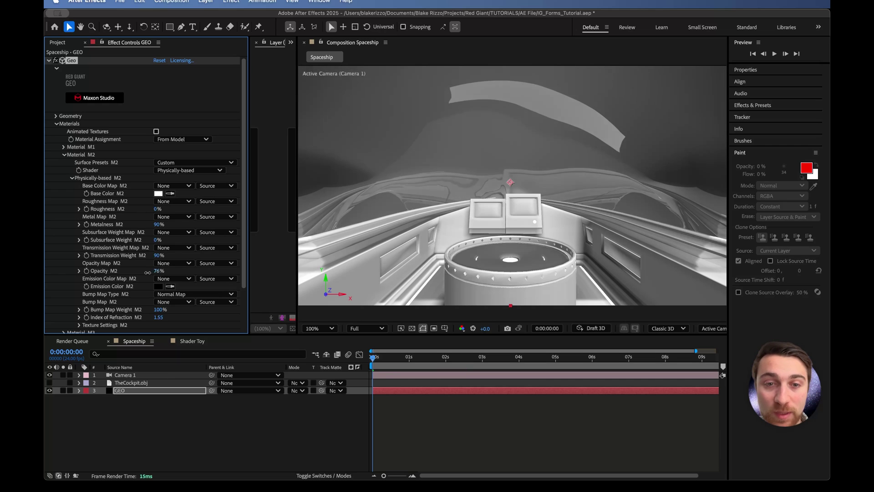
{"action": "left_click", "coordinate": [411, 329]}
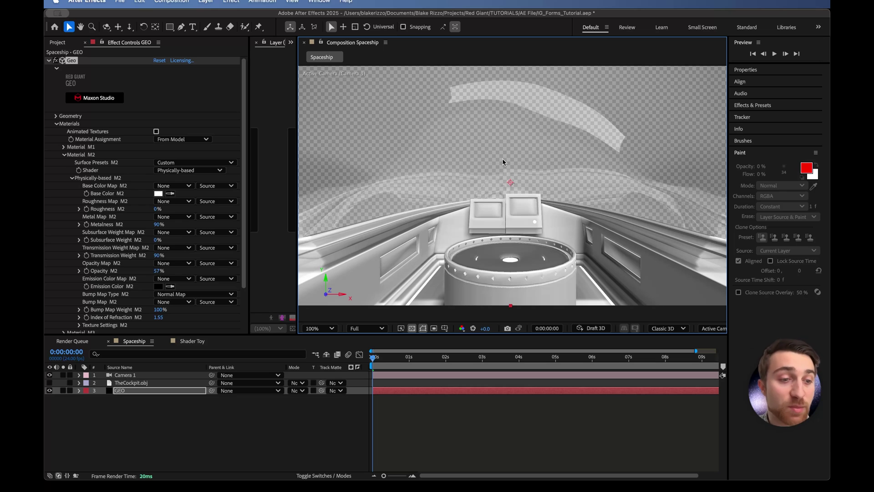
{"action": "left_click", "coordinate": [72, 177]}
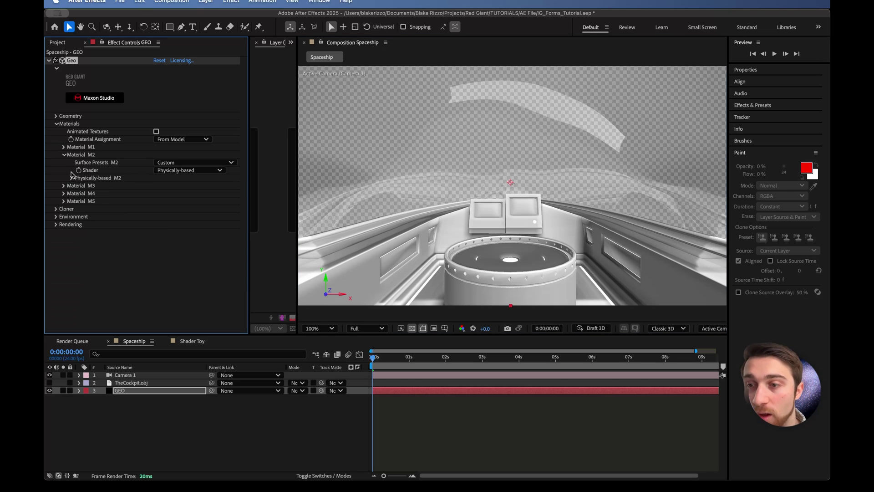
Step: Set material M3's base colour to pure red, FF0000
{"action": "left_click", "coordinate": [63, 155]}
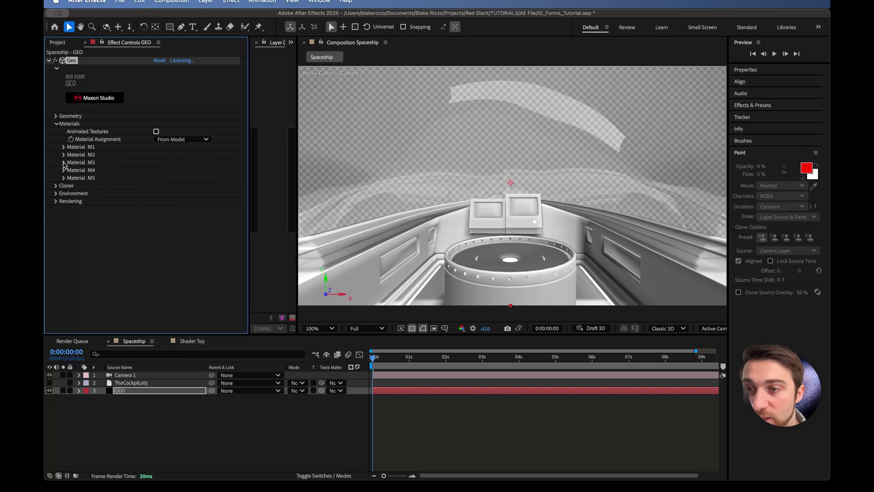
{"action": "left_click", "coordinate": [64, 163]}
{"action": "left_click", "coordinate": [72, 185]}
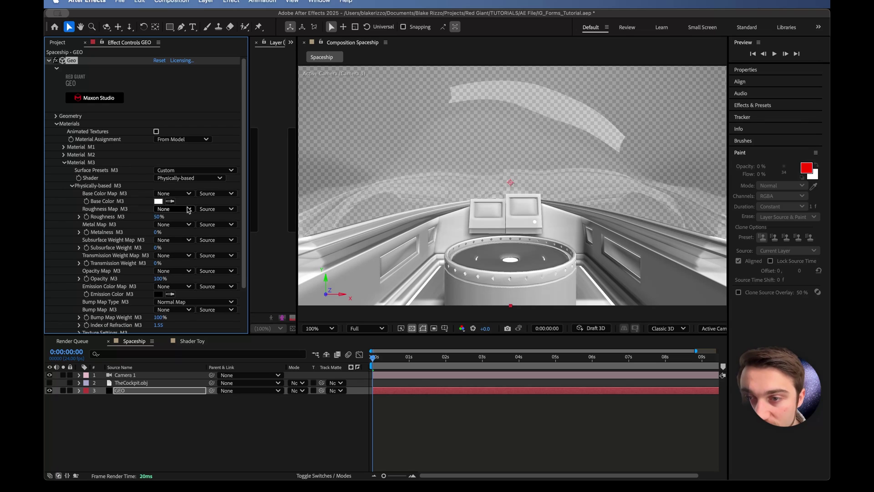
{"action": "left_click", "coordinate": [159, 201]}
{"action": "left_click", "coordinate": [448, 194]}
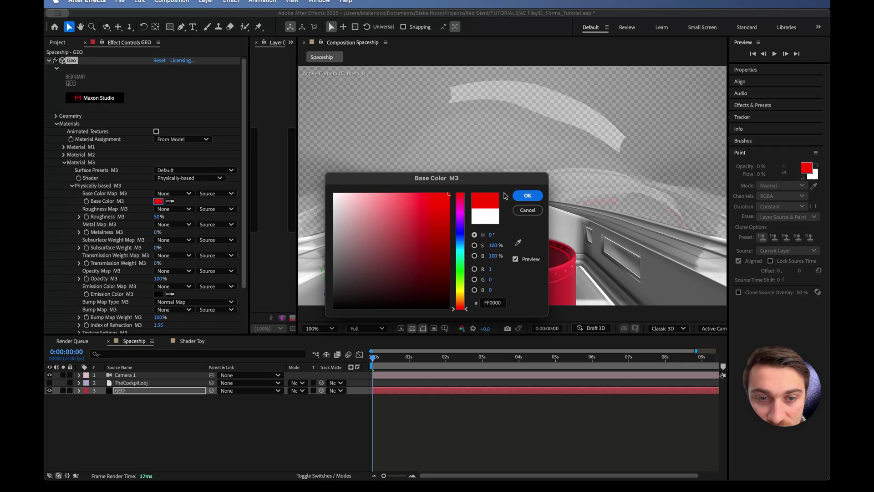
{"action": "left_click", "coordinate": [528, 195]}
{"action": "scroll", "coordinate": [526, 242], "scroll_direction": "down", "scroll_amount": 2}
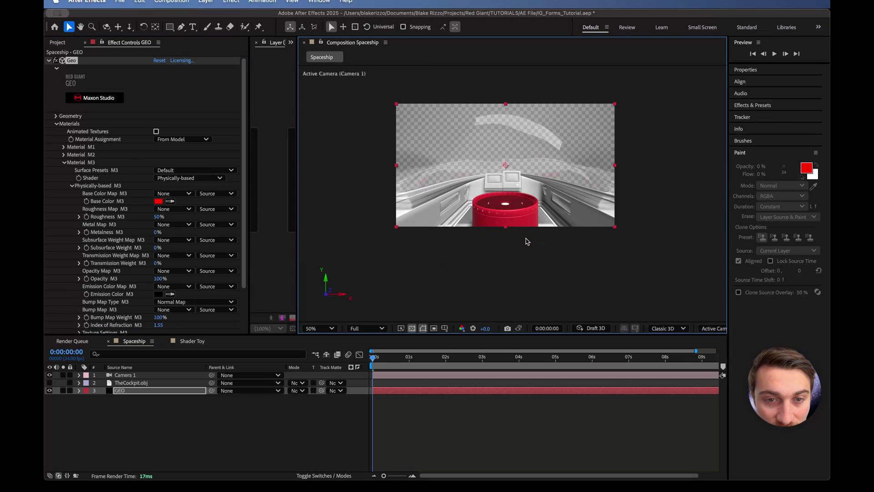
{"action": "scroll", "coordinate": [527, 241], "scroll_direction": "up", "scroll_amount": 4}
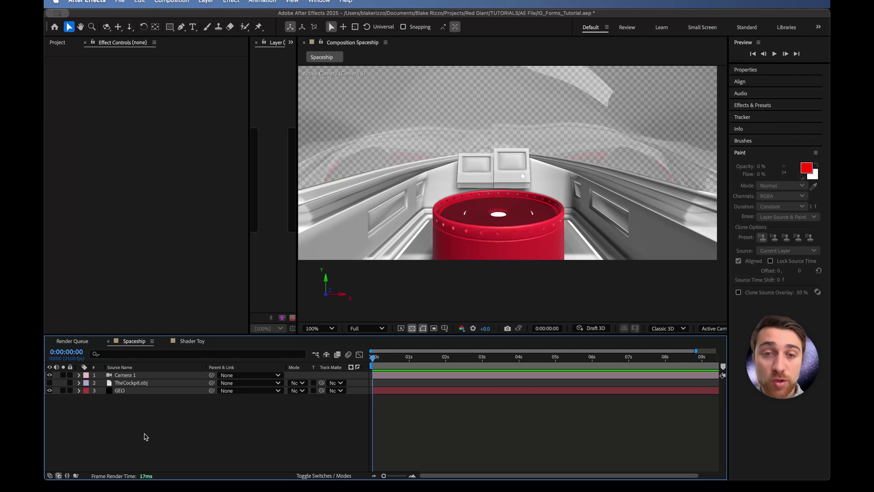
Step: Create a hidden solid layer named HolodeskBasecolor
{"action": "right_click", "coordinate": [156, 423]}
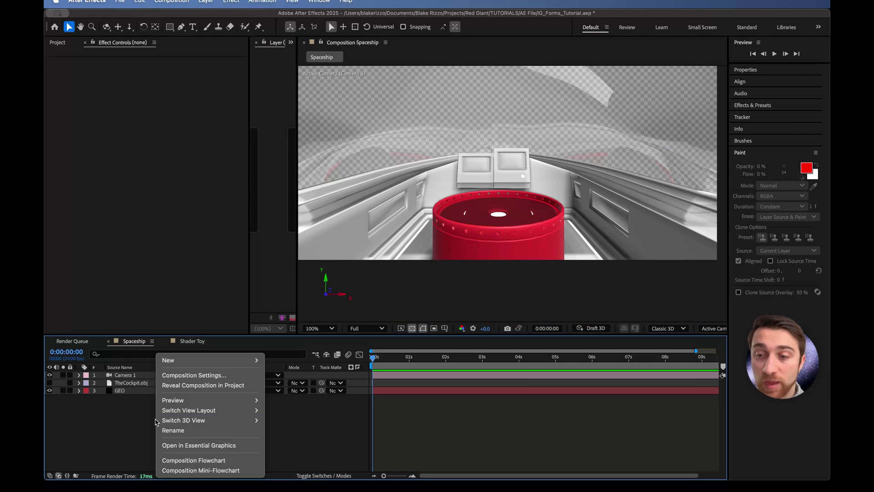
{"action": "mouse_move", "coordinate": [169, 360]}
{"action": "left_click", "coordinate": [286, 382]}
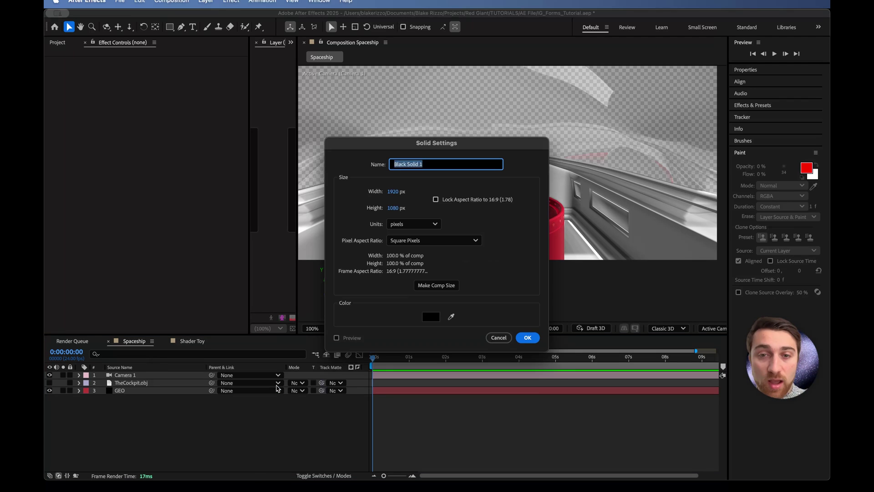
{"action": "type", "text": "Holodes"}
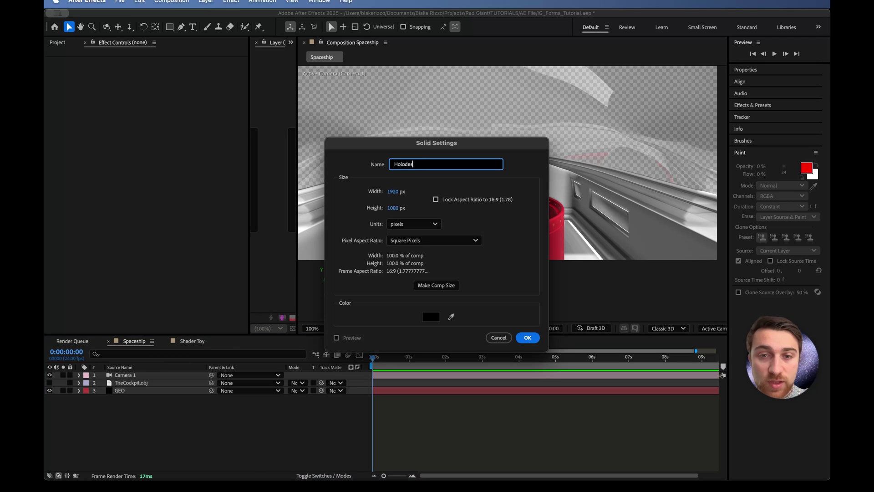
{"action": "type", "text": "or"}
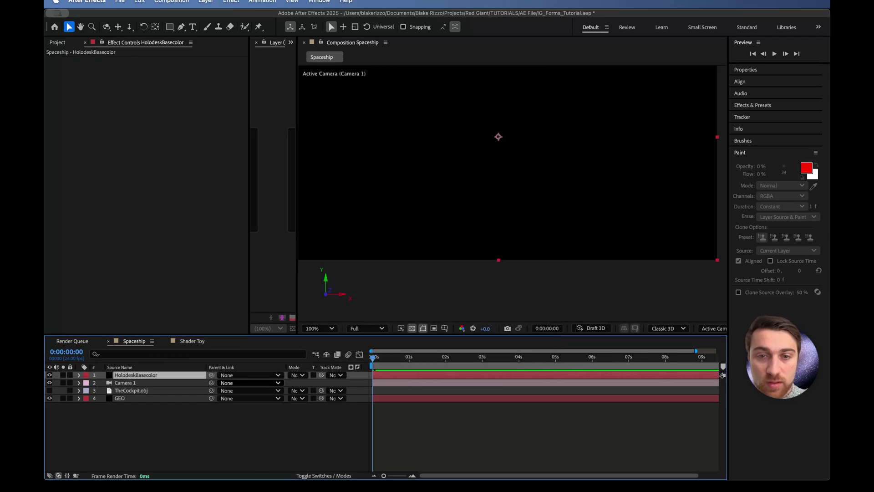
{"action": "key", "text": "Return"}
{"action": "left_click", "coordinate": [50, 375]}
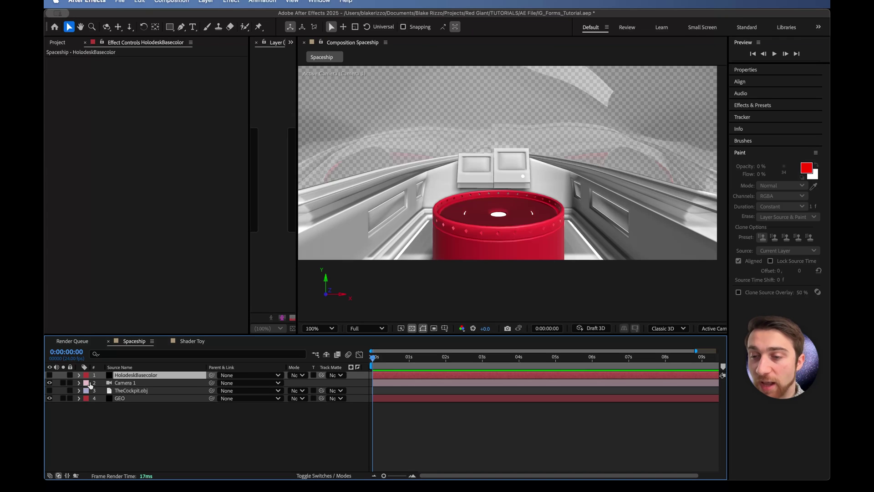
Step: Use HolodeskBasecolor as material M3's base colour map, keeping the Source sampling
{"action": "left_click", "coordinate": [130, 398]}
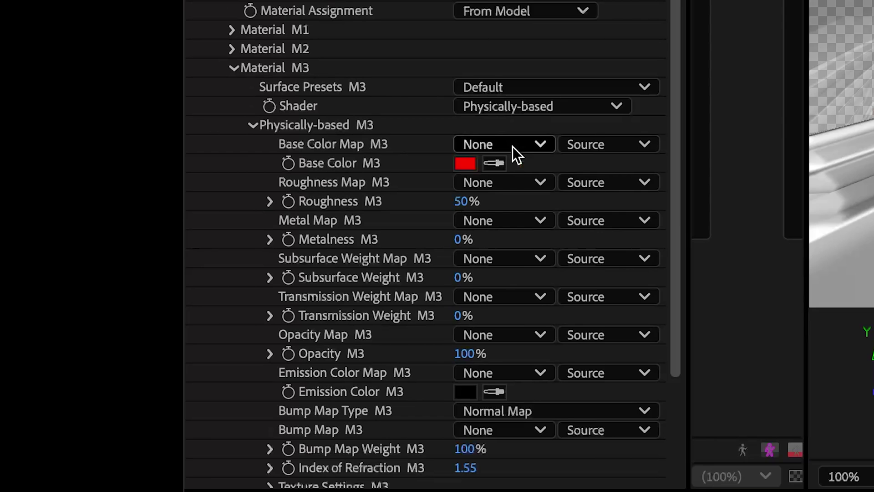
{"action": "left_click", "coordinate": [513, 146]}
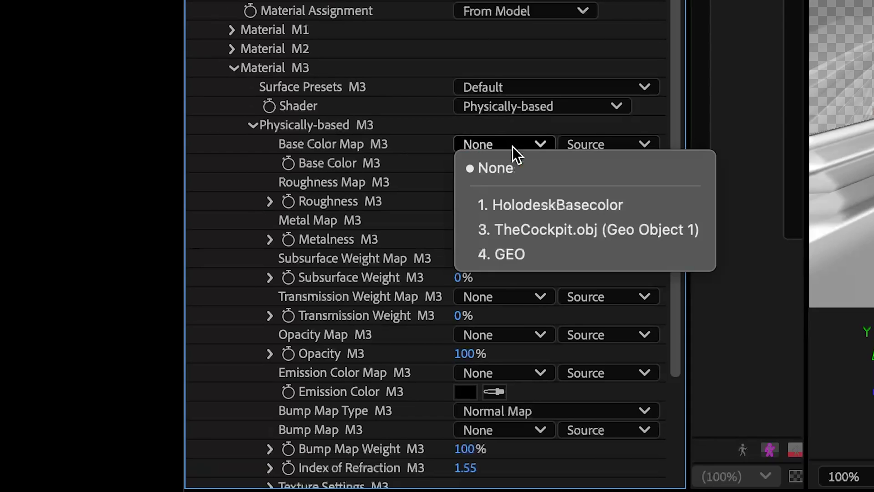
{"action": "left_click", "coordinate": [526, 208]}
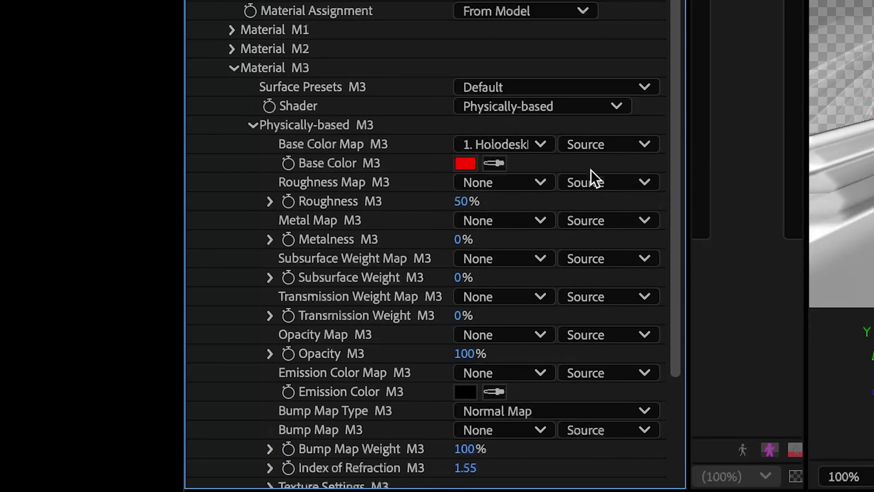
{"action": "left_click", "coordinate": [604, 144]}
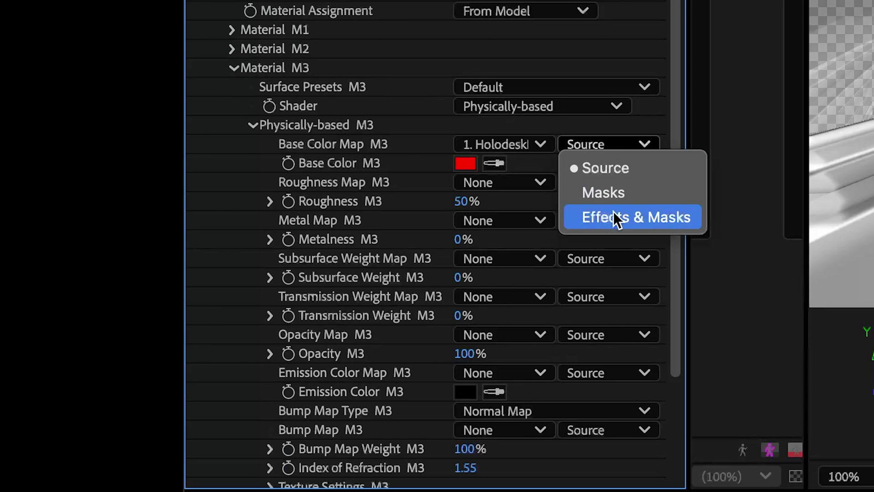
{"action": "key", "text": "Escape"}
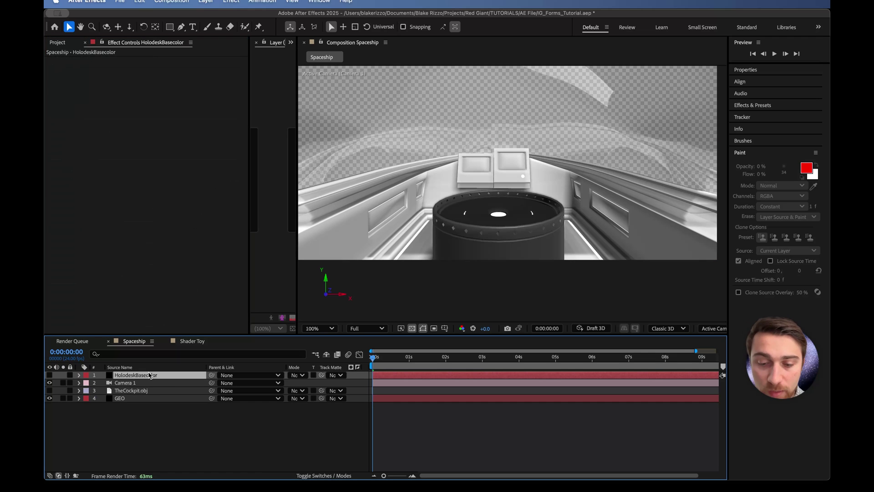
Step: Apply Fractal Noise from Effects & Presets to the HolodeskBasecolor layer
{"action": "left_click", "coordinate": [752, 105]}
{"action": "left_click", "coordinate": [775, 116]}
{"action": "type", "text": "fracta"}
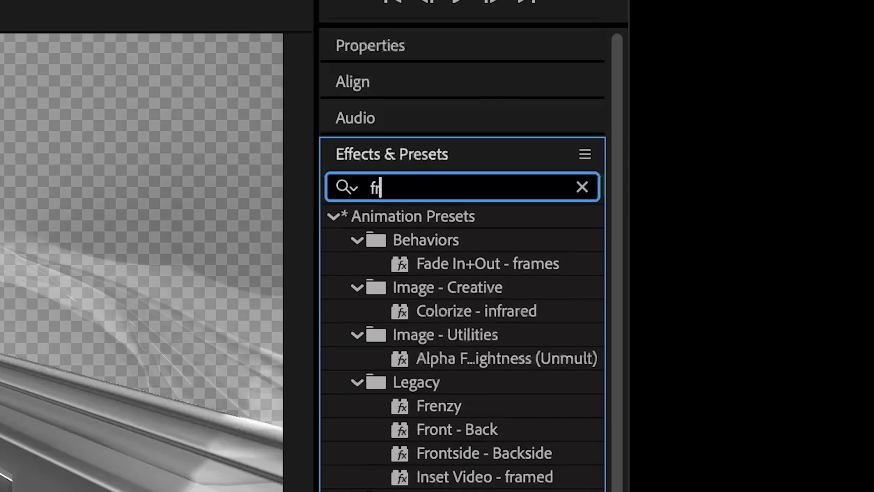
{"action": "type", "text": "l"}
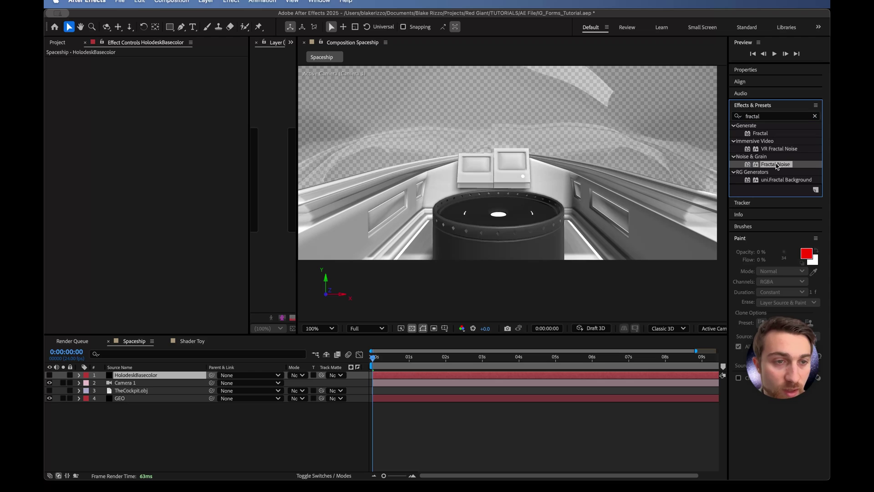
{"action": "left_click_drag", "start_coordinate": [461, 336], "coordinate": [417, 377]}
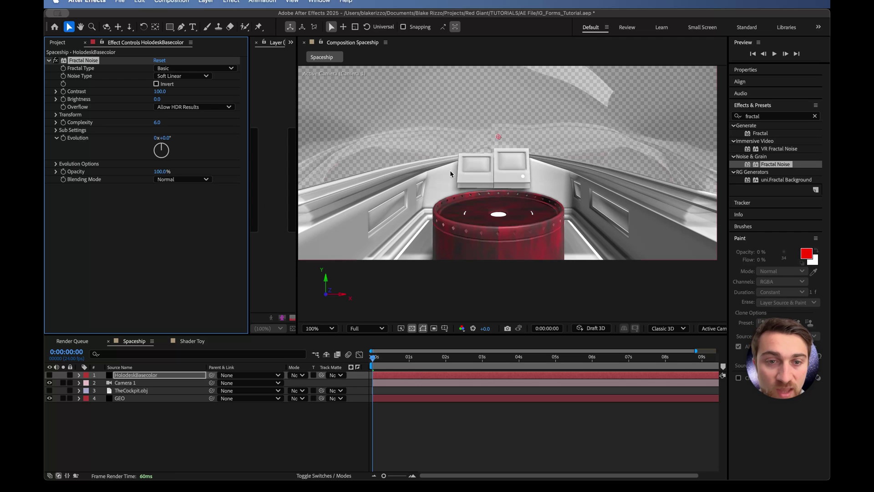
{"action": "left_click", "coordinate": [140, 376]}
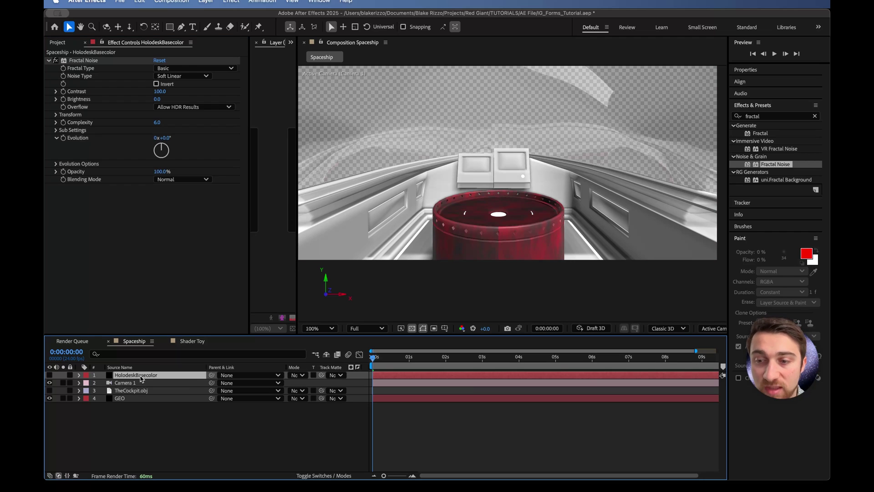
Step: Set material M3's base colour to white on the GEO layer
{"action": "left_click", "coordinate": [133, 399]}
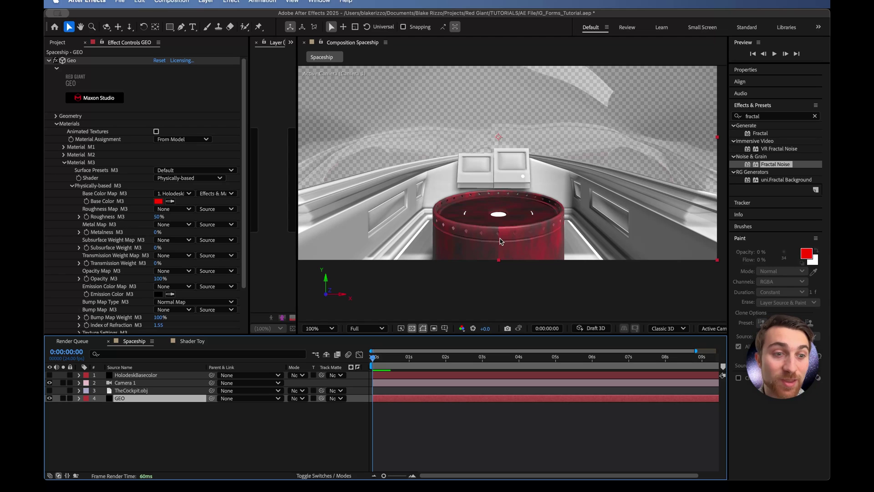
{"action": "left_click", "coordinate": [159, 202]}
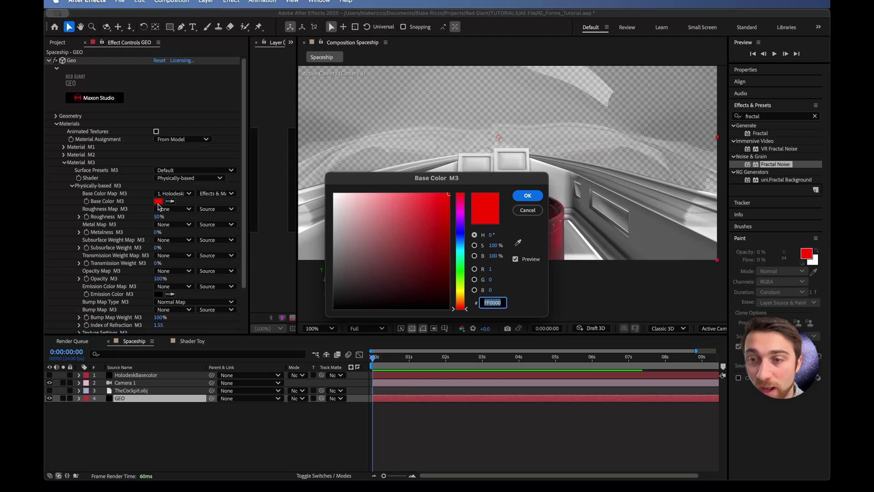
{"action": "left_click", "coordinate": [334, 195]}
{"action": "left_click", "coordinate": [527, 195]}
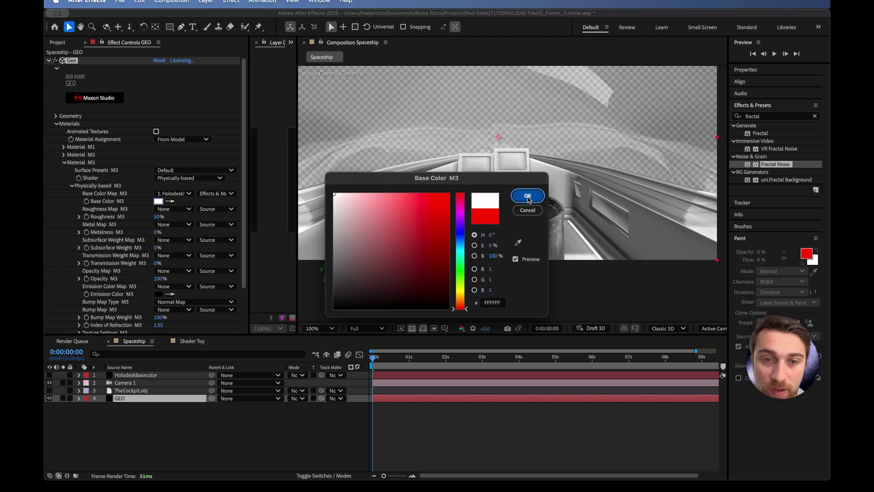
Step: Raise the Fractal Noise transform scale to enlarge the pattern
{"action": "left_click", "coordinate": [137, 375]}
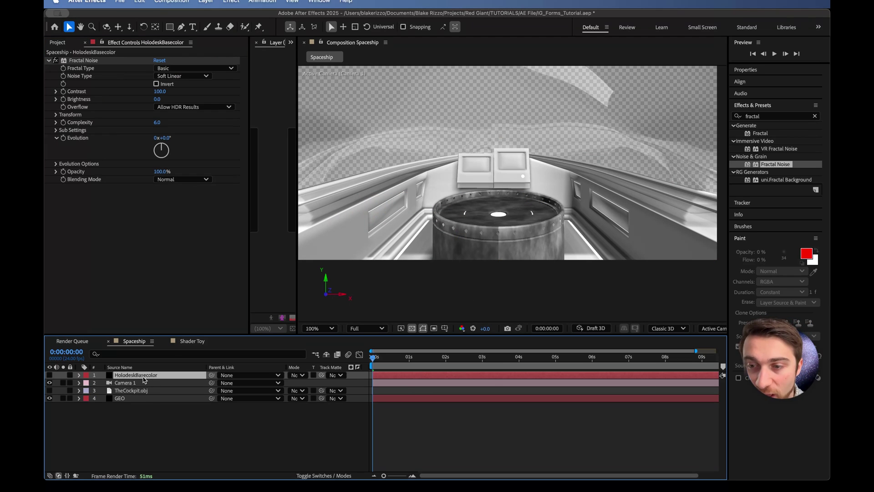
{"action": "left_click", "coordinate": [55, 114]}
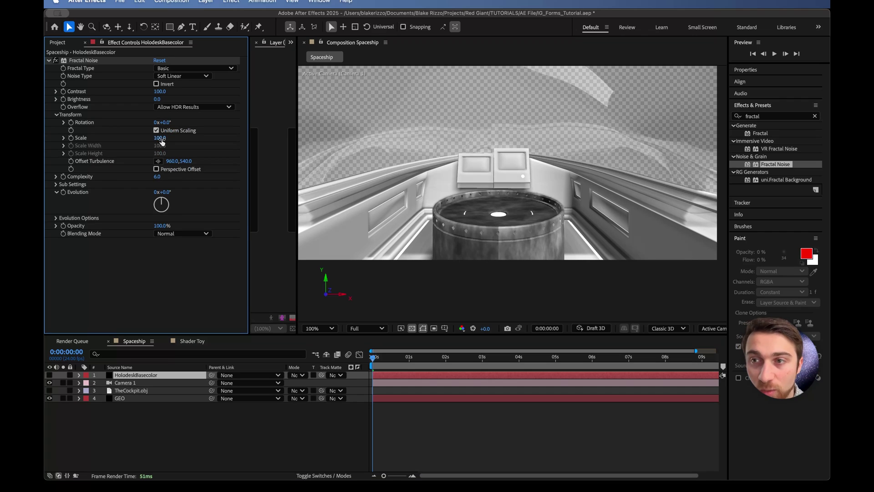
{"action": "mouse_move", "coordinate": [159, 139]}
{"action": "left_mouse_down"}
{"action": "mouse_move", "coordinate": [194, 138]}
{"action": "mouse_move", "coordinate": [140, 157]}
{"action": "left_mouse_up"}
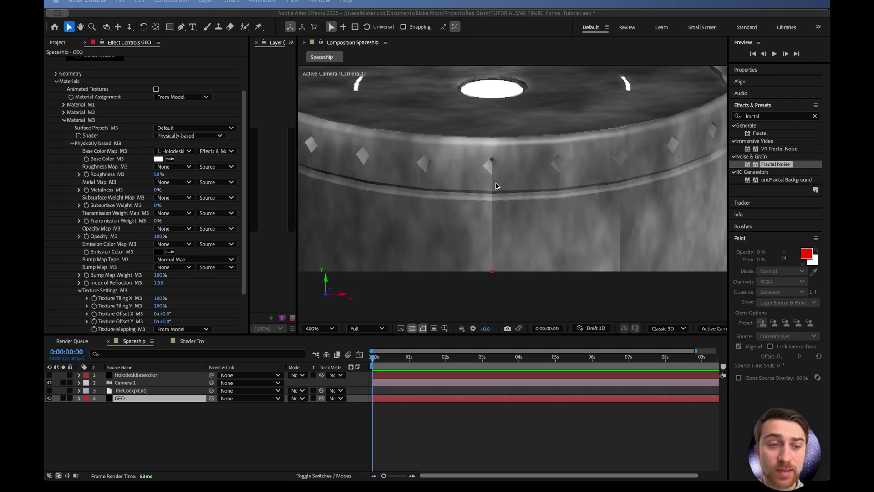
Step: Set Texture Tiling X for material M3 to 319%
{"action": "left_click_drag", "start_coordinate": [495, 189], "coordinate": [509, 229]}
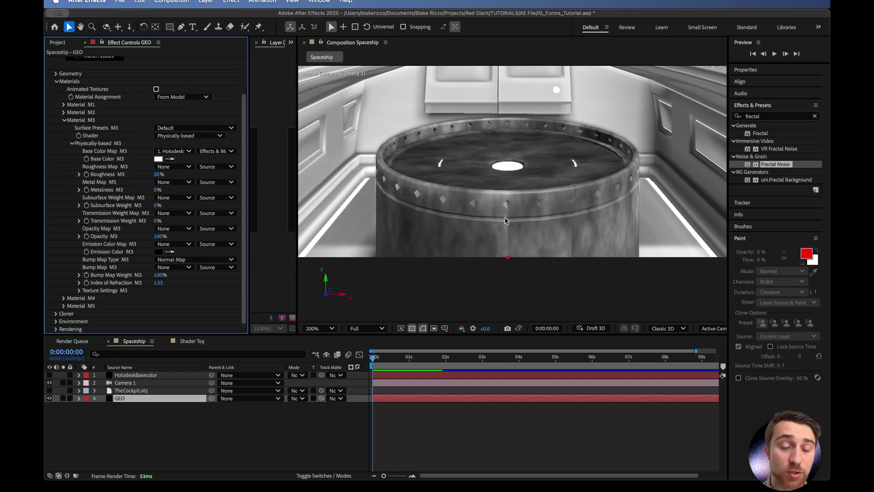
{"action": "left_click", "coordinate": [78, 290]}
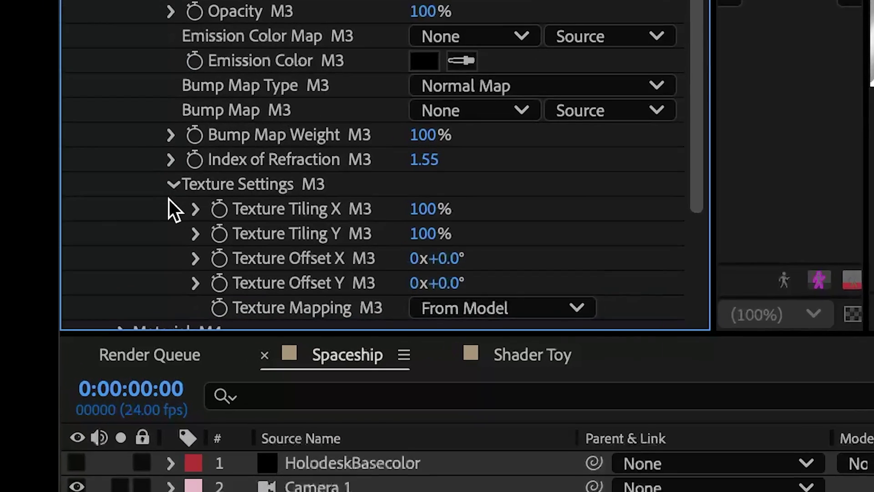
{"action": "scroll", "coordinate": [212, 156], "scroll_direction": "down", "scroll_amount": 2}
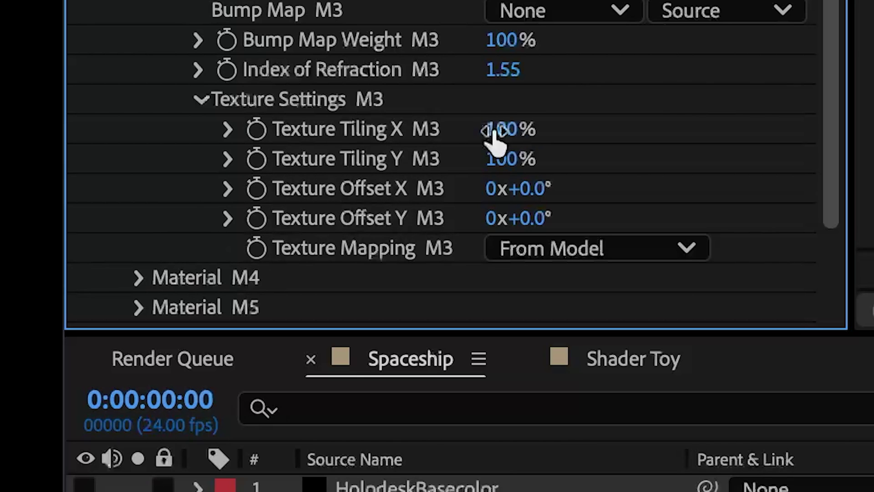
{"action": "left_click_drag", "start_coordinate": [499, 129], "coordinate": [512, 129]}
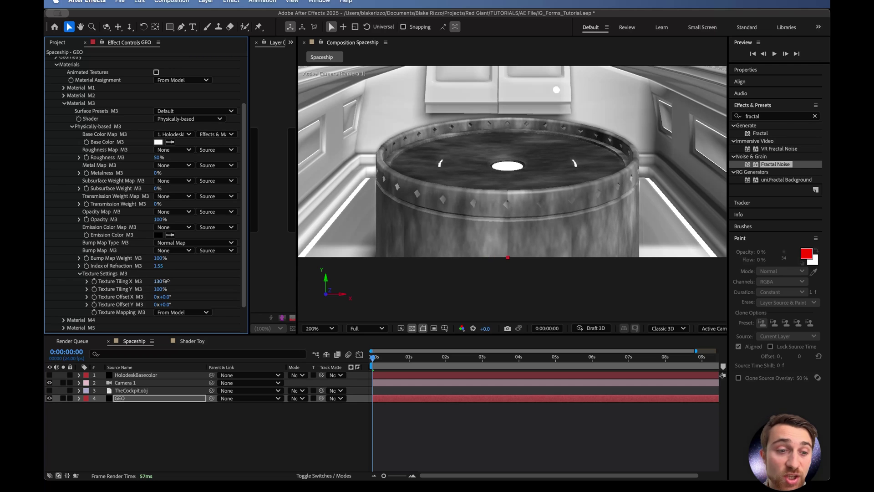
{"action": "left_click_drag", "start_coordinate": [166, 281], "coordinate": [192, 280]}
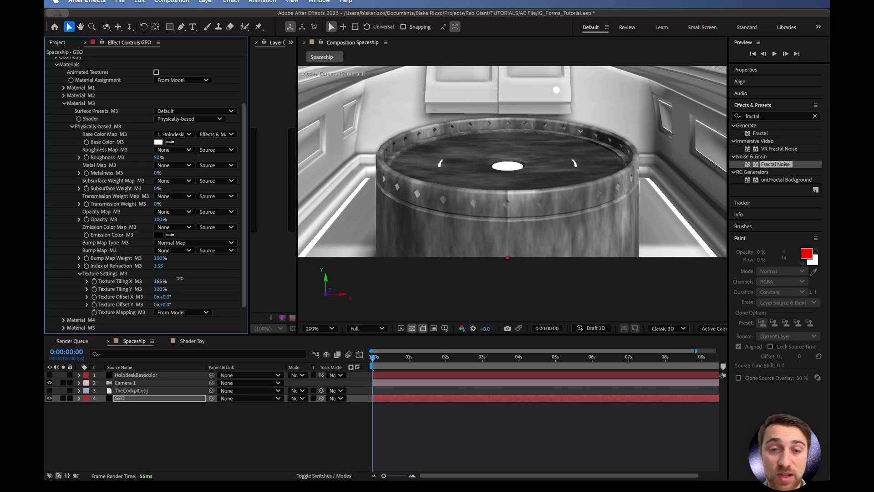
{"action": "left_click", "coordinate": [164, 282]}
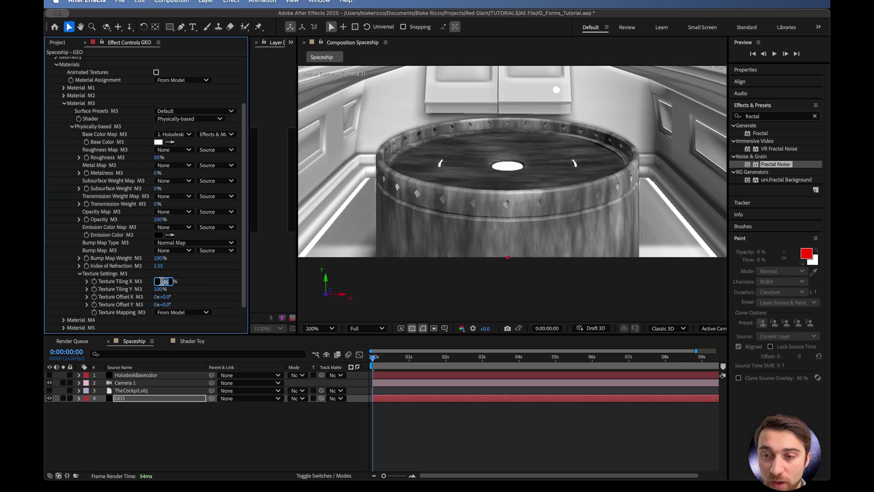
{"action": "type", "text": "19"}
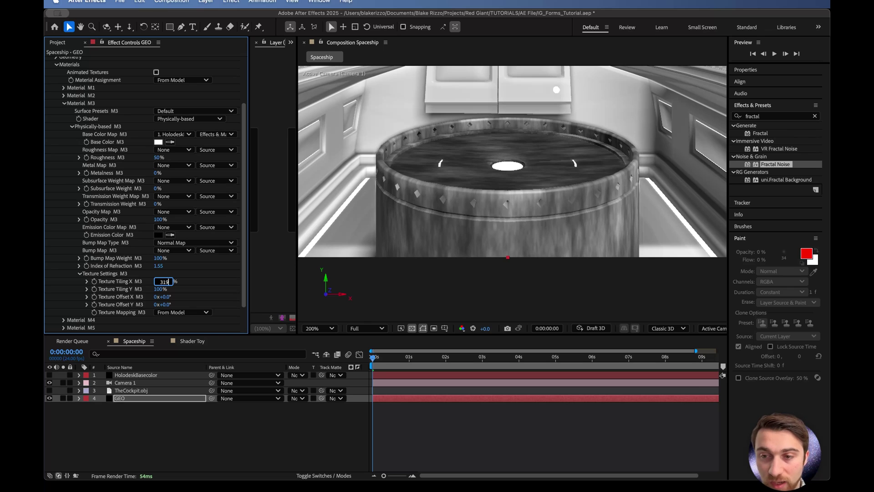
{"action": "key", "text": "Return"}
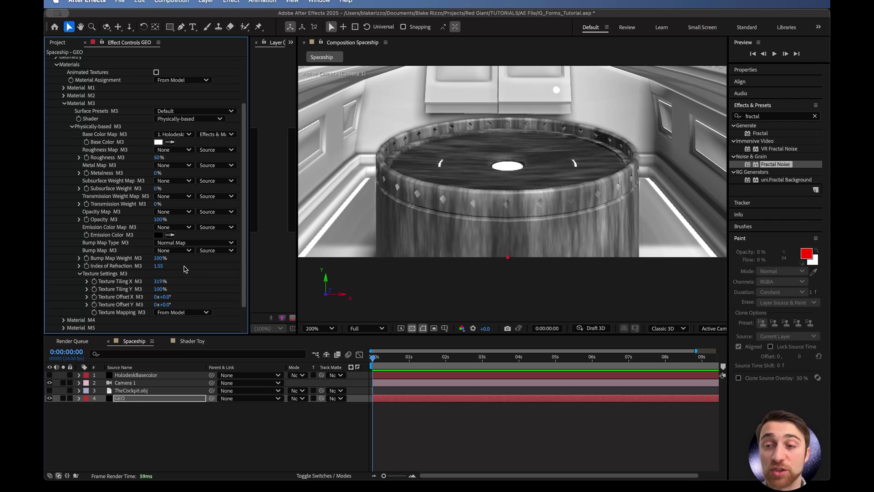
Step: Set Fractal Noise to Block noise type, brightness 17, and Rocky fractal type
{"action": "left_click", "coordinate": [135, 375]}
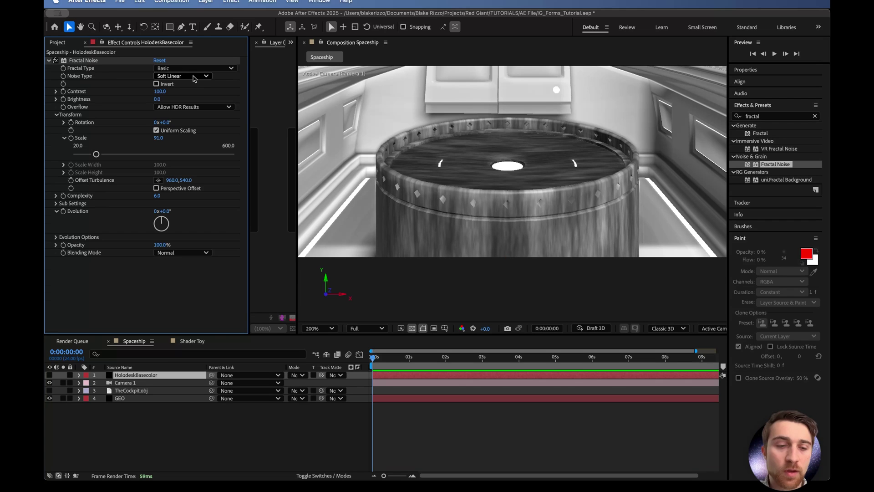
{"action": "left_click", "coordinate": [194, 77]}
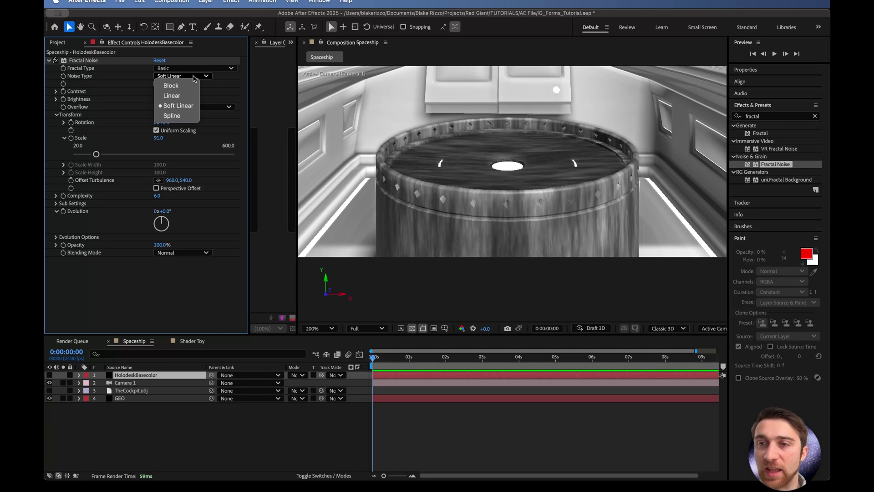
{"action": "left_click", "coordinate": [182, 86]}
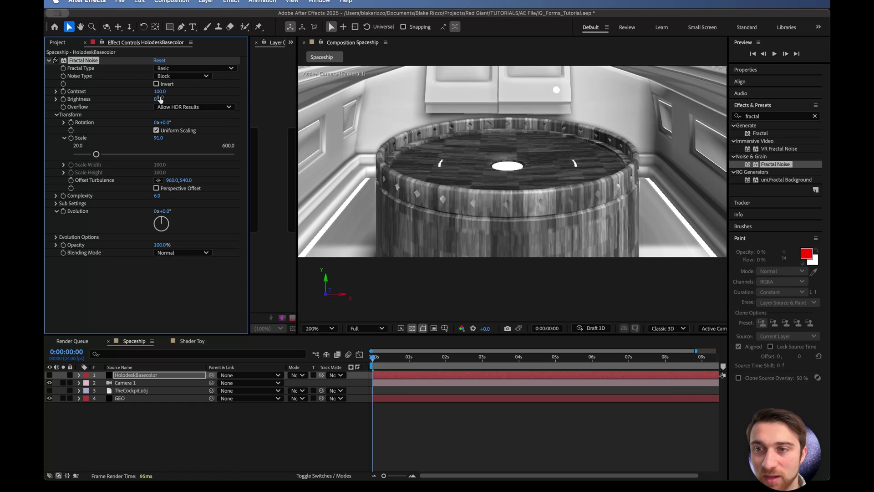
{"action": "left_click_drag", "start_coordinate": [160, 100], "coordinate": [198, 95]}
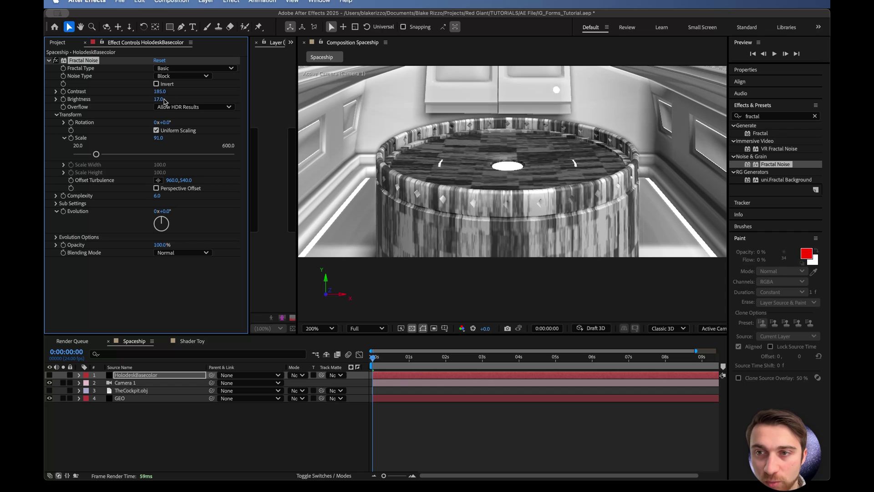
{"action": "left_click", "coordinate": [195, 68]}
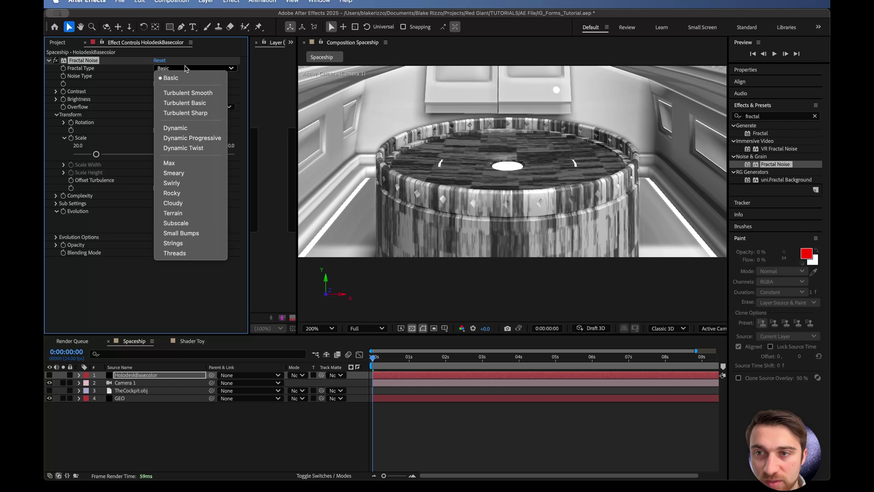
{"action": "left_click", "coordinate": [181, 194]}
{"action": "left_click", "coordinate": [145, 289]}
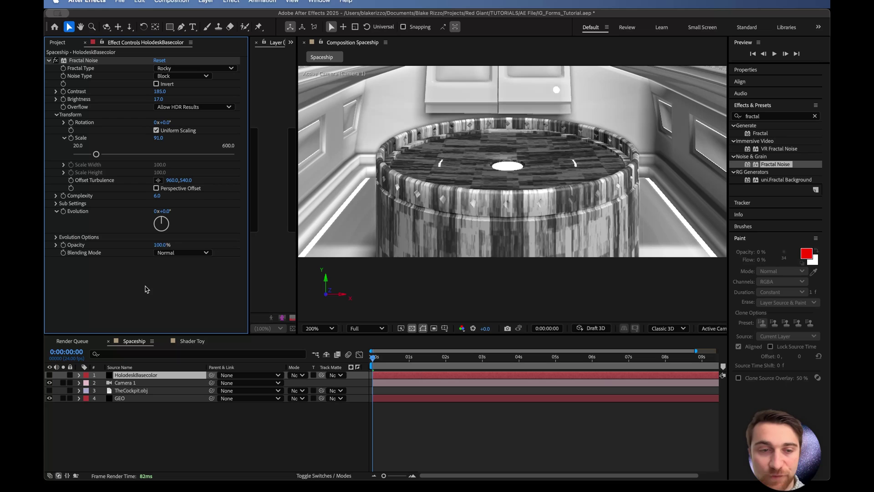
{"action": "double_click", "coordinate": [758, 116]}
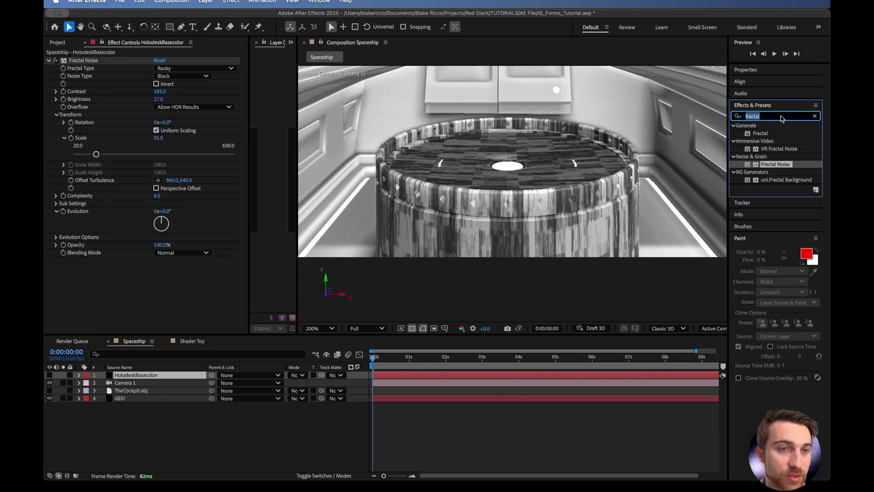
{"action": "type", "text": "find e"}
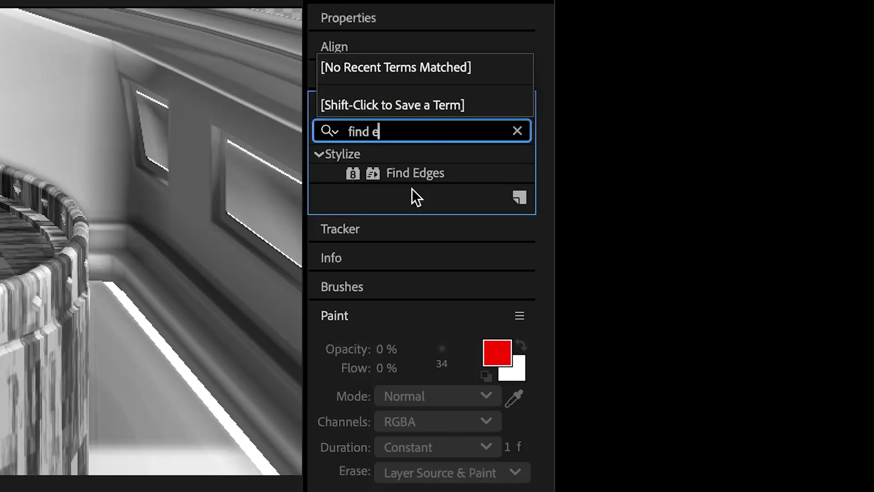
Step: Apply Find Edges to the noise, then set scale about 202 and brightness 37
{"action": "left_click", "coordinate": [422, 174]}
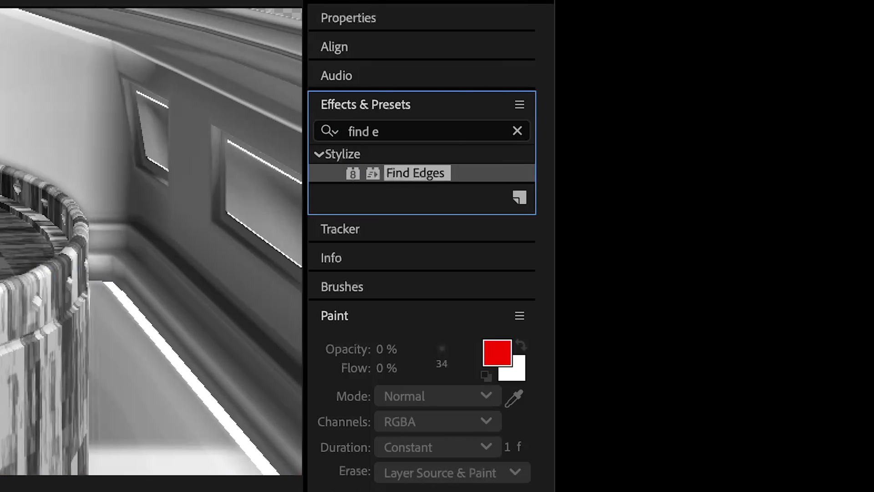
{"action": "double_click", "coordinate": [415, 173]}
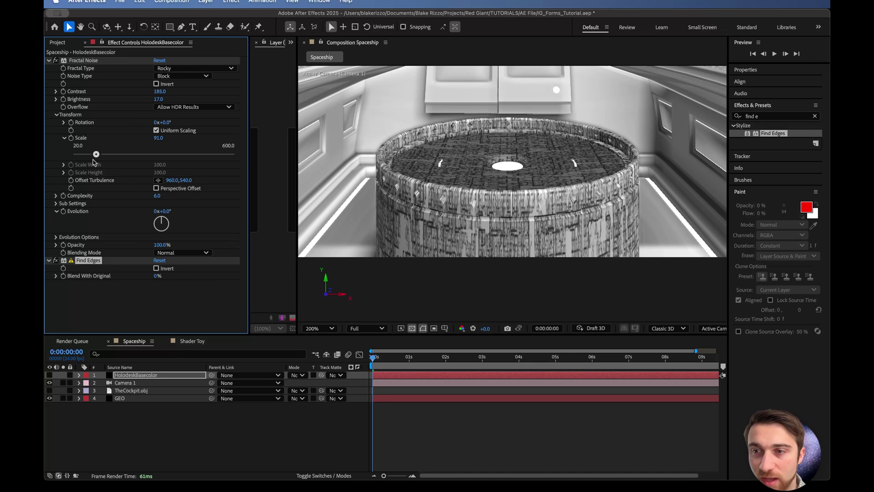
{"action": "left_click_drag", "start_coordinate": [96, 154], "coordinate": [125, 154]}
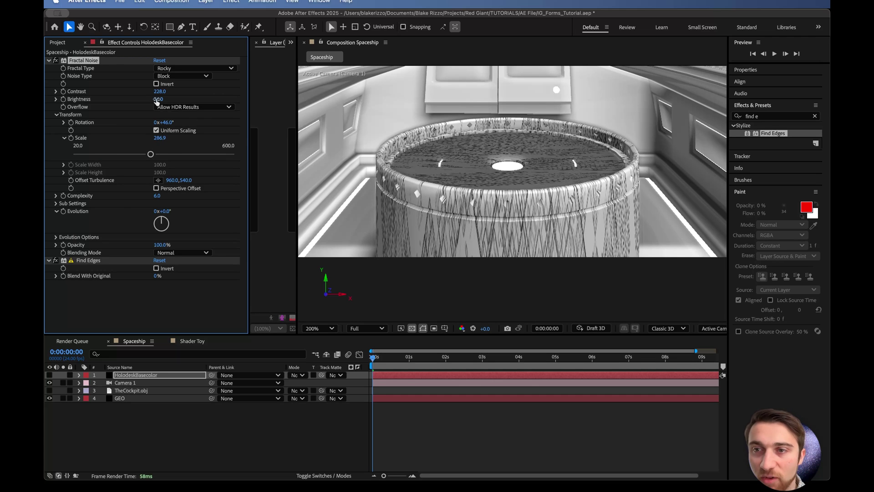
{"action": "left_click_drag", "start_coordinate": [157, 100], "coordinate": [167, 102]}
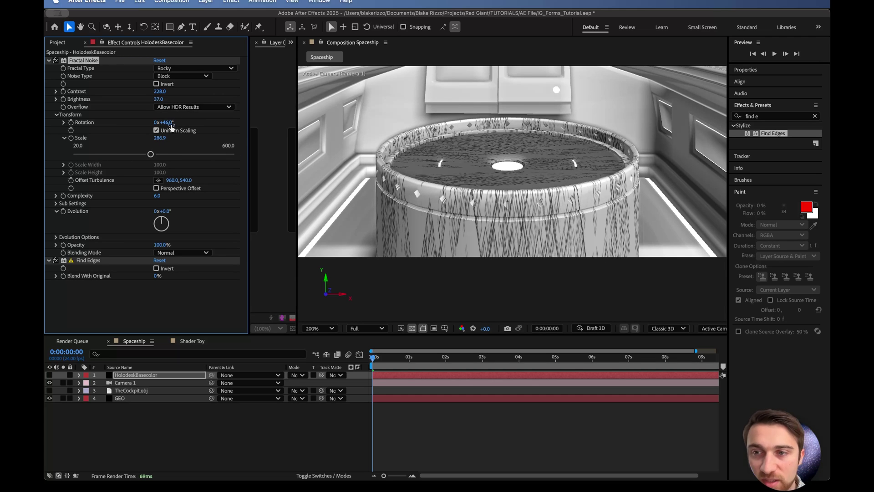
{"action": "left_click_drag", "start_coordinate": [167, 123], "coordinate": [152, 126]}
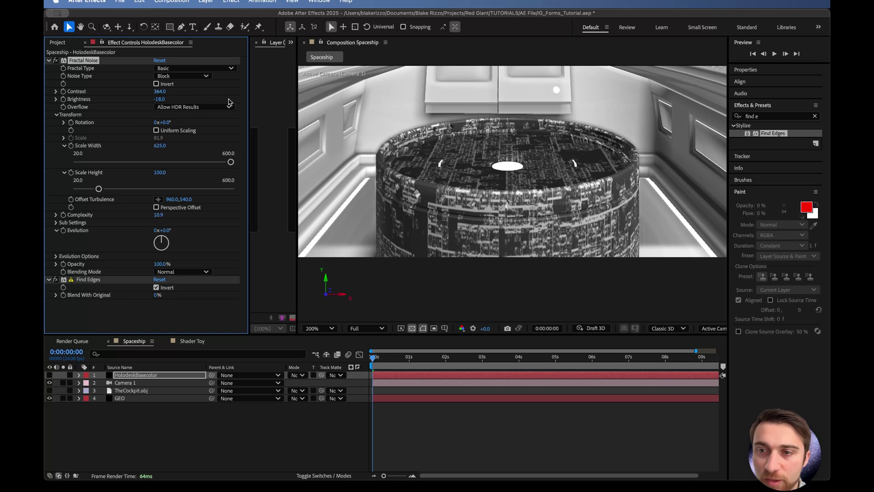
Step: Raise the noise complexity for finer, circuit-like detail
{"action": "left_click", "coordinate": [159, 215]}
{"action": "type", "text": "7.2"}
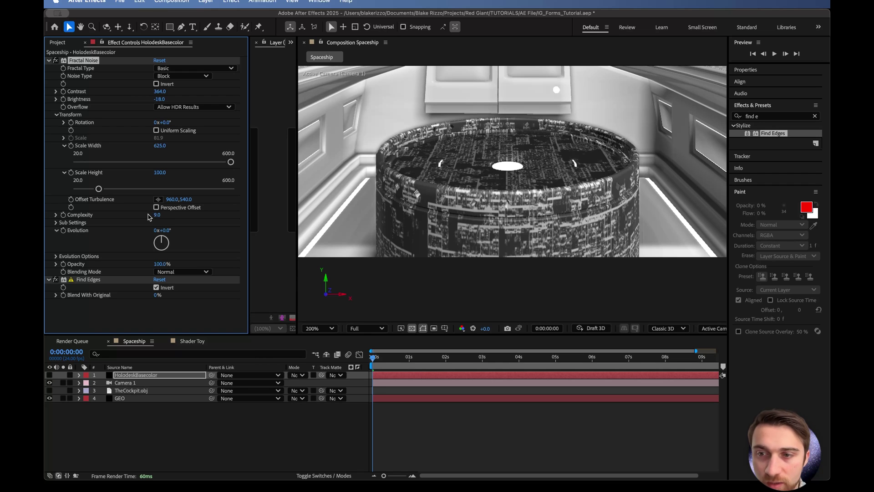
{"action": "left_click_drag", "start_coordinate": [158, 214], "coordinate": [155, 214]}
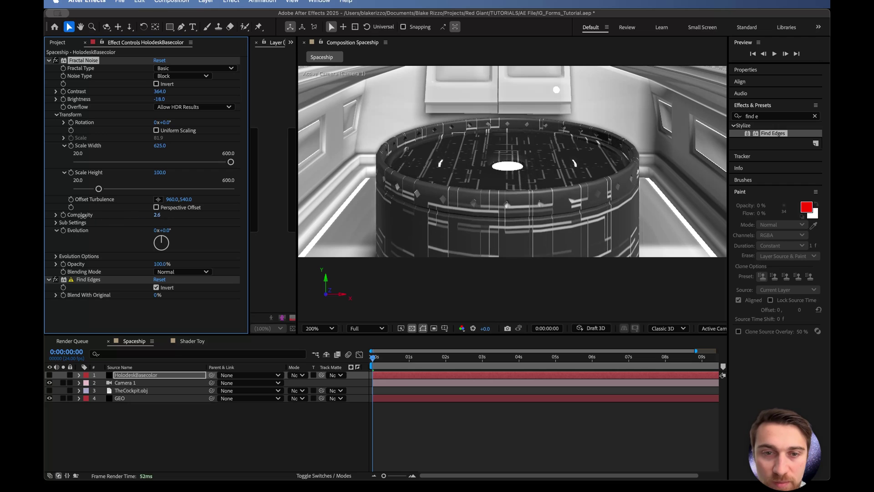
{"action": "left_click_drag", "start_coordinate": [158, 215], "coordinate": [163, 215]}
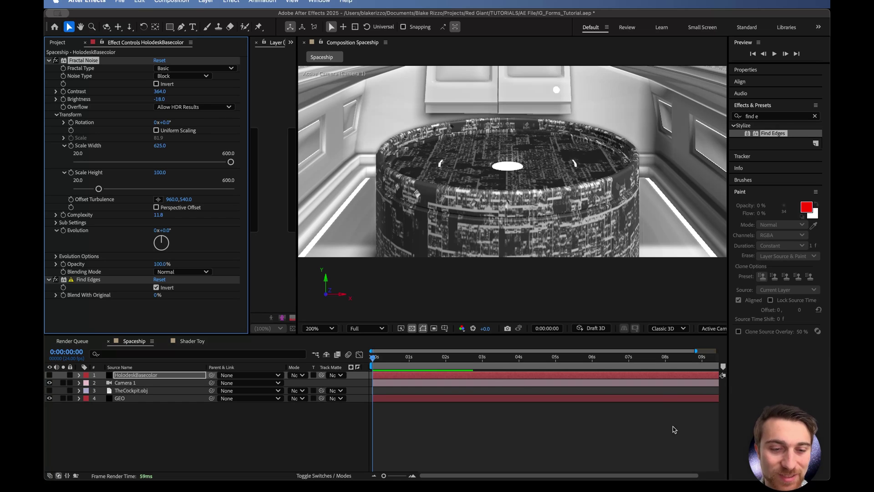
{"action": "left_click", "coordinate": [524, 238]}
{"action": "left_click", "coordinate": [64, 163]}
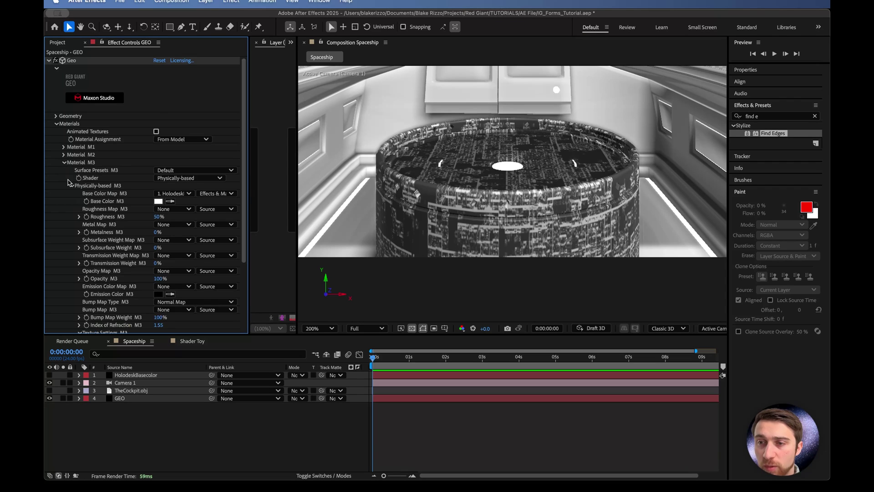
{"action": "scroll", "coordinate": [93, 245], "scroll_direction": "down", "scroll_amount": 3}
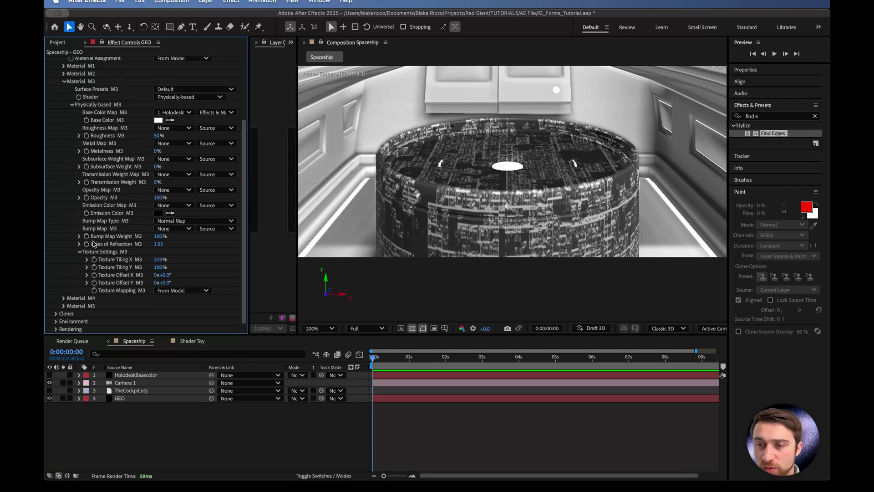
{"action": "left_click", "coordinate": [166, 228]}
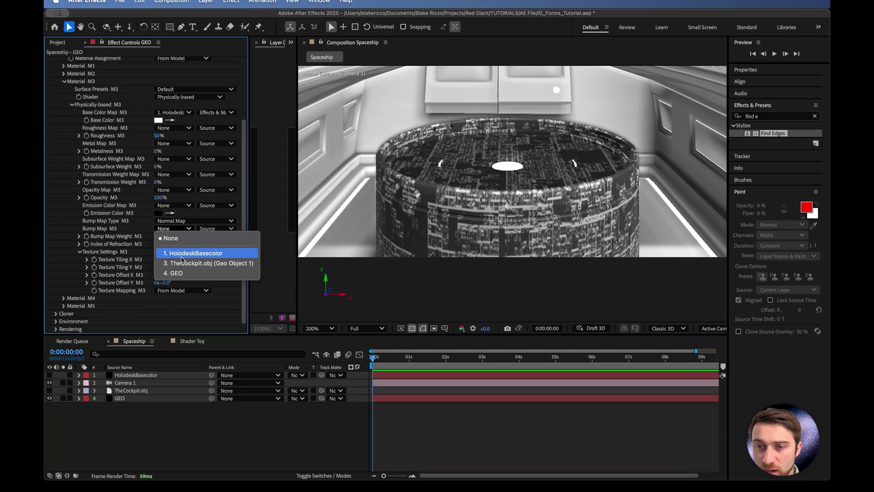
{"action": "left_click", "coordinate": [140, 375]}
{"action": "key", "text": "Return"}
{"action": "key", "text": "Return"}
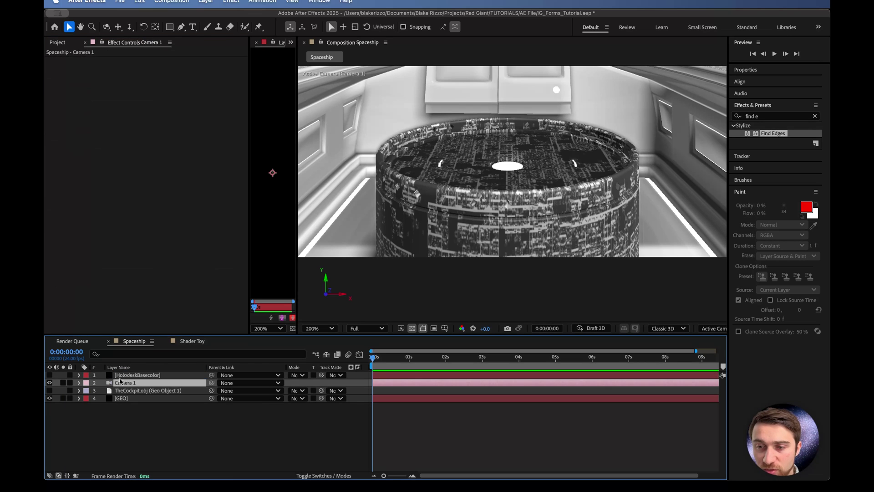
Step: Duplicate HolodeskBasecolor with Cmd+D and rename the copy HolodeskBumpMap
{"action": "key", "text": "super+d"}
{"action": "right_click", "coordinate": [162, 383]}
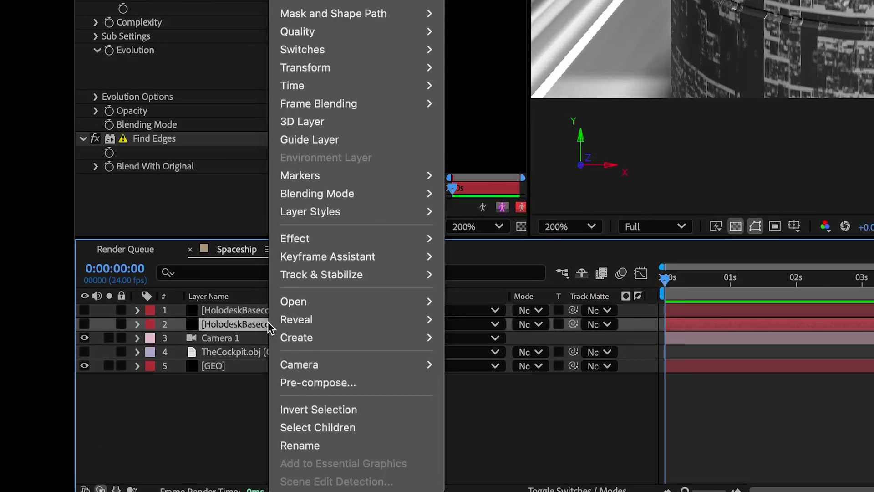
{"action": "left_click", "coordinate": [205, 451]}
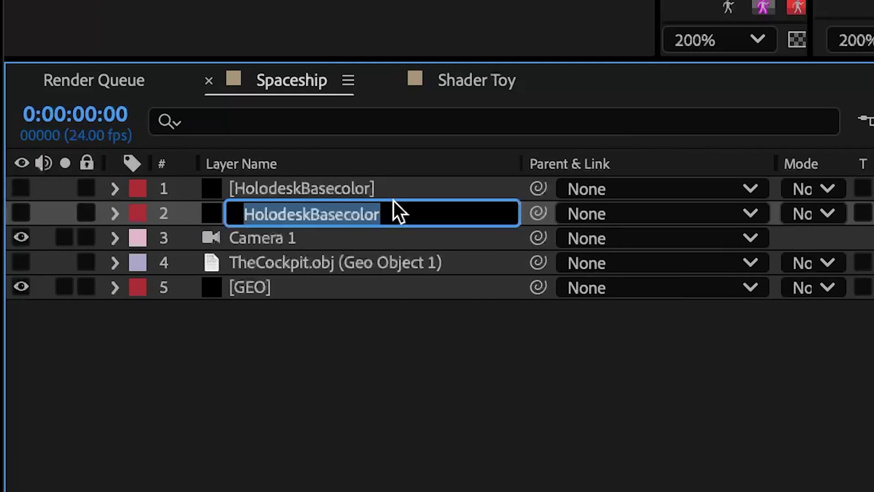
{"action": "type", "text": "H"}
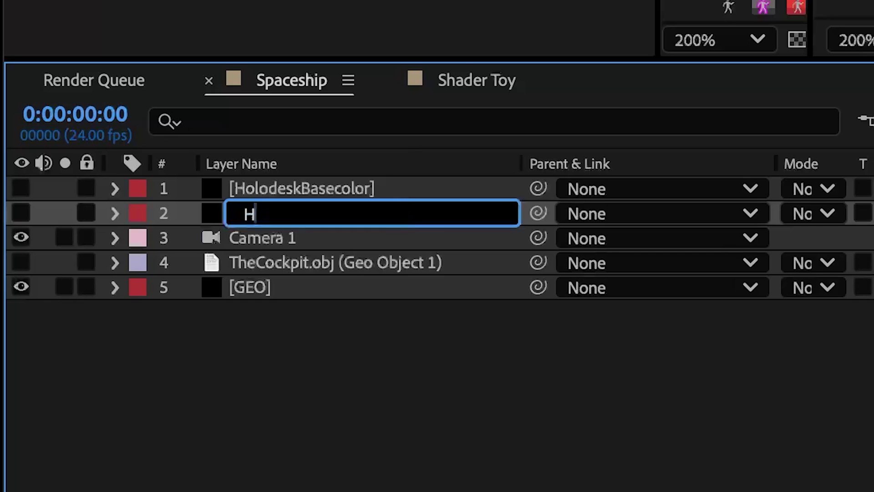
{"action": "type", "text": "olodeskBump"}
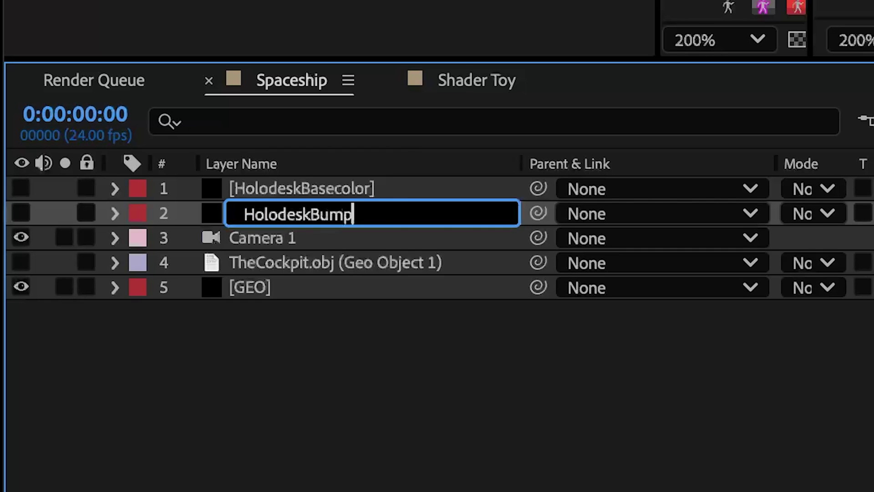
{"action": "type", "text": "Map"}
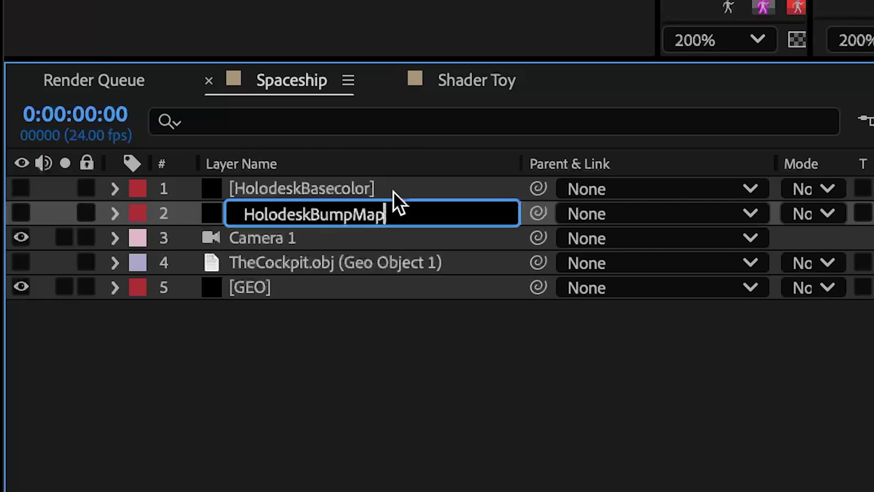
{"action": "left_click", "coordinate": [344, 319]}
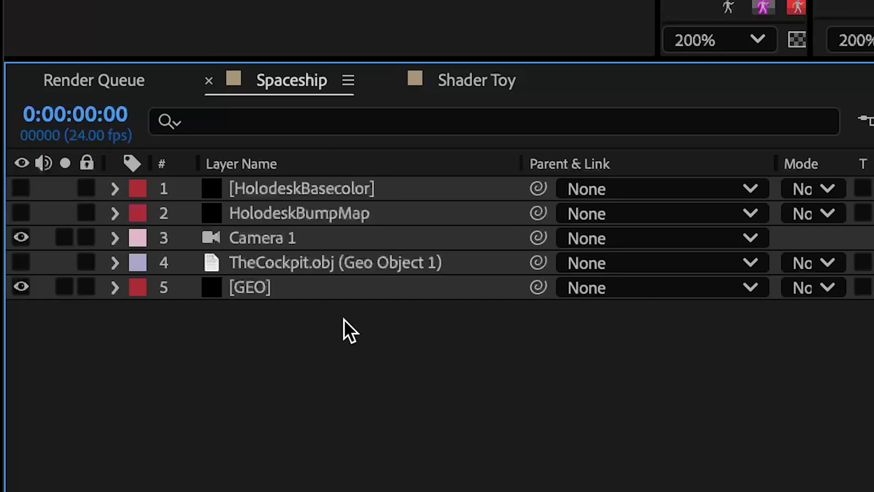
{"action": "left_click", "coordinate": [285, 214]}
Step: Give M3 a grayscale height bump from HolodeskBumpMap with effects, and set Base Color Map to None
{"action": "left_click", "coordinate": [290, 286]}
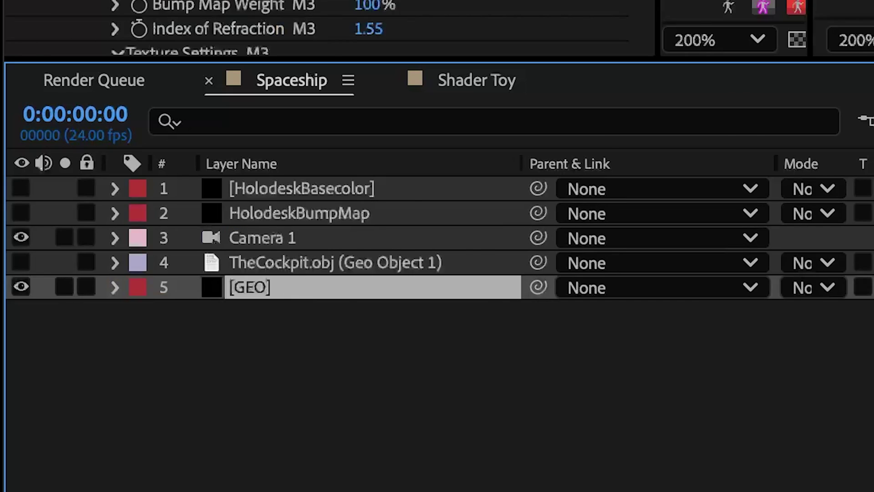
{"action": "left_click", "coordinate": [178, 295]}
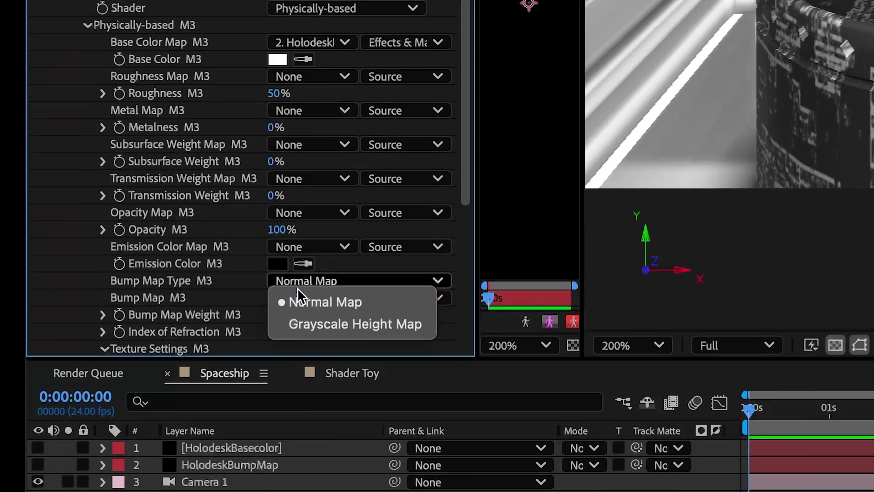
{"action": "left_click", "coordinate": [369, 325]}
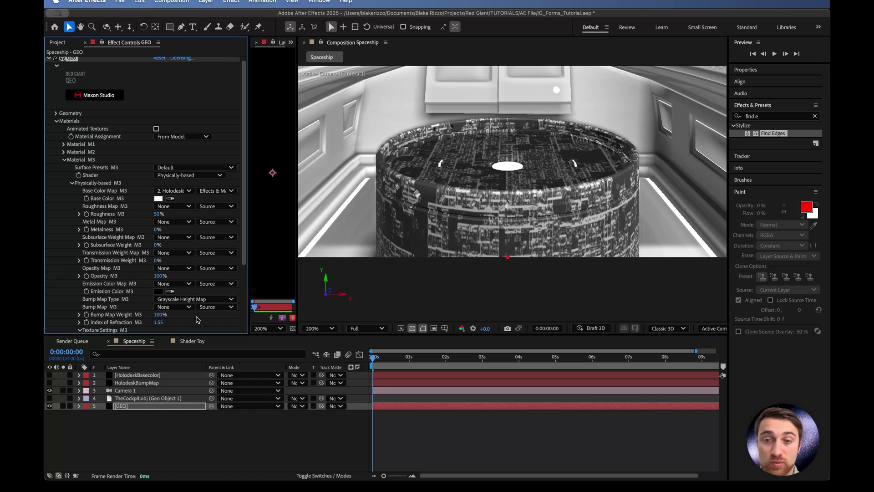
{"action": "left_click", "coordinate": [189, 307]}
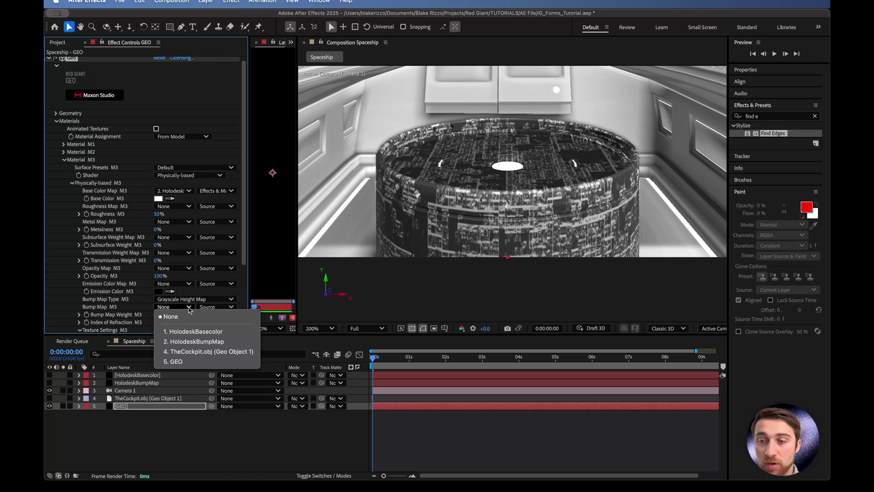
{"action": "left_click", "coordinate": [197, 341]}
{"action": "left_click", "coordinate": [229, 307]}
{"action": "left_click", "coordinate": [226, 327]}
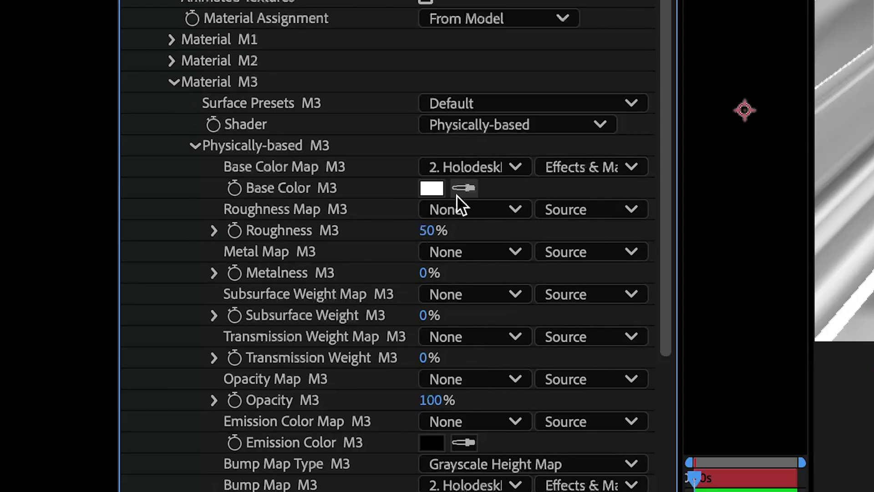
{"action": "left_click", "coordinate": [488, 167]}
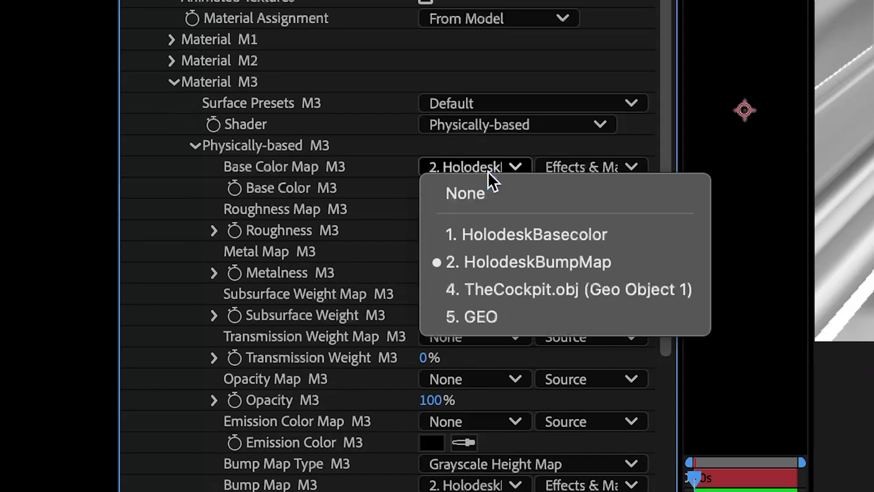
{"action": "left_click", "coordinate": [493, 192]}
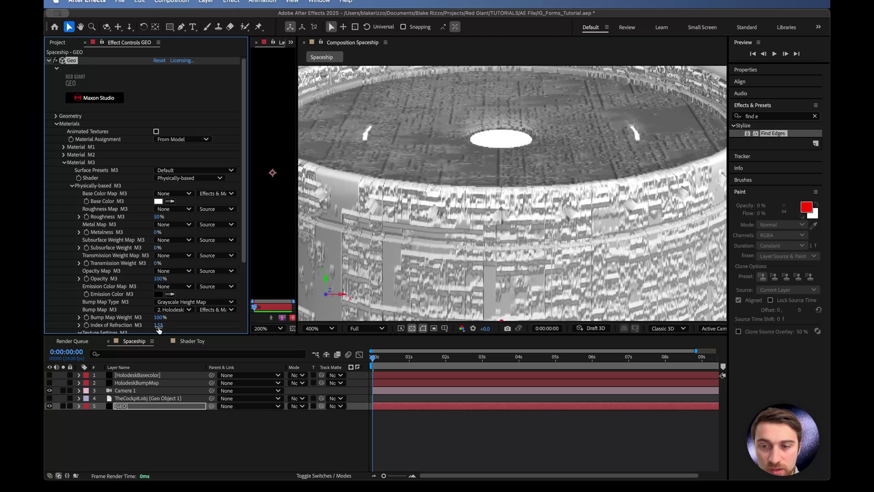
Step: Invert the Find Edges effect on the HolodeskBumpMap layer
{"action": "left_click", "coordinate": [135, 382]}
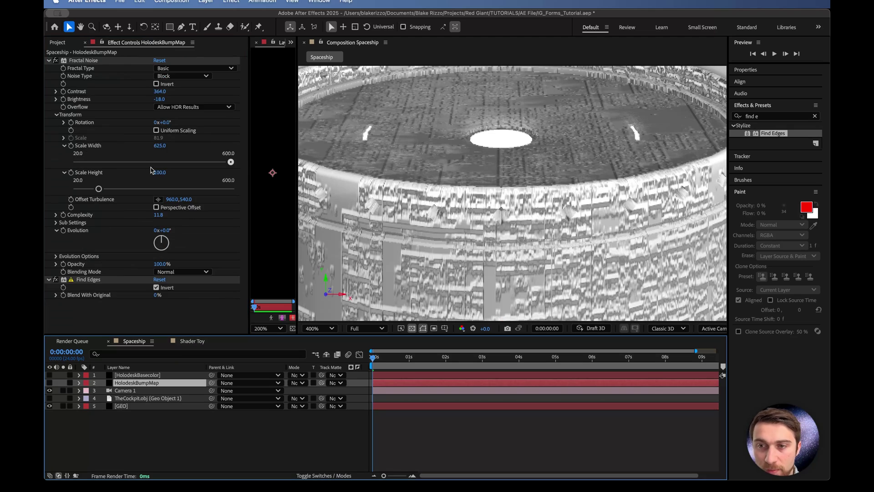
{"action": "left_click", "coordinate": [157, 288]}
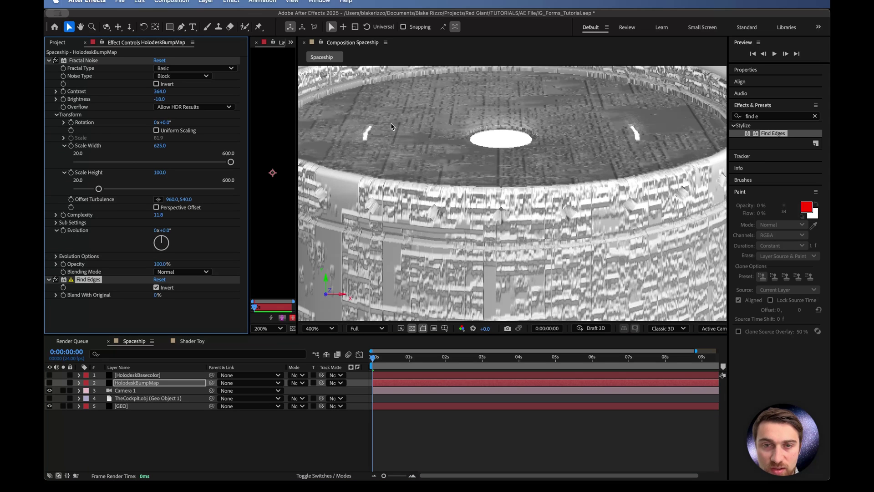
{"action": "left_click_drag", "start_coordinate": [506, 206], "coordinate": [531, 181]}
{"action": "scroll", "coordinate": [532, 180], "scroll_direction": "down", "scroll_amount": 1}
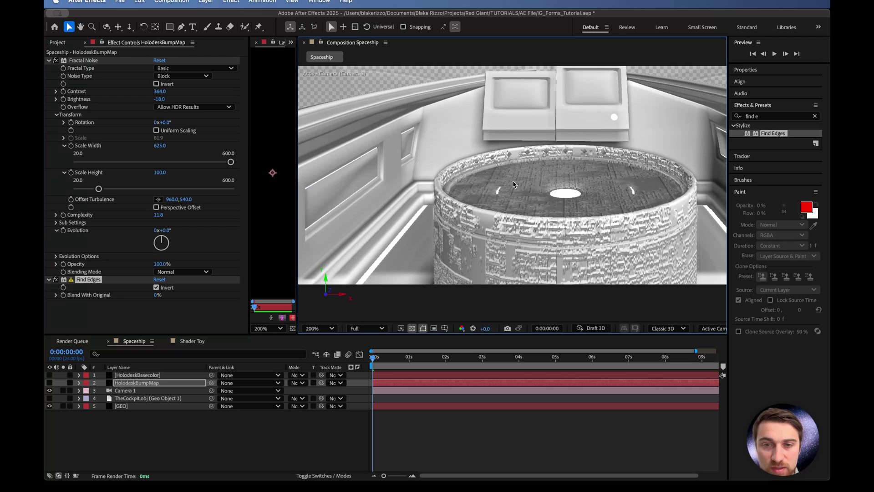
Step: Adjust the Fractal Noise scale width and height, set brightness to −40 and contrast to 40
{"action": "left_click_drag", "start_coordinate": [181, 162], "coordinate": [215, 162]}
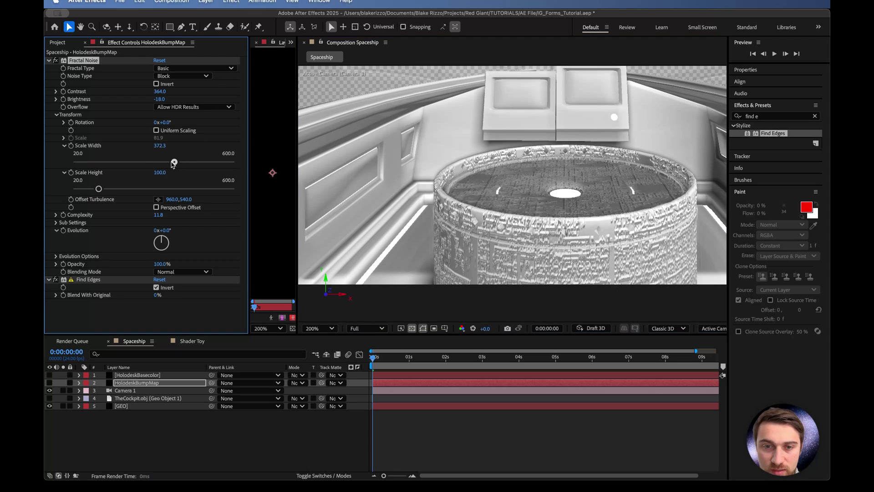
{"action": "left_click_drag", "start_coordinate": [98, 189], "coordinate": [104, 189]}
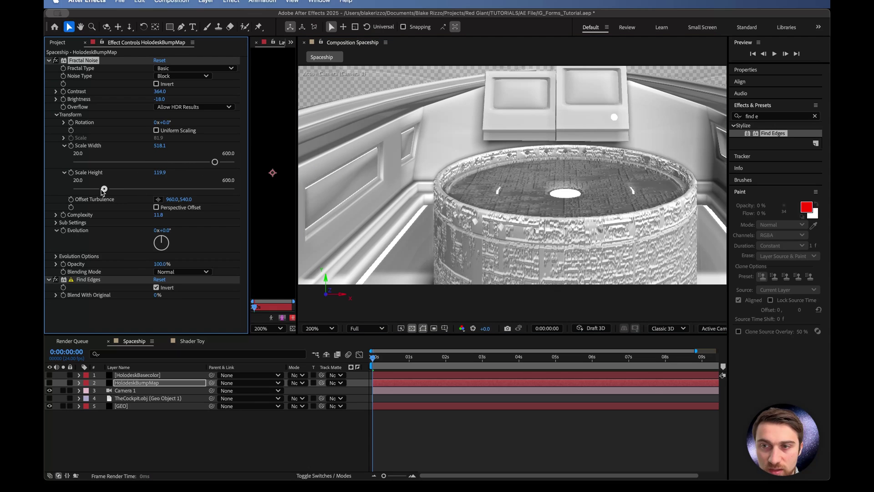
{"action": "mouse_move", "coordinate": [160, 99]}
{"action": "left_mouse_down"}
{"action": "mouse_move", "coordinate": [88, 113]}
{"action": "mouse_move", "coordinate": [159, 108]}
{"action": "left_mouse_up"}
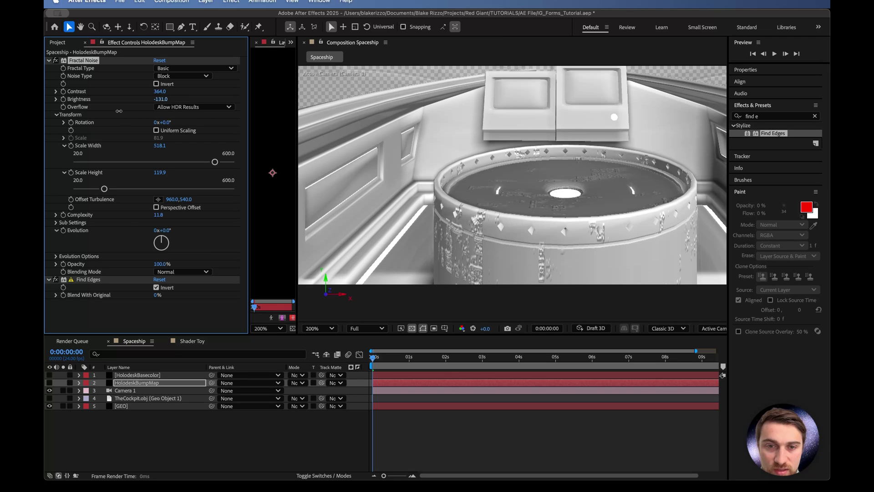
{"action": "left_click", "coordinate": [159, 91]}
{"action": "type", "text": "0"}
{"action": "key", "text": "Return"}
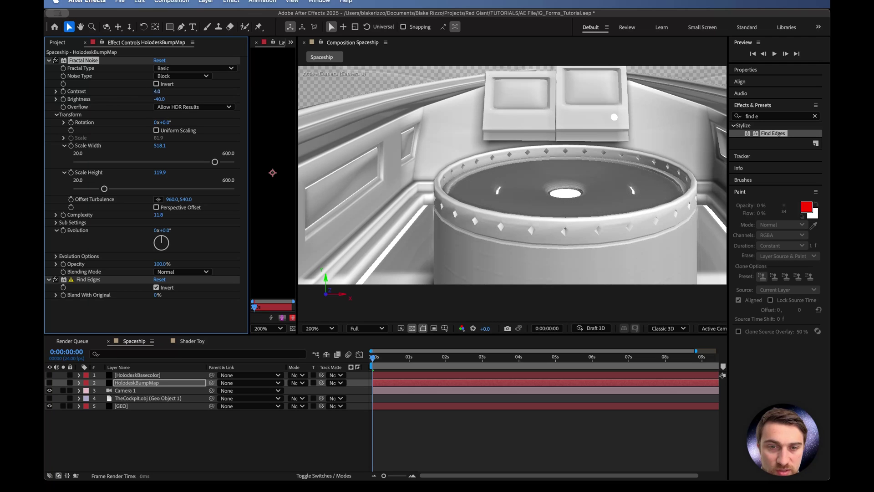
{"action": "left_click_drag", "start_coordinate": [157, 91], "coordinate": [160, 91]}
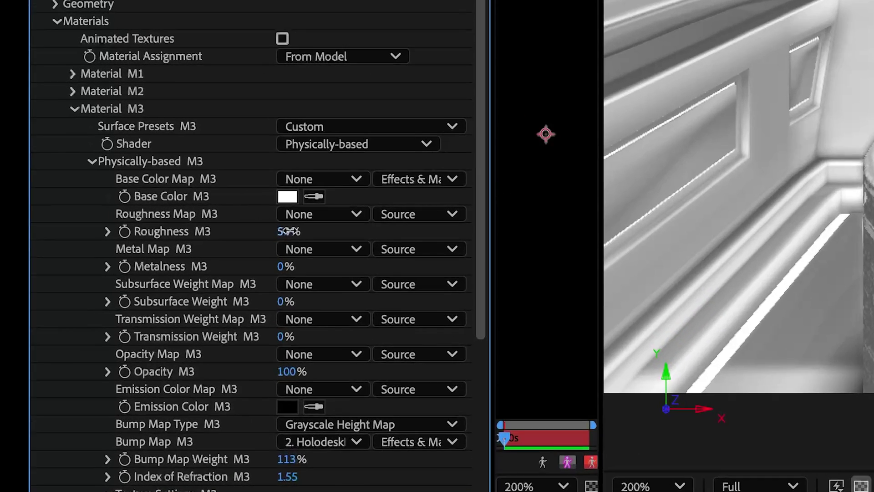
Step: Make the cockpit material fully rough and set M3's Base Color Map to 1. HolodeskBaseColor
{"action": "left_click_drag", "start_coordinate": [159, 216], "coordinate": [198, 217]}
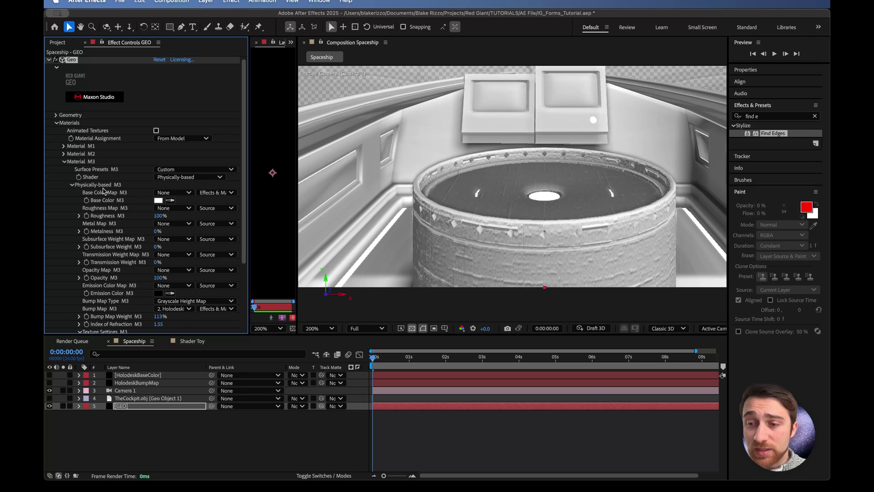
{"action": "left_click", "coordinate": [174, 195]}
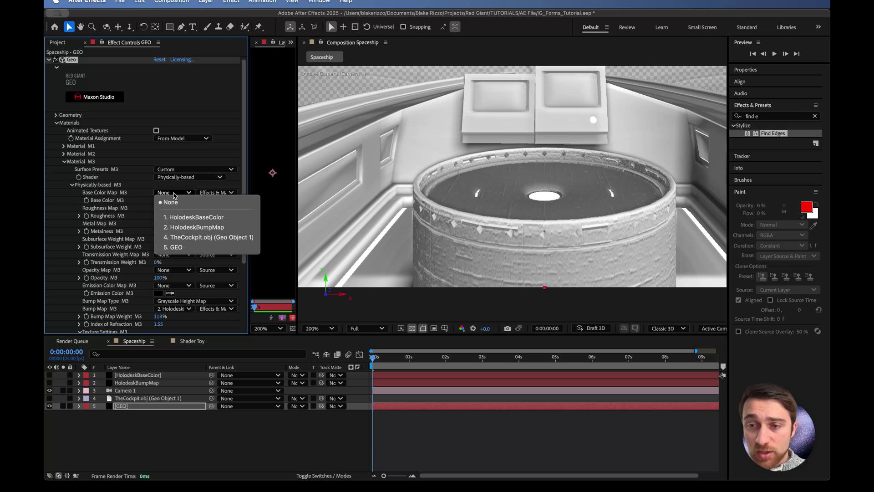
{"action": "left_click", "coordinate": [191, 217]}
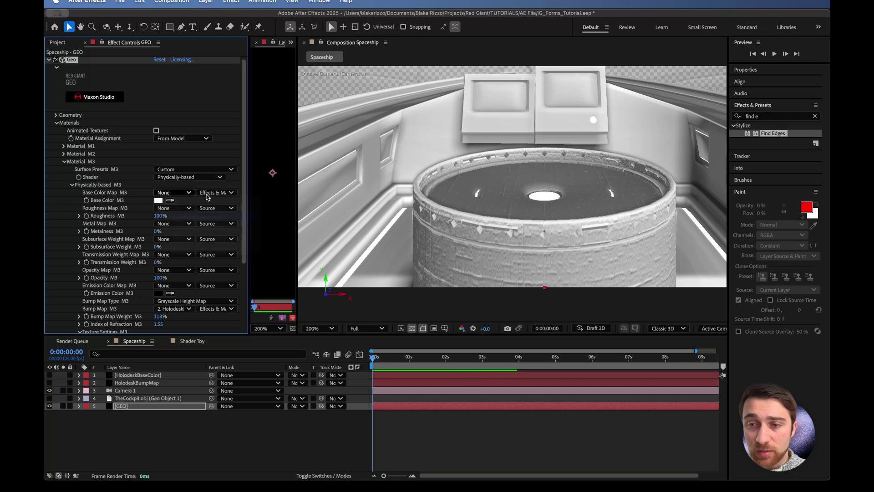
{"action": "left_click", "coordinate": [129, 376]}
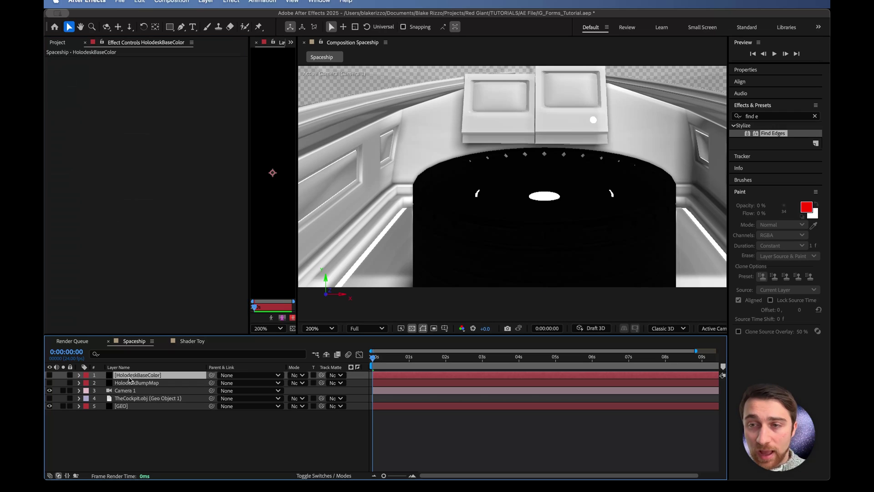
{"action": "left_click", "coordinate": [139, 407]}
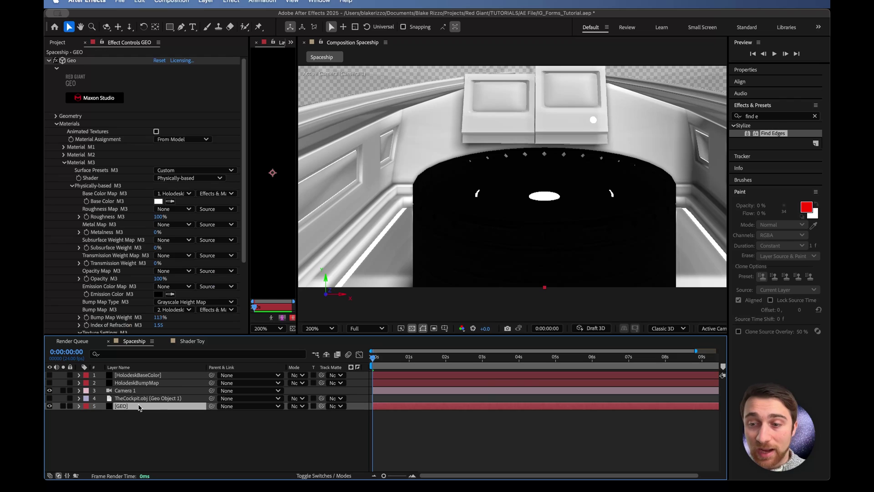
{"action": "left_click", "coordinate": [142, 376]}
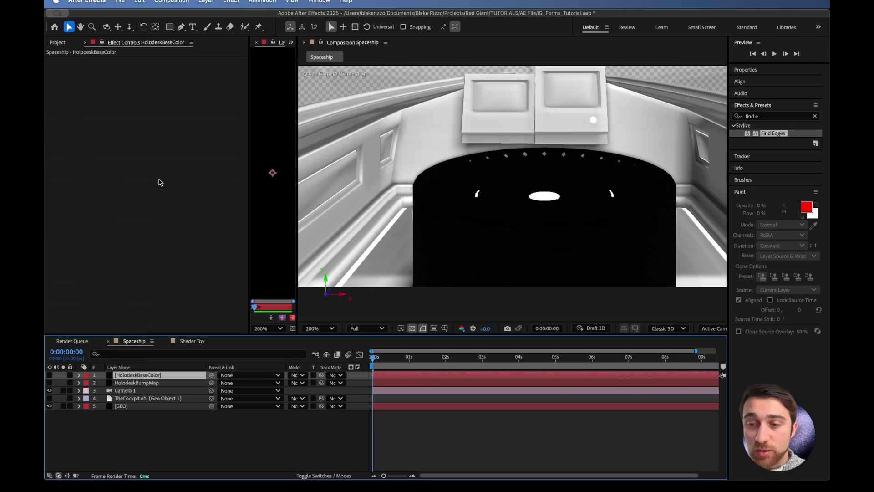
Step: Apply Fractal Noise to HolodeskBaseColor, enlarging its Transform scale and raising its brightness
{"action": "left_click", "coordinate": [772, 116]}
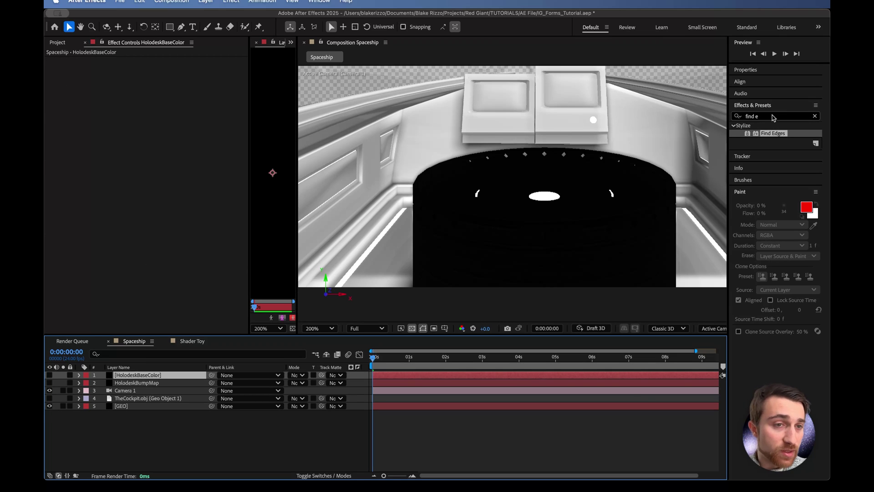
{"action": "key", "text": "ctrl+a"}
{"action": "type", "text": "fractal"}
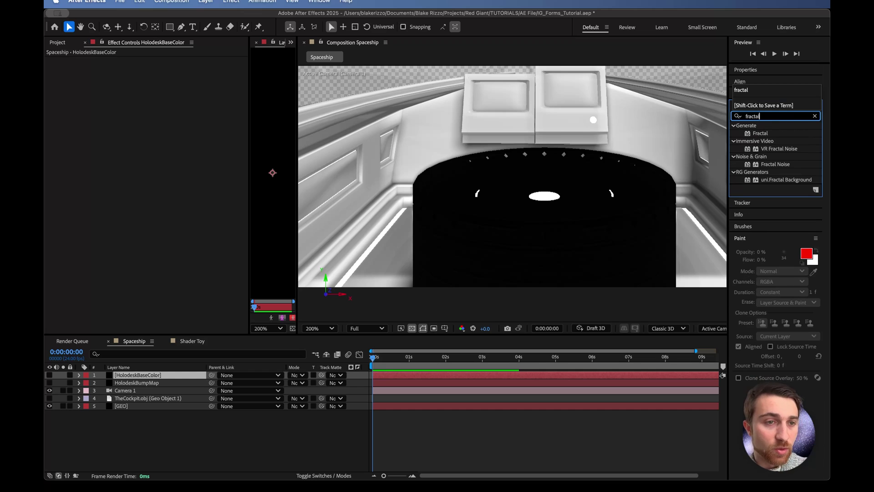
{"action": "left_click_drag", "start_coordinate": [779, 165], "coordinate": [419, 377]}
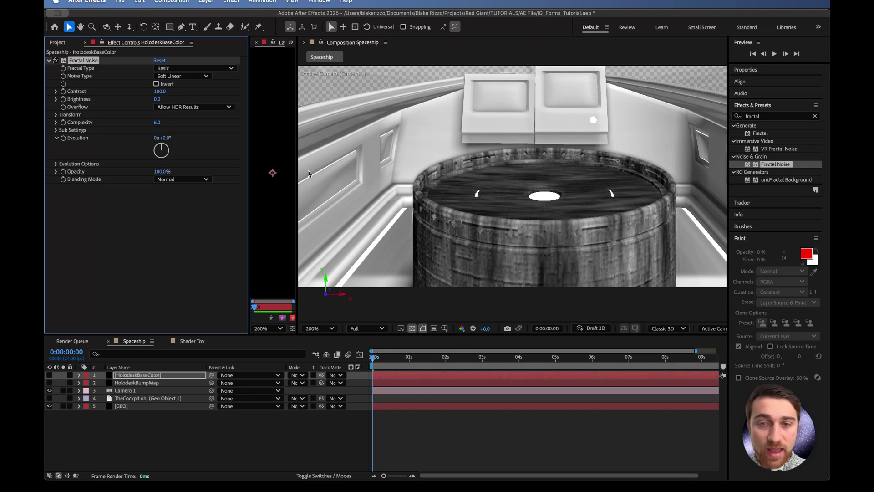
{"action": "left_click", "coordinate": [56, 114]}
{"action": "left_click_drag", "start_coordinate": [159, 139], "coordinate": [198, 137]}
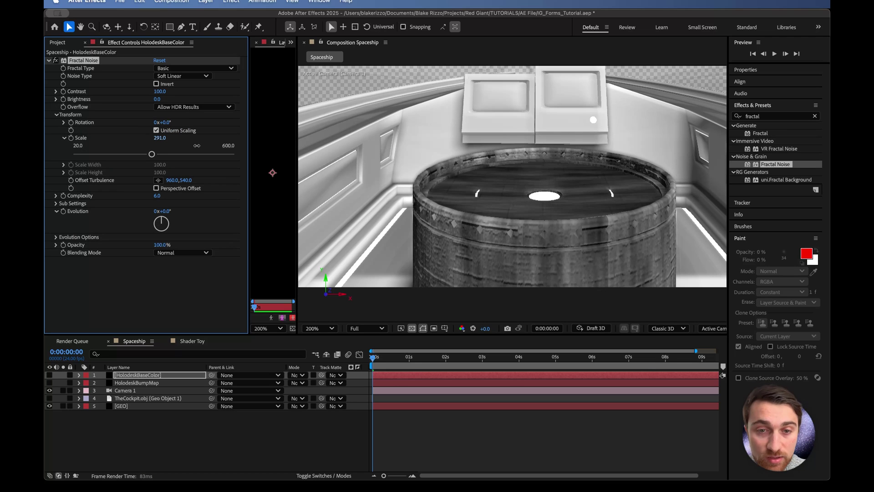
{"action": "left_click_drag", "start_coordinate": [158, 99], "coordinate": [181, 99]}
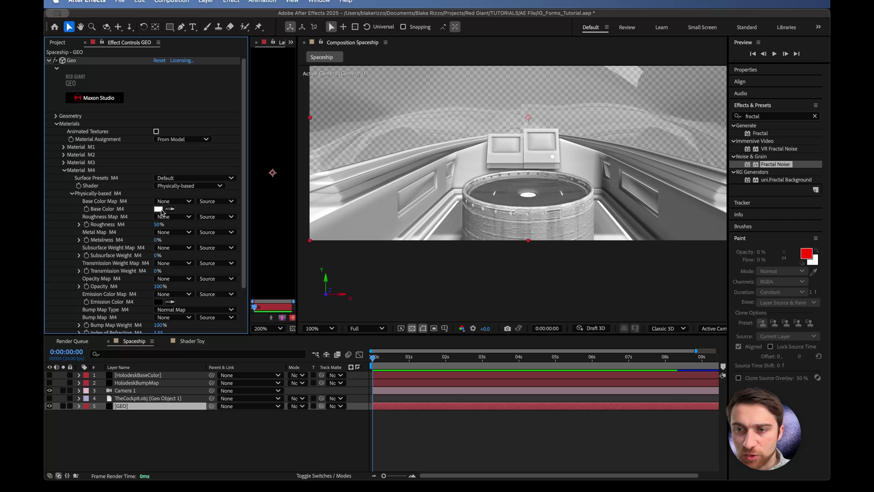
Step: Try red on M4's base colour, revert to white, then set roughness 0% and metalness 100%
{"action": "left_click", "coordinate": [159, 209]}
{"action": "left_click", "coordinate": [448, 197]}
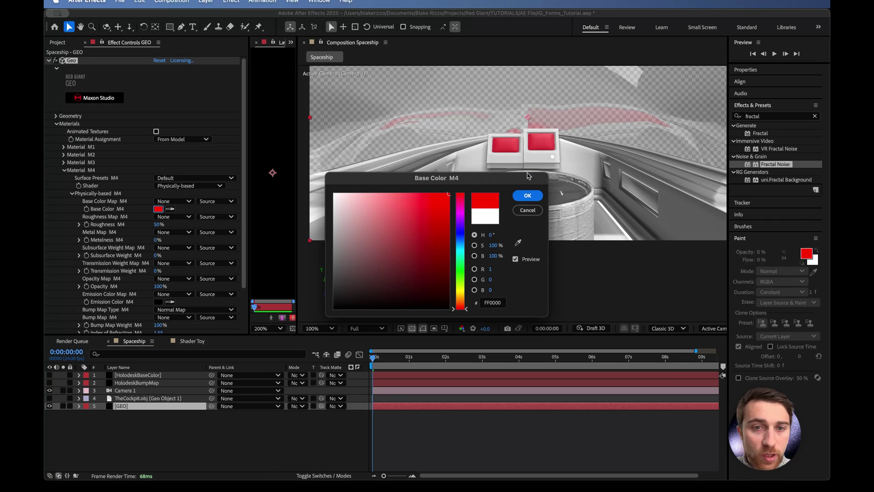
{"action": "left_click", "coordinate": [527, 196]}
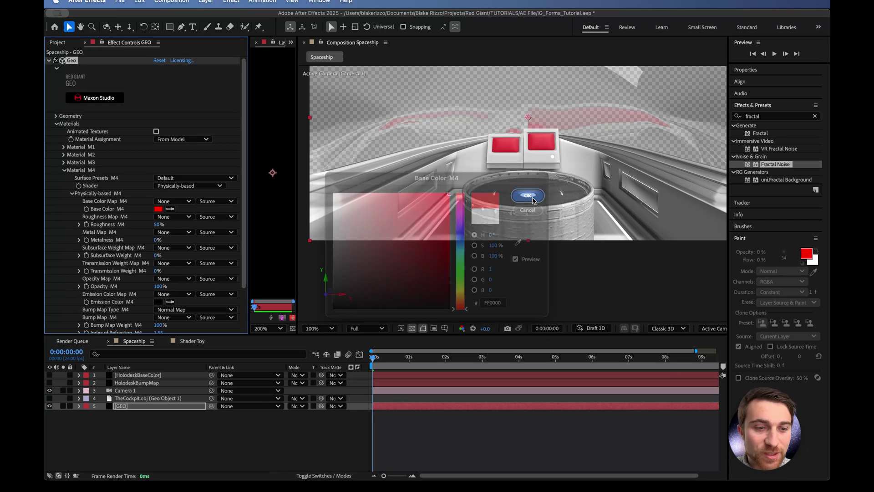
{"action": "left_click", "coordinate": [158, 209]}
{"action": "left_click", "coordinate": [335, 196]}
{"action": "left_click", "coordinate": [528, 195]}
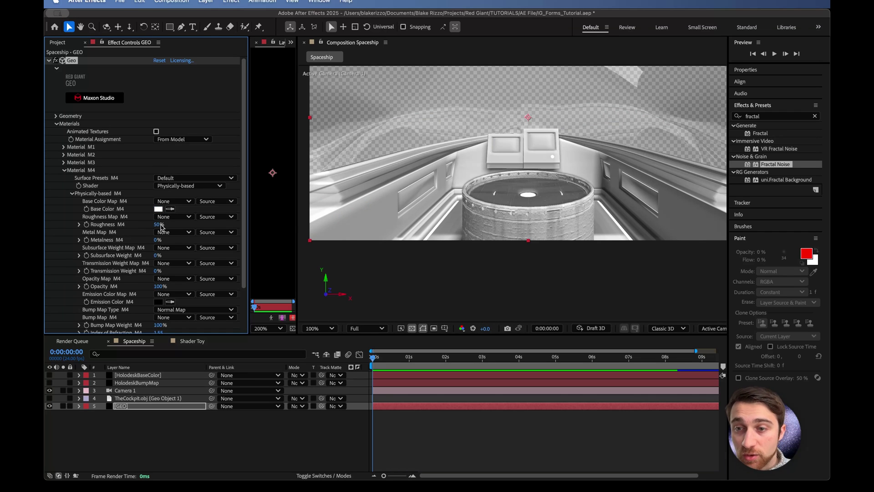
{"action": "left_click_drag", "start_coordinate": [161, 225], "coordinate": [118, 233]}
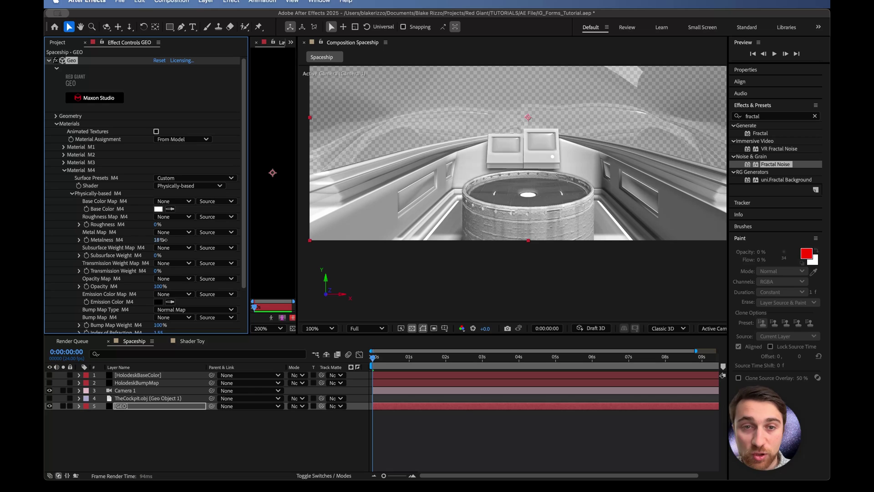
{"action": "left_click_drag", "start_coordinate": [162, 240], "coordinate": [220, 239]}
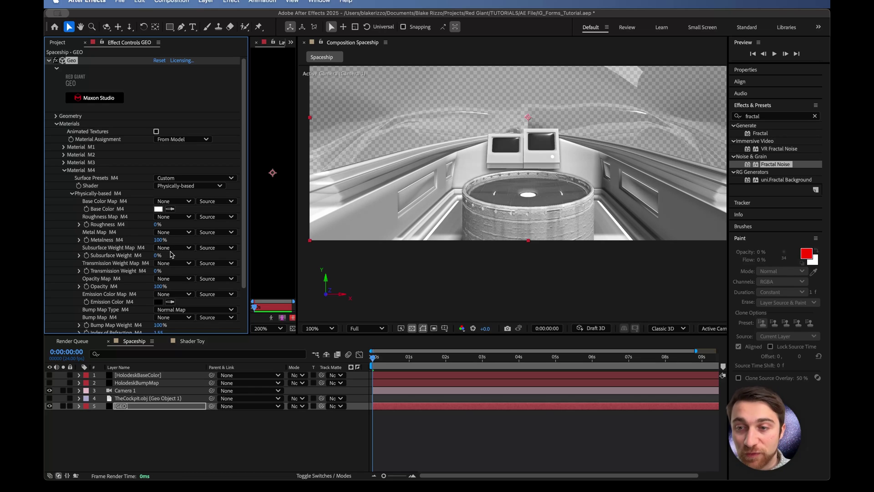
{"action": "scroll", "coordinate": [164, 265], "scroll_direction": "down", "scroll_amount": 1}
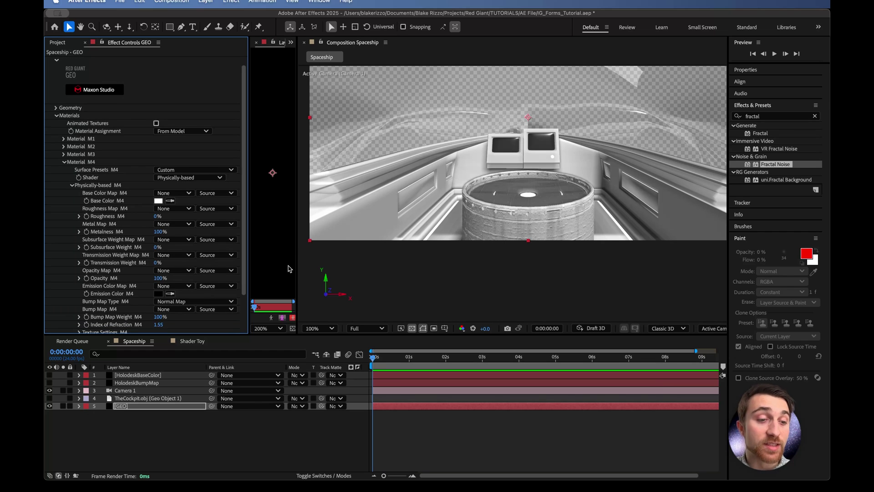
Step: Create a new solid named Screen Elements and move it to the bottom of the stack
{"action": "right_click", "coordinate": [179, 430]}
{"action": "mouse_move", "coordinate": [189, 361]}
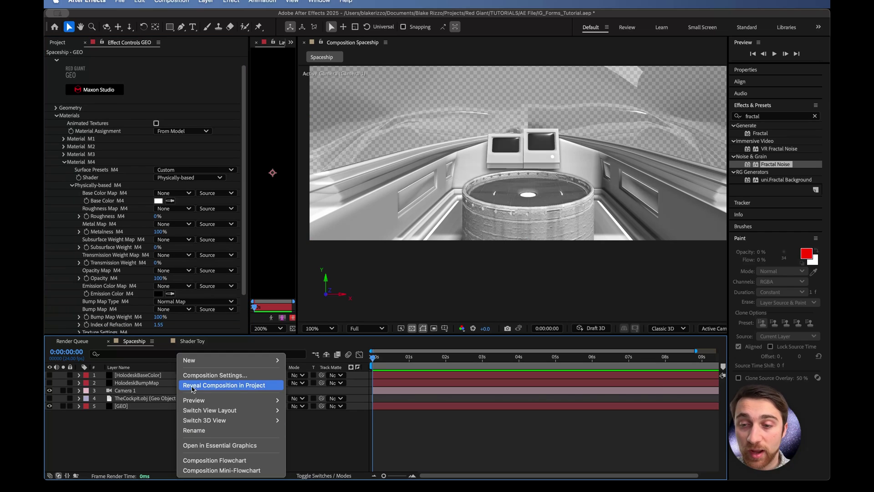
{"action": "left_click", "coordinate": [298, 385]}
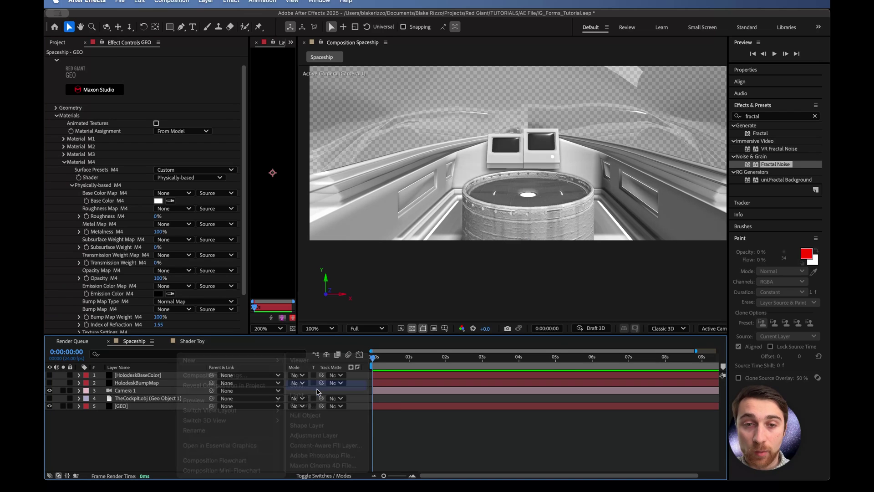
{"action": "type", "text": "Screen Elements"}
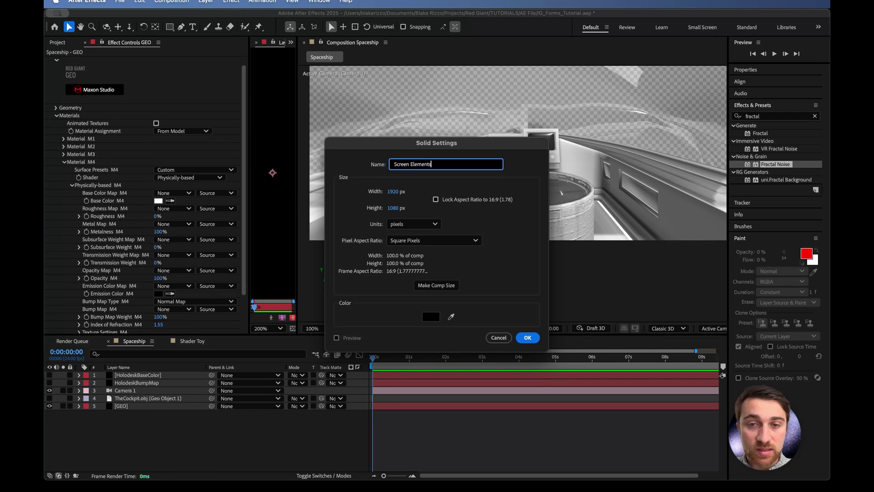
{"action": "key", "text": "Return"}
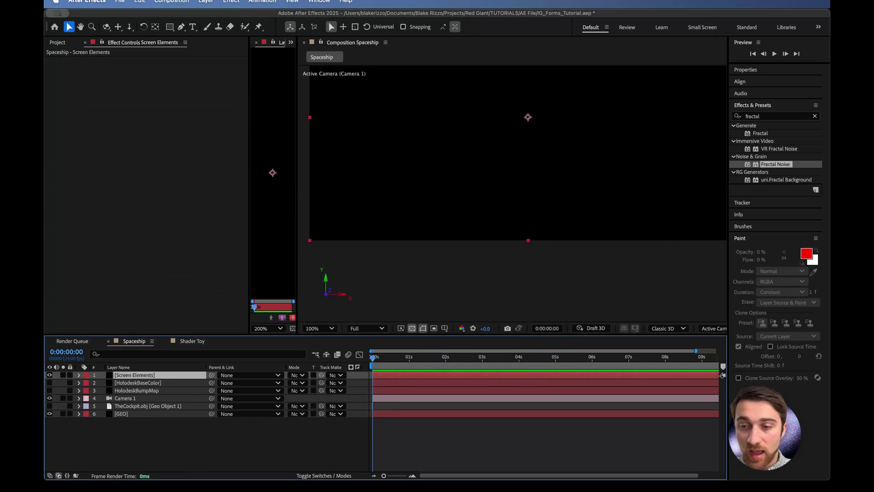
{"action": "left_click_drag", "start_coordinate": [127, 376], "coordinate": [129, 419]}
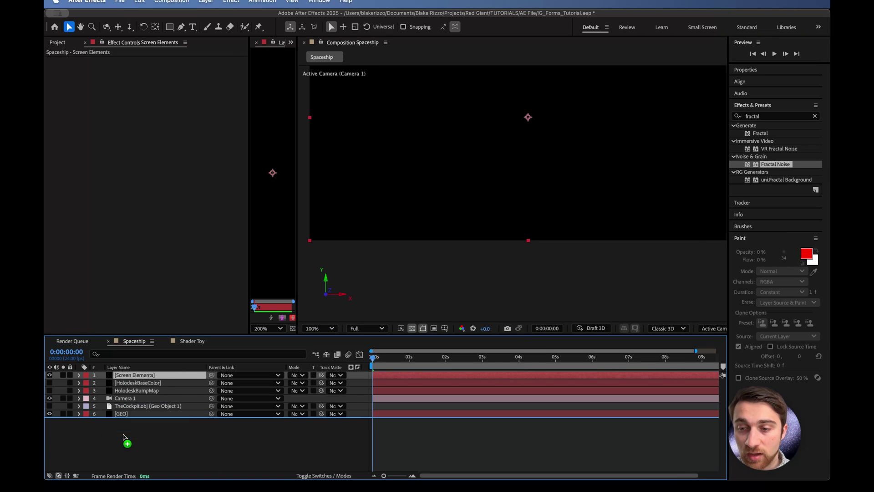
Step: Pre-compose Screen Elements into ScreenElementsComp, moving all attributes into the new composition
{"action": "right_click", "coordinate": [140, 414]}
{"action": "left_click", "coordinate": [157, 415]}
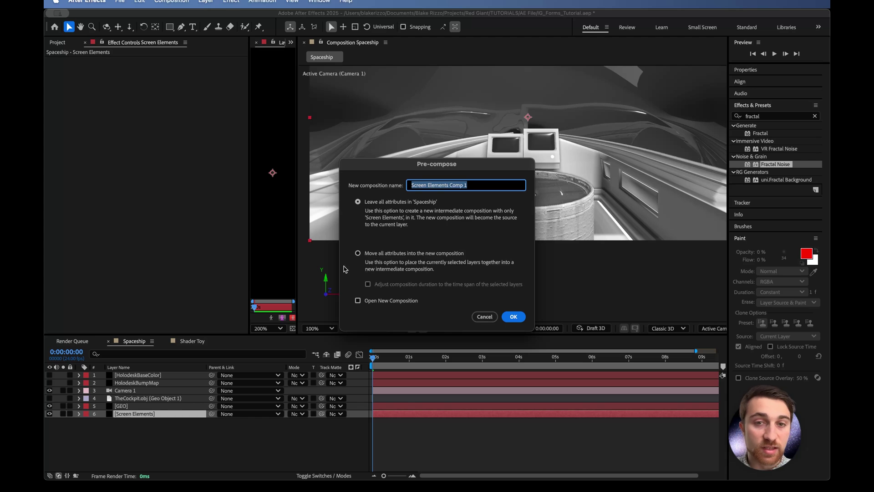
{"action": "type", "text": "ScreenE"}
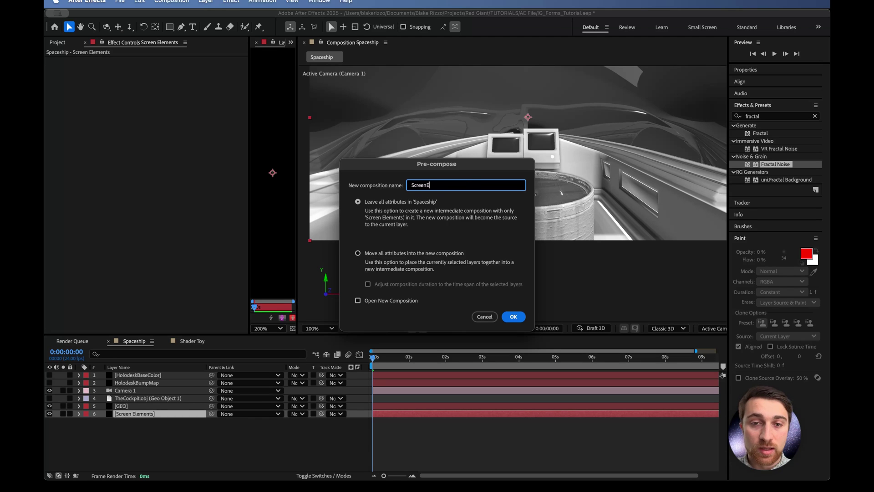
{"action": "type", "text": "p"}
{"action": "left_click", "coordinate": [381, 254]}
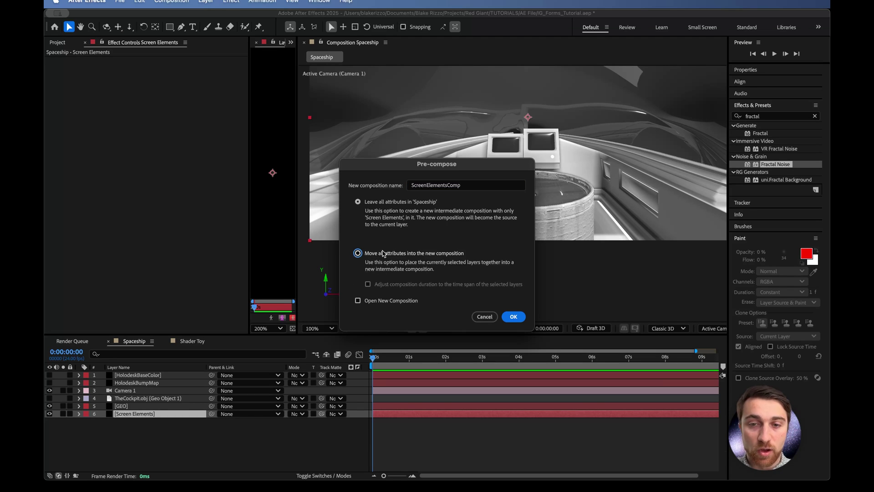
{"action": "left_click", "coordinate": [514, 317]}
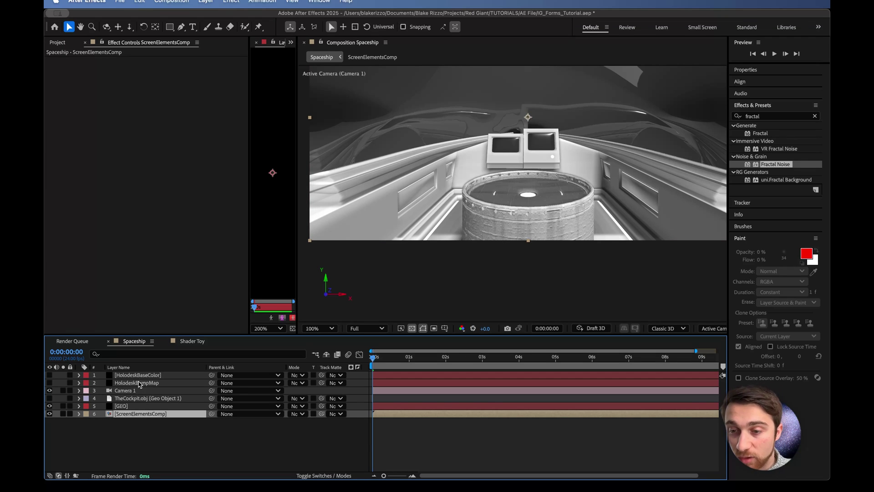
Step: Use ScreenElementsComp as the source layer for an M4 texture map, then open the precomp
{"action": "left_click", "coordinate": [134, 405]}
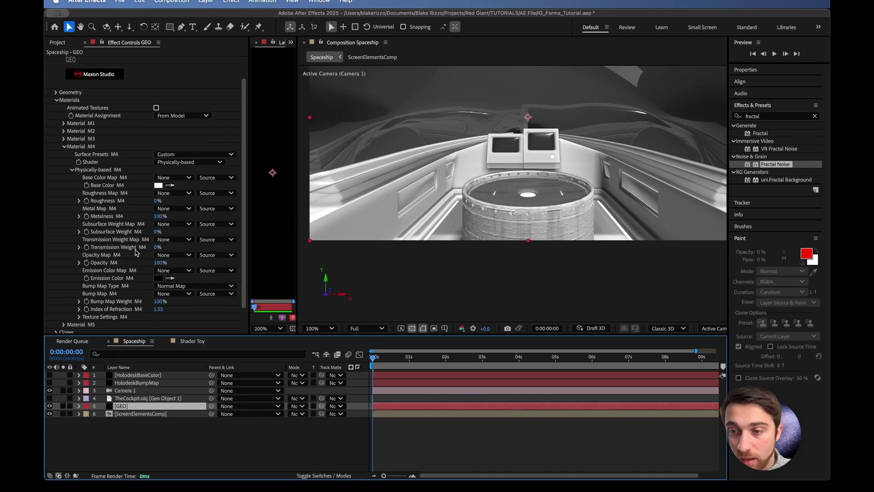
{"action": "left_click", "coordinate": [175, 289]}
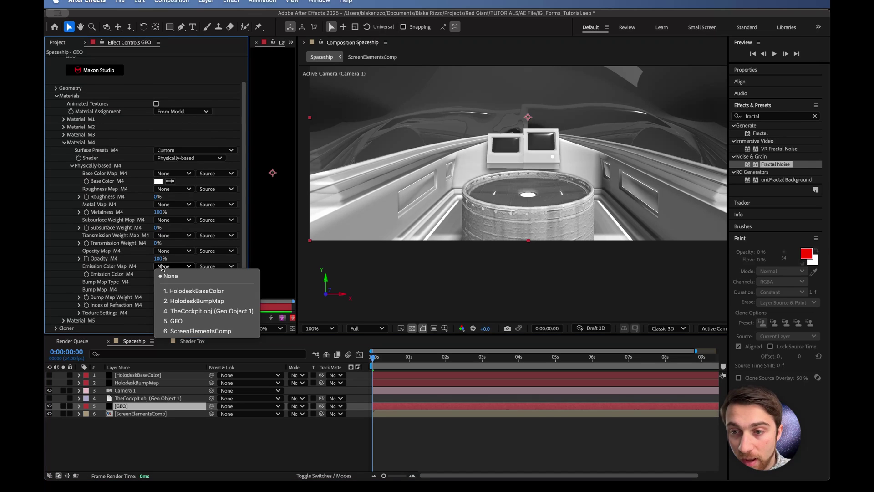
{"action": "left_click", "coordinate": [199, 331]}
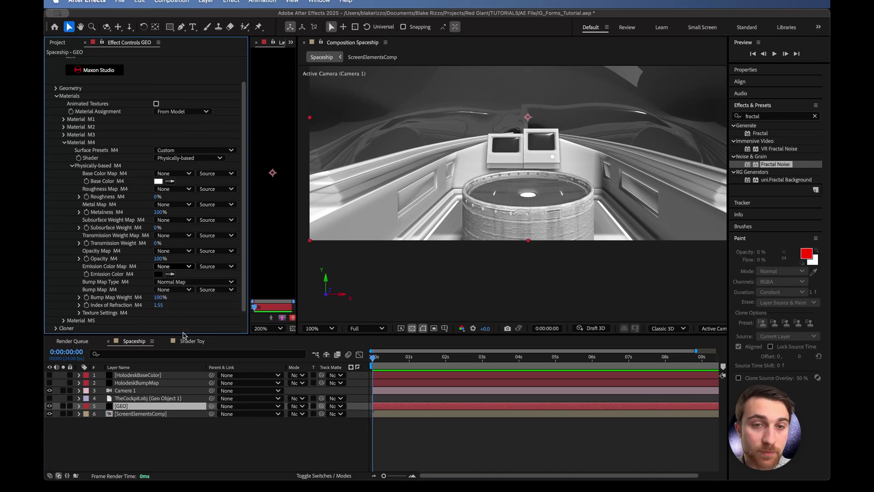
{"action": "left_click", "coordinate": [162, 415]}
{"action": "double_click", "coordinate": [162, 415]}
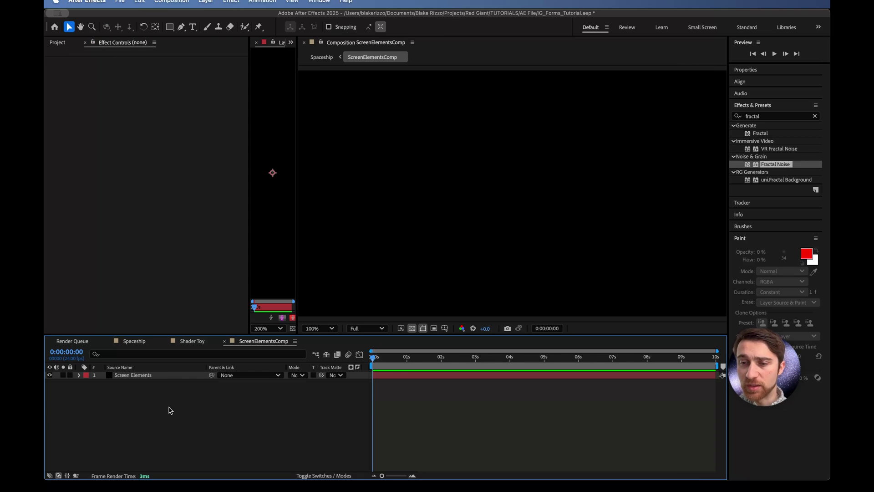
Step: Fit the view, add a placeholder text layer, nudge it left, and return to Spaceship
{"action": "left_click", "coordinate": [321, 328]}
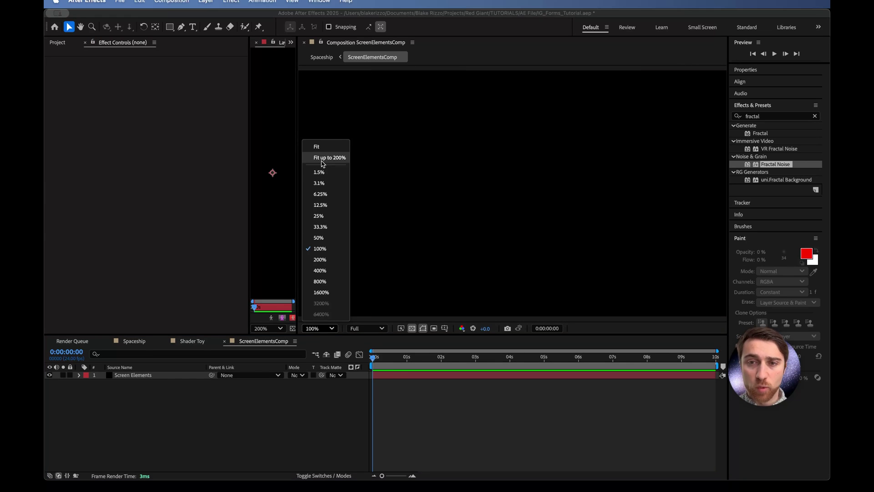
{"action": "left_click", "coordinate": [328, 146]}
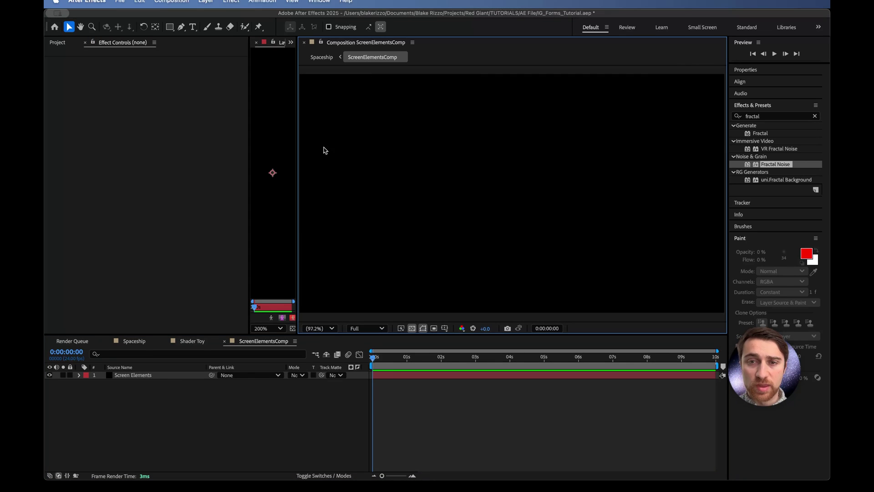
{"action": "left_click", "coordinate": [193, 26]}
{"action": "left_click", "coordinate": [396, 201]}
{"action": "type", "text": "asdfasdfasdfasdf"}
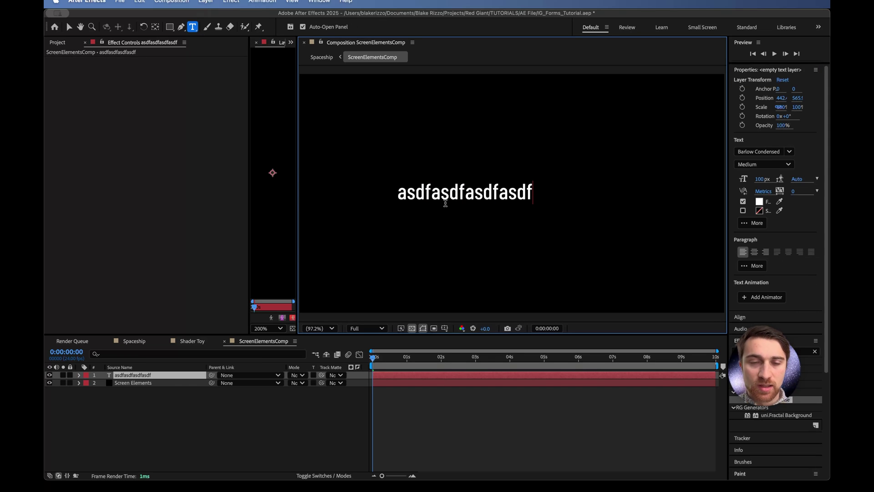
{"action": "type", "text": "asdfasdfasdfasdf"}
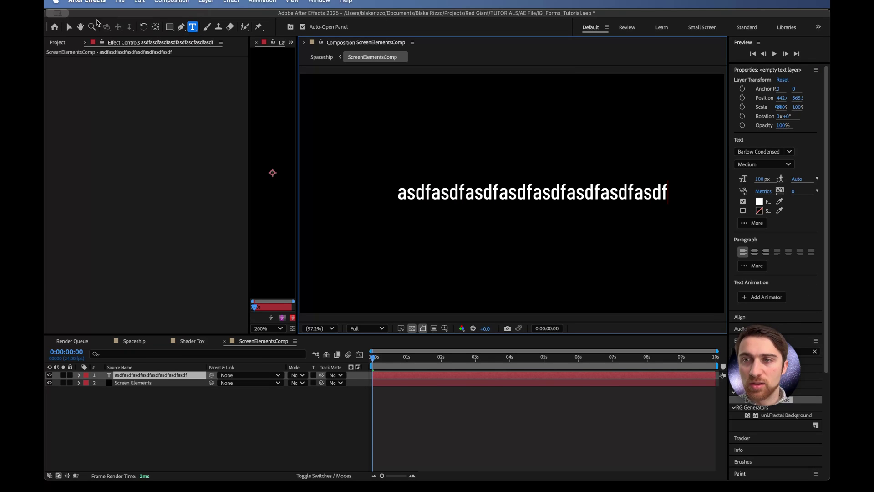
{"action": "left_click", "coordinate": [69, 27]}
{"action": "left_click_drag", "start_coordinate": [533, 192], "coordinate": [482, 198]}
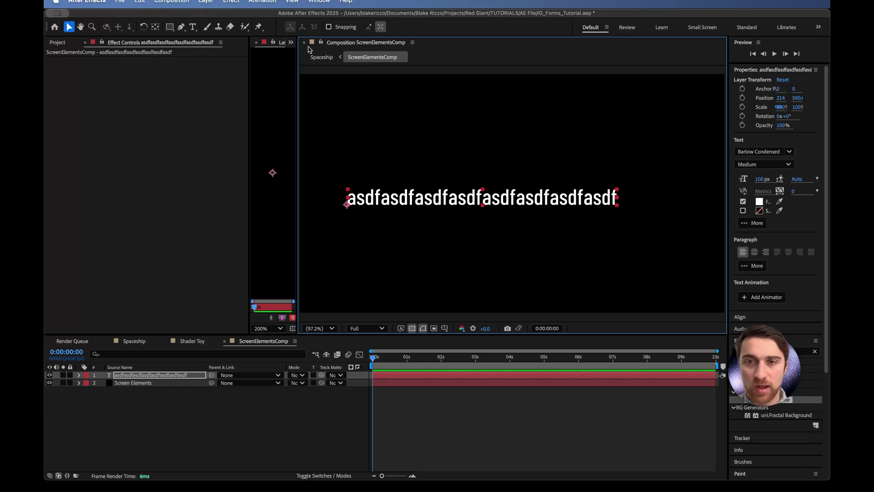
{"action": "left_click", "coordinate": [321, 57]}
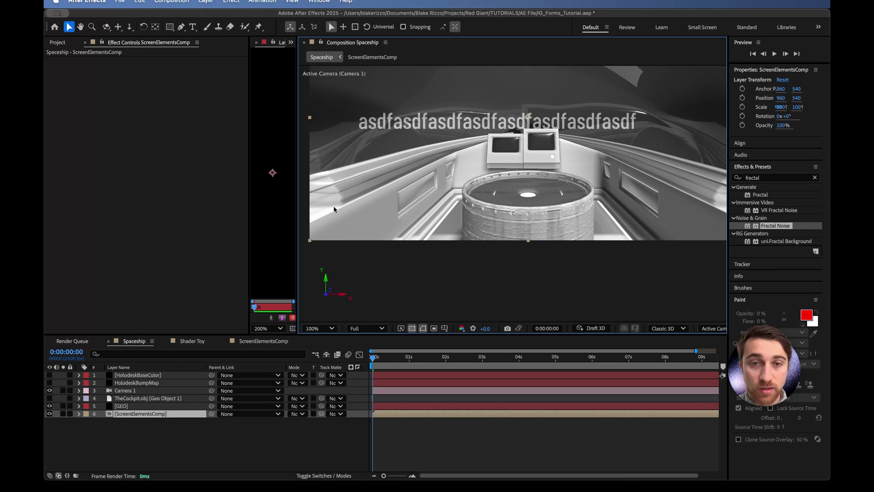
Step: Hide the ScreenElementsComp layer and enable Material M4's Emission Color Map on GEO
{"action": "left_click", "coordinate": [49, 414]}
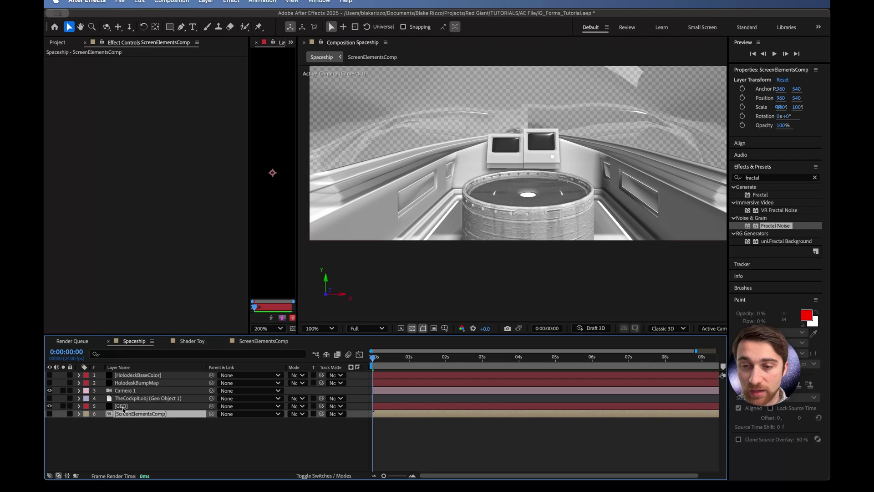
{"action": "left_click", "coordinate": [142, 406]}
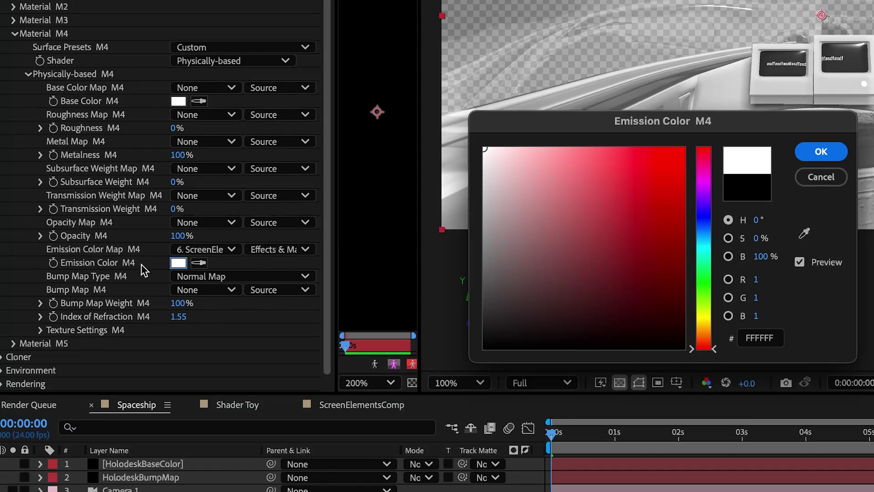
{"action": "left_click", "coordinate": [821, 151]}
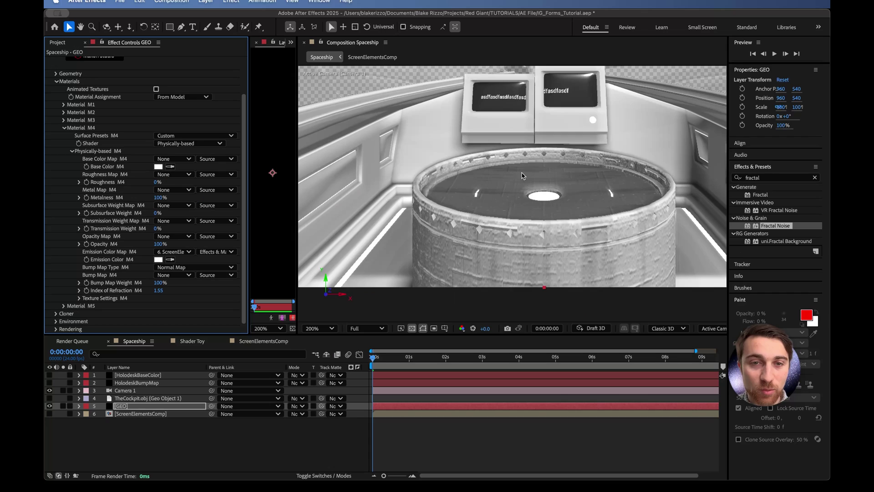
Step: Switch back and forth between ScreenElementsComp and Spaceship to check the text on the monitors
{"action": "double_click", "coordinate": [140, 414]}
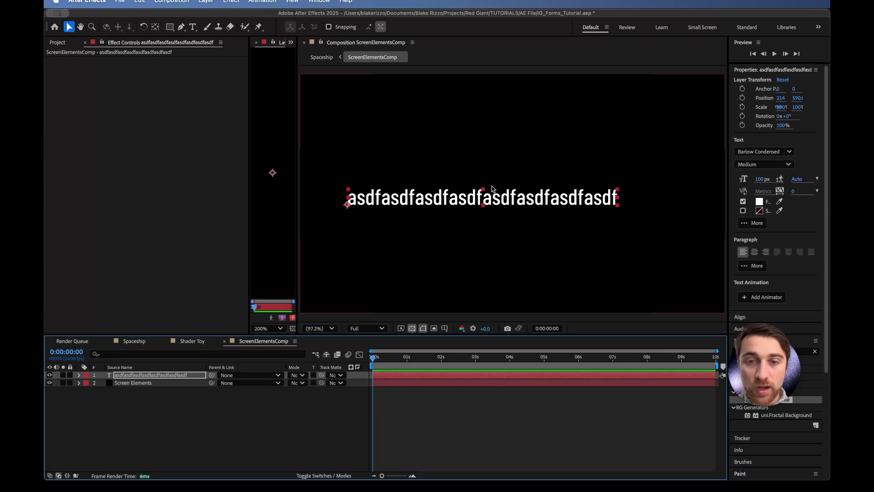
{"action": "key", "text": "period"}
{"action": "key", "text": "comma"}
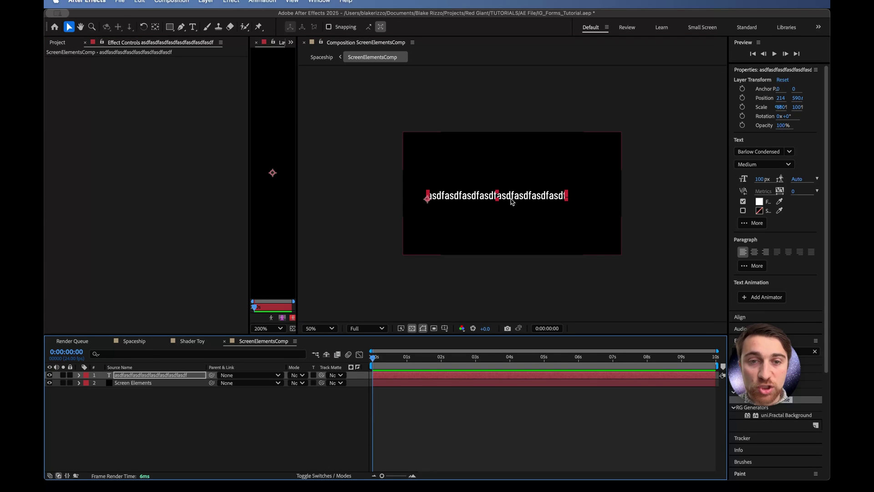
{"action": "left_click", "coordinate": [322, 57]}
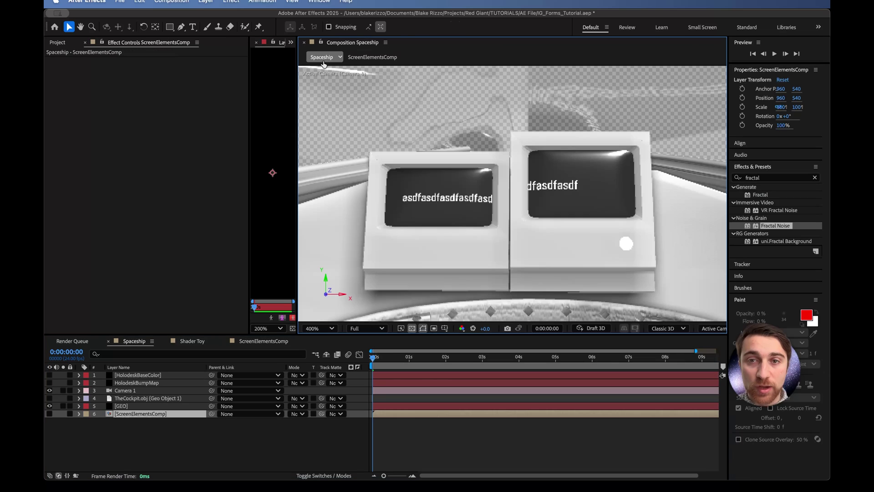
{"action": "left_click", "coordinate": [372, 57]}
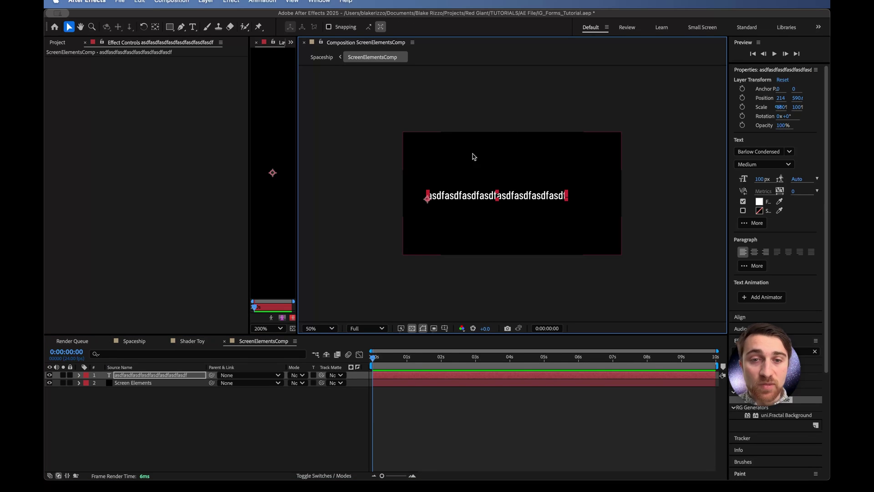
{"action": "key", "text": "shift+Escape"}
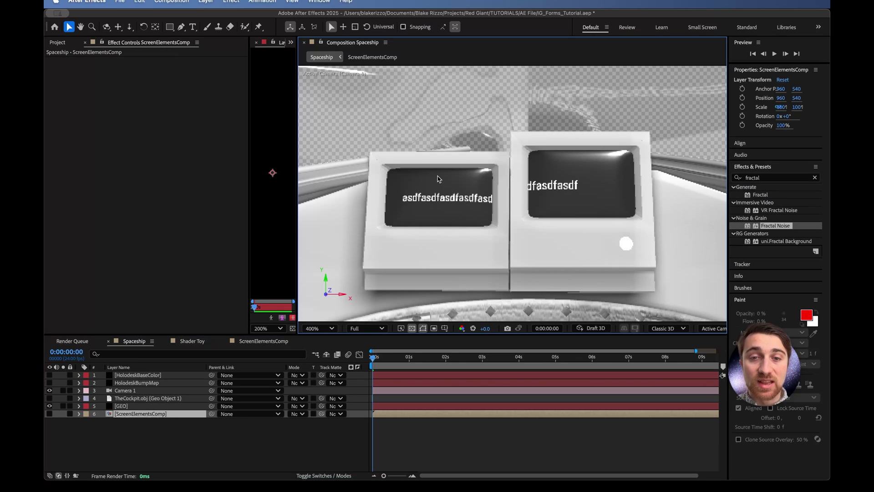
{"action": "left_click", "coordinate": [373, 57]}
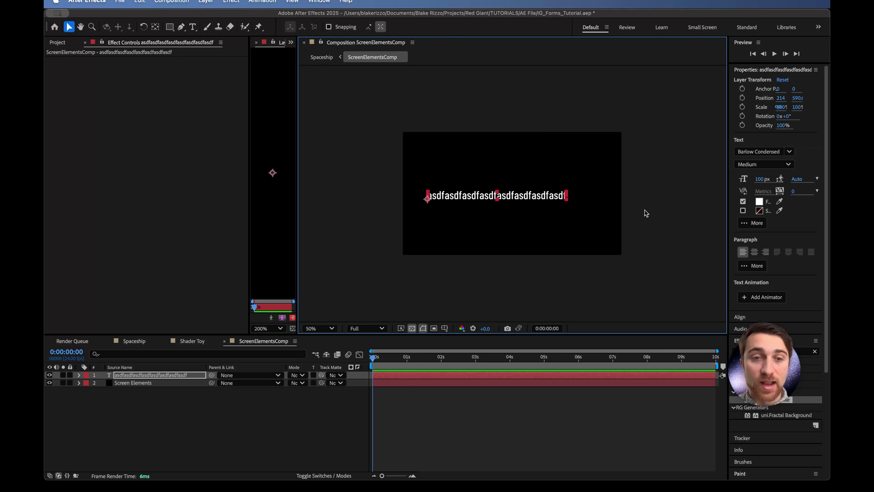
{"action": "left_click", "coordinate": [321, 56]}
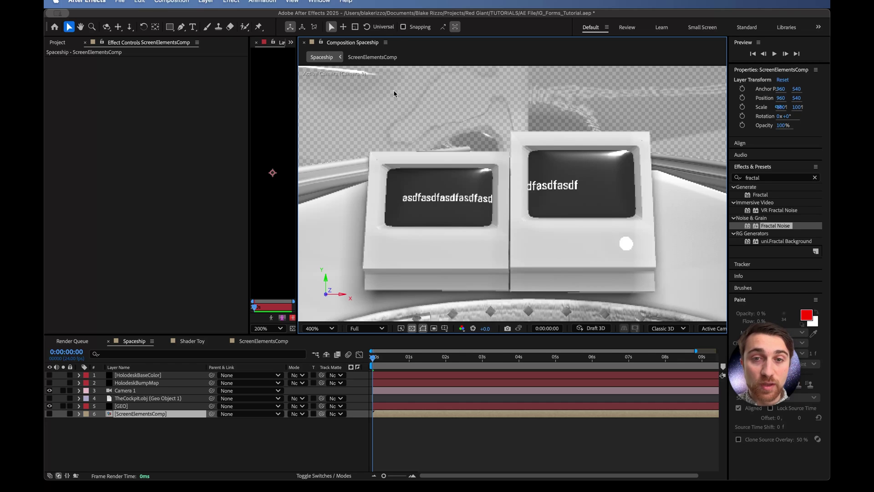
{"action": "left_click", "coordinate": [372, 57]}
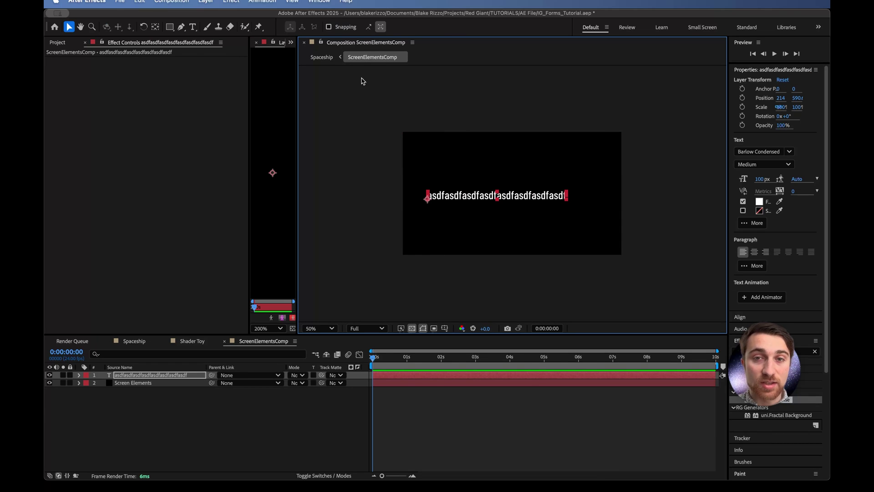
{"action": "left_click", "coordinate": [322, 57]}
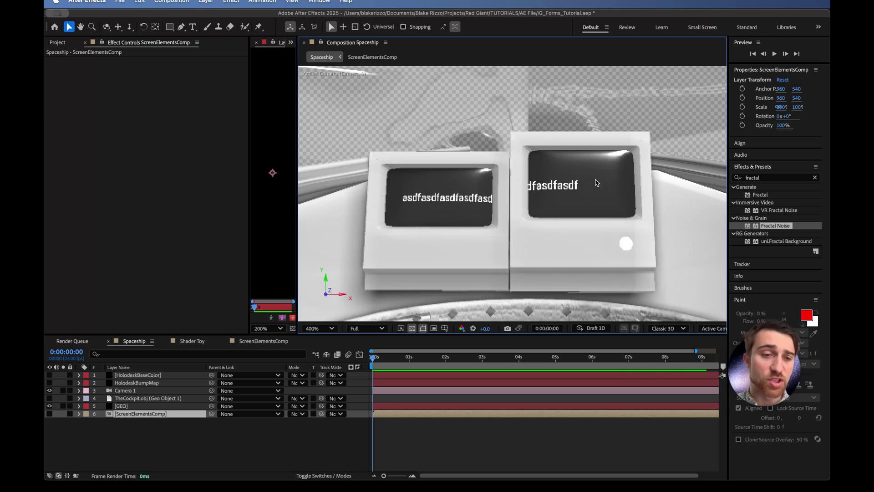
{"action": "double_click", "coordinate": [598, 188]}
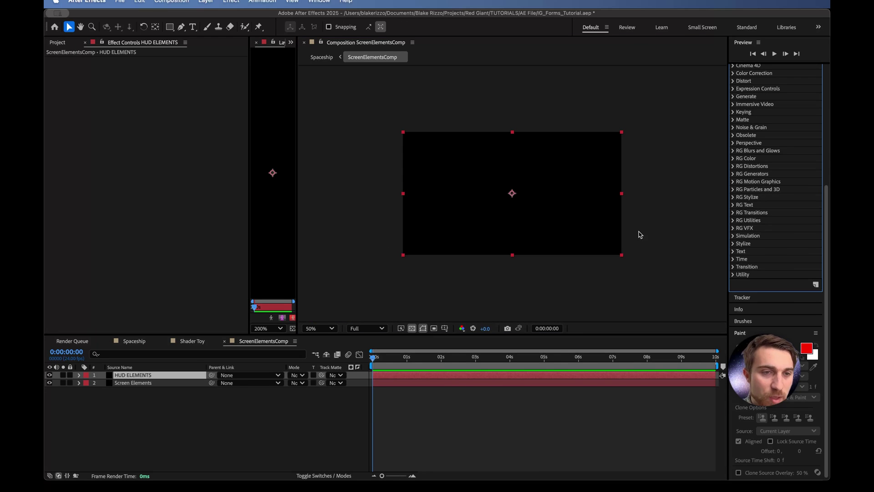
Step: Drag uni.HUD Components from RG Motion Graphics onto the HUD ELEMENTS layer
{"action": "left_click", "coordinate": [735, 182]}
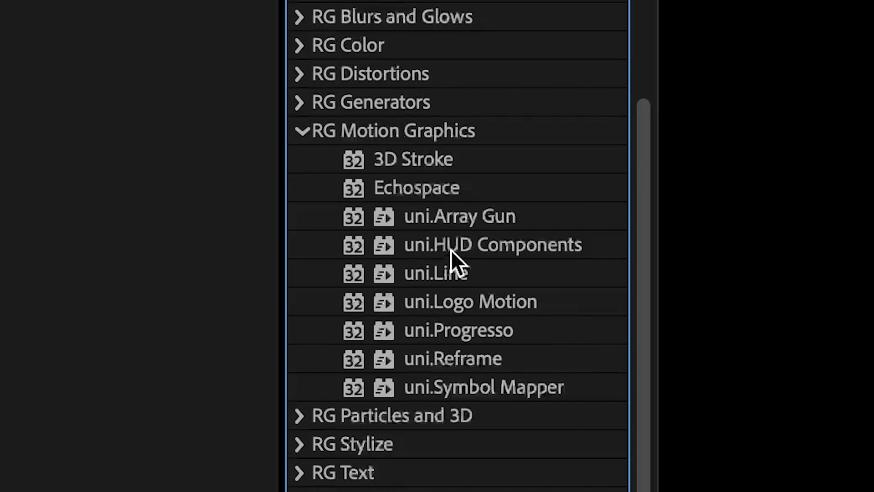
{"action": "left_click", "coordinate": [459, 247]}
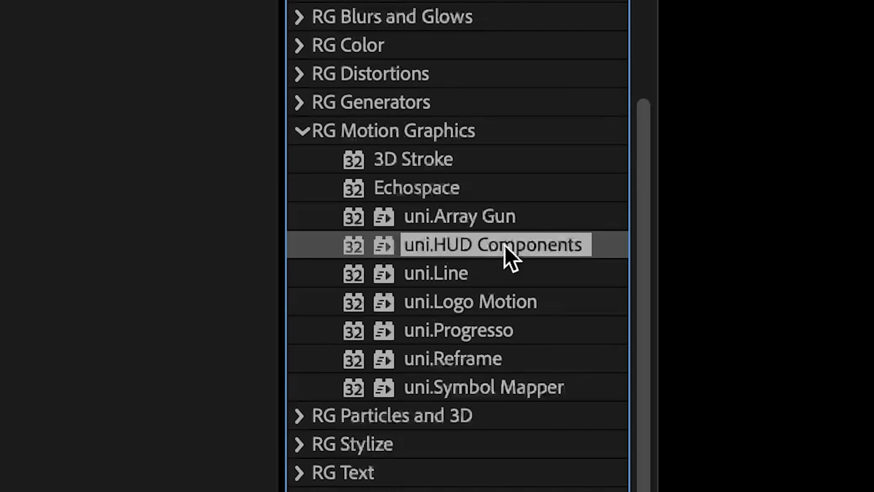
{"action": "left_click_drag", "start_coordinate": [518, 241], "coordinate": [528, 380]}
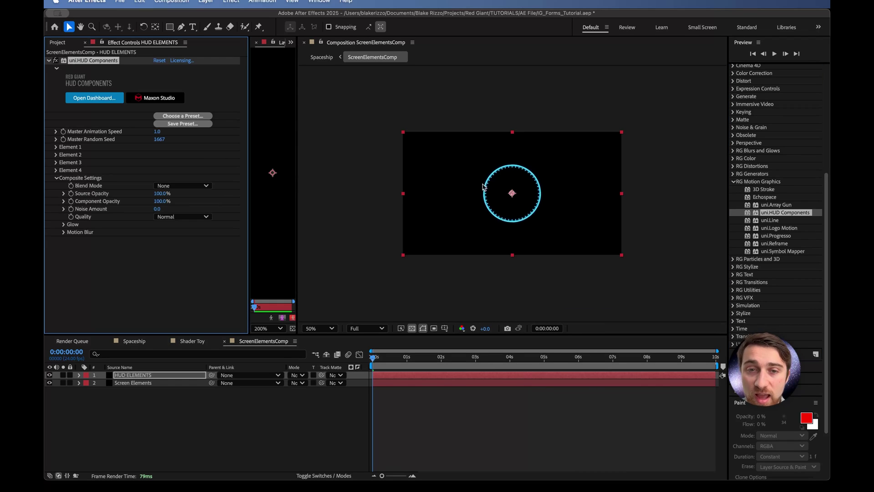
{"action": "left_click", "coordinate": [187, 117]}
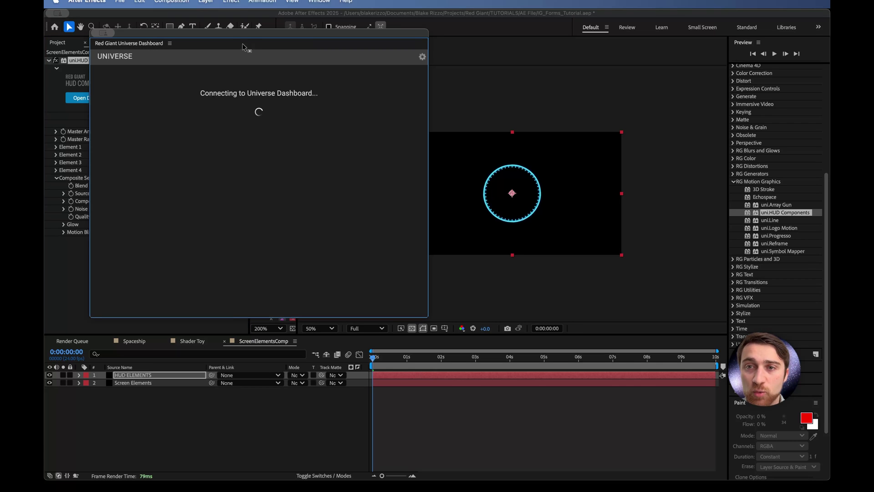
{"action": "left_click_drag", "start_coordinate": [246, 37], "coordinate": [350, 44]}
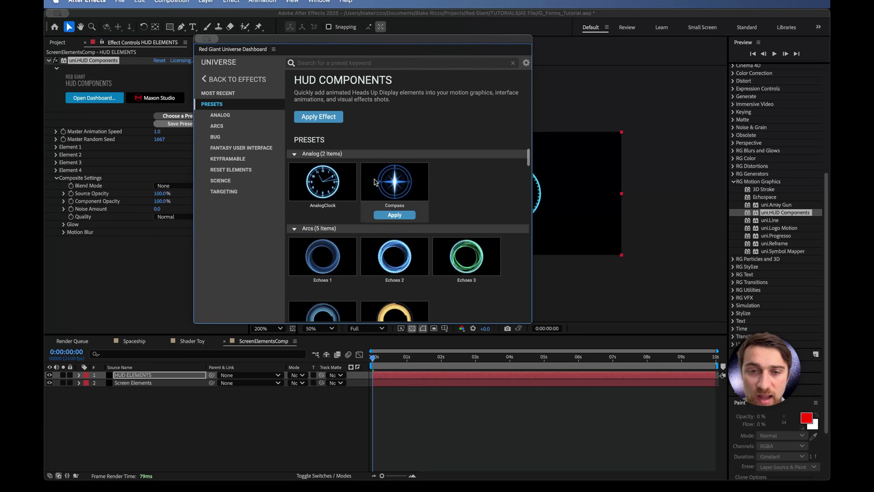
{"action": "scroll", "coordinate": [410, 226], "scroll_direction": "down", "scroll_amount": 3}
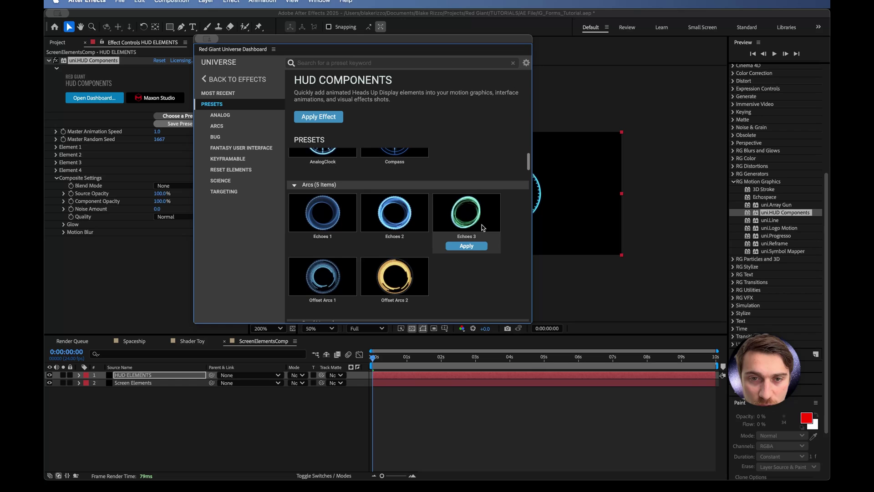
{"action": "scroll", "coordinate": [483, 226], "scroll_direction": "down", "scroll_amount": 3}
{"action": "scroll", "coordinate": [483, 226], "scroll_direction": "down", "scroll_amount": 3}
{"action": "scroll", "coordinate": [482, 226], "scroll_direction": "down", "scroll_amount": 2}
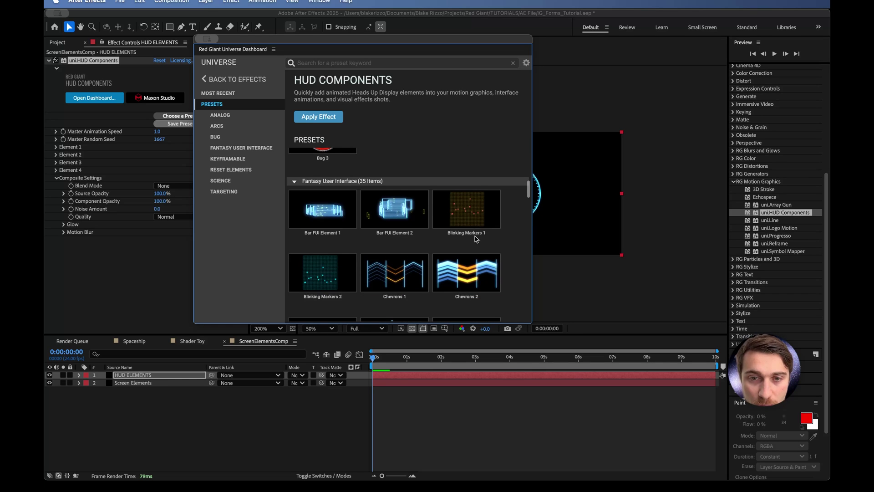
{"action": "scroll", "coordinate": [338, 287], "scroll_direction": "down", "scroll_amount": 3}
{"action": "scroll", "coordinate": [338, 287], "scroll_direction": "down", "scroll_amount": 3}
{"action": "scroll", "coordinate": [339, 287], "scroll_direction": "down", "scroll_amount": 3}
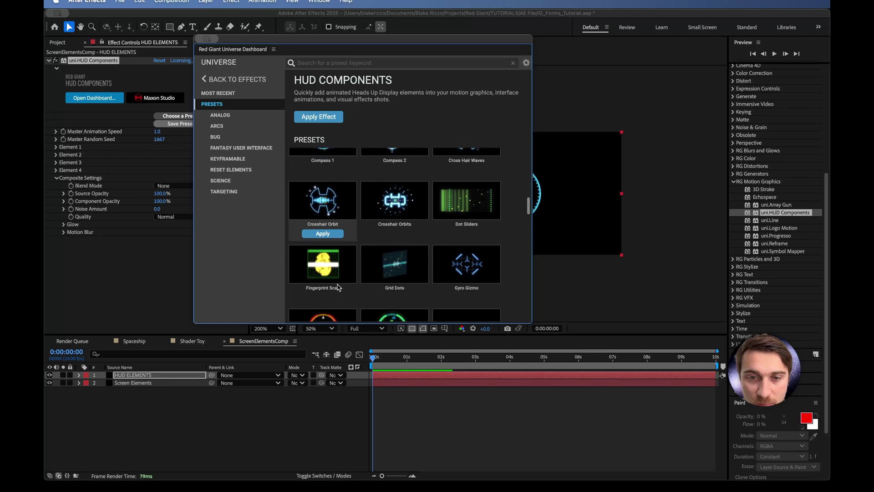
{"action": "scroll", "coordinate": [339, 287], "scroll_direction": "down", "scroll_amount": 3}
{"action": "scroll", "coordinate": [338, 287], "scroll_direction": "down", "scroll_amount": 3}
{"action": "scroll", "coordinate": [338, 287], "scroll_direction": "down", "scroll_amount": 3}
{"action": "scroll", "coordinate": [338, 287], "scroll_direction": "down", "scroll_amount": 3}
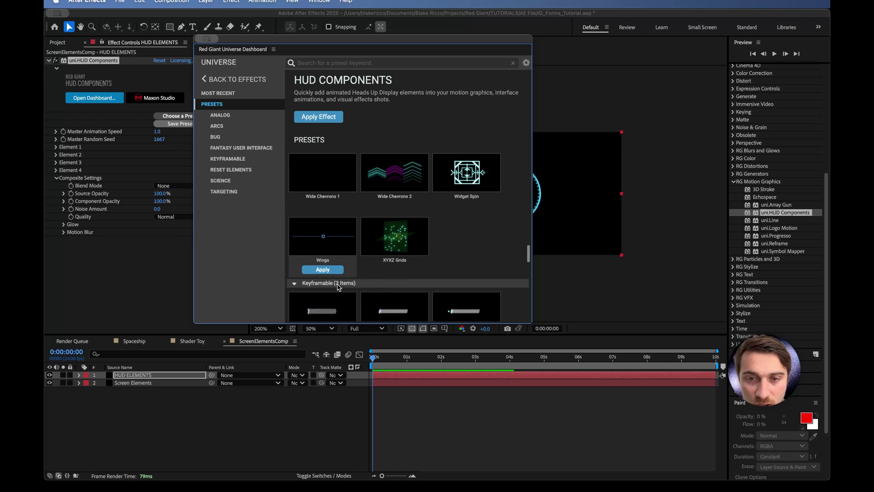
{"action": "scroll", "coordinate": [338, 288], "scroll_direction": "down", "scroll_amount": 3}
{"action": "scroll", "coordinate": [338, 287], "scroll_direction": "up", "scroll_amount": 2}
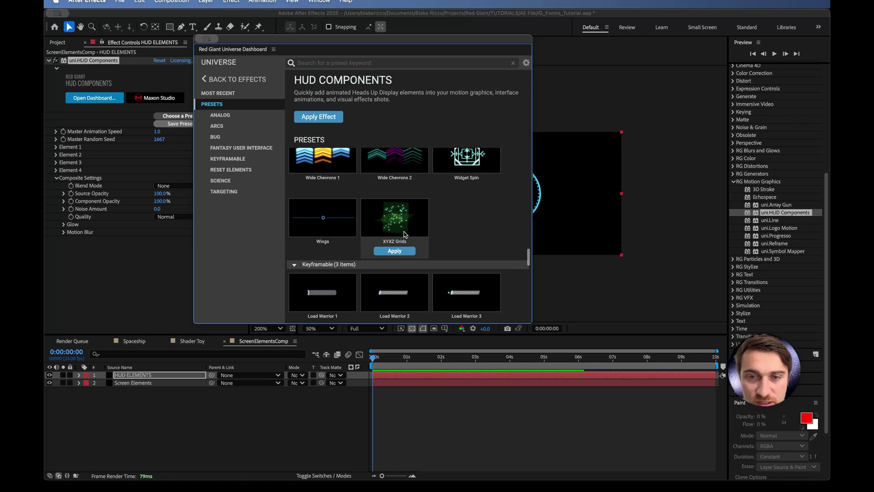
Step: Apply the XYXZ Grids preset from the Universe Dashboard preset library
{"action": "left_click", "coordinate": [395, 251]}
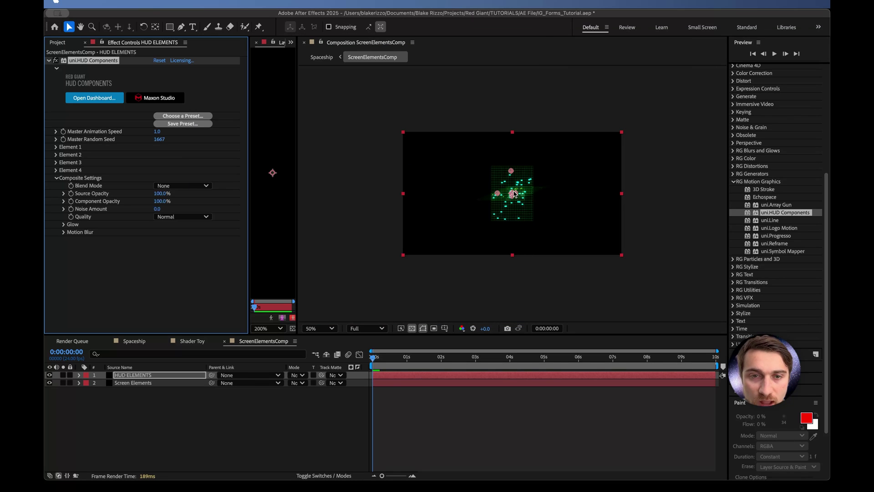
Step: Lower Element 1's Position X, increase its Uniform Scale, and go back to Spaceship
{"action": "left_click", "coordinate": [513, 191]}
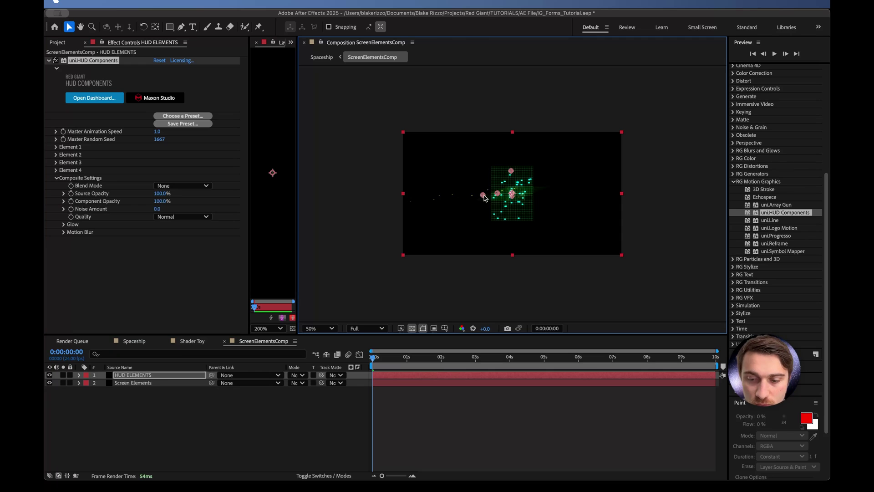
{"action": "left_click", "coordinate": [56, 147]}
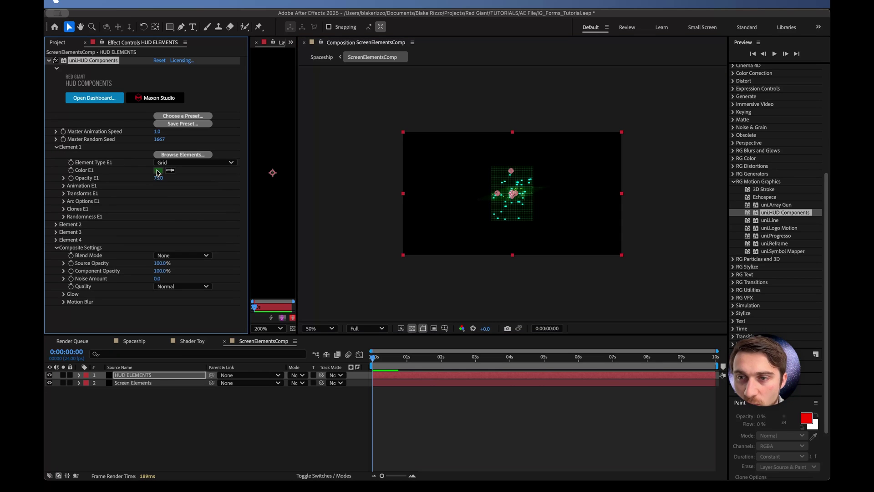
{"action": "left_click", "coordinate": [62, 194]}
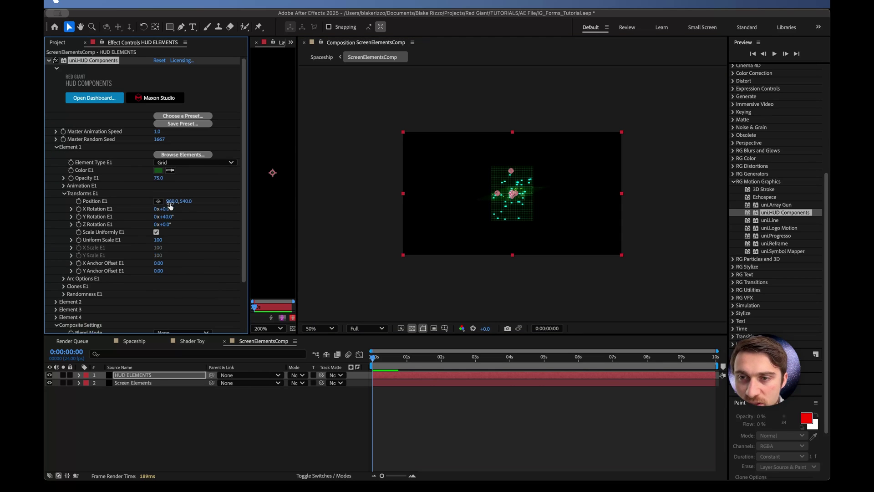
{"action": "left_click_drag", "start_coordinate": [173, 201], "coordinate": [161, 201]}
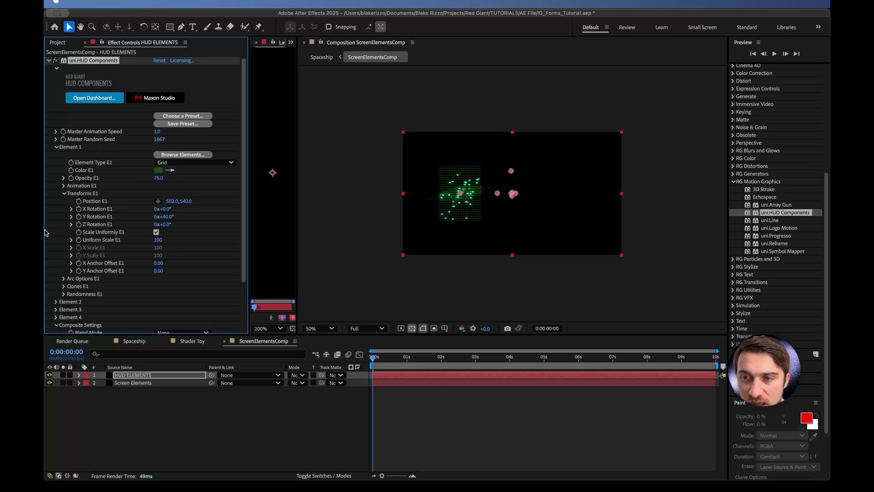
{"action": "left_click_drag", "start_coordinate": [162, 239], "coordinate": [209, 246]}
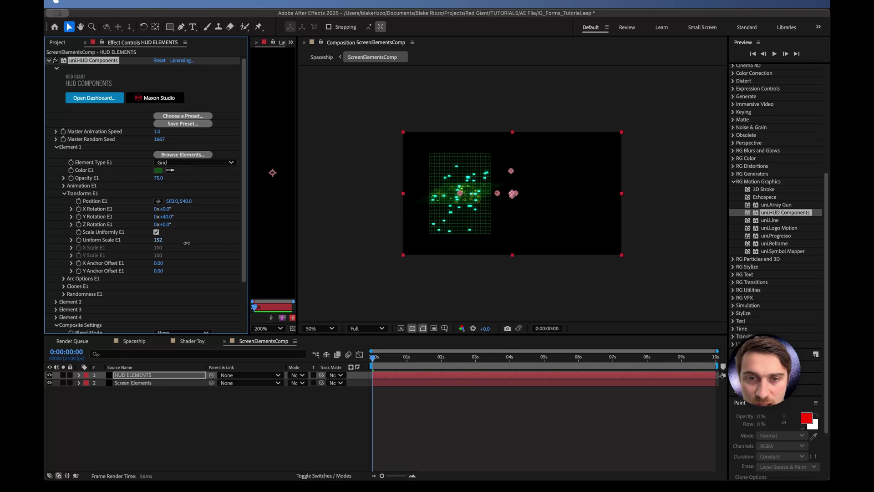
{"action": "left_click", "coordinate": [321, 57]}
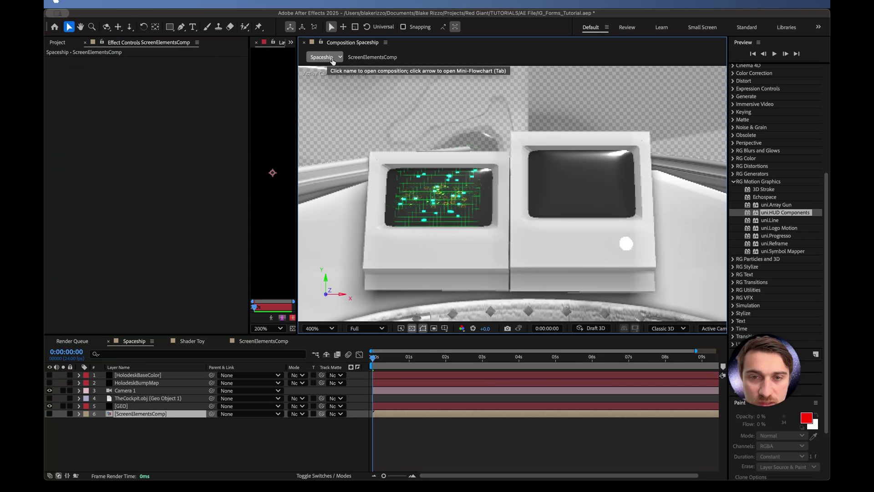
Step: Enable Geo's Animated Textures option and preview the HUD animating on the cockpit screen
{"action": "key", "text": "space"}
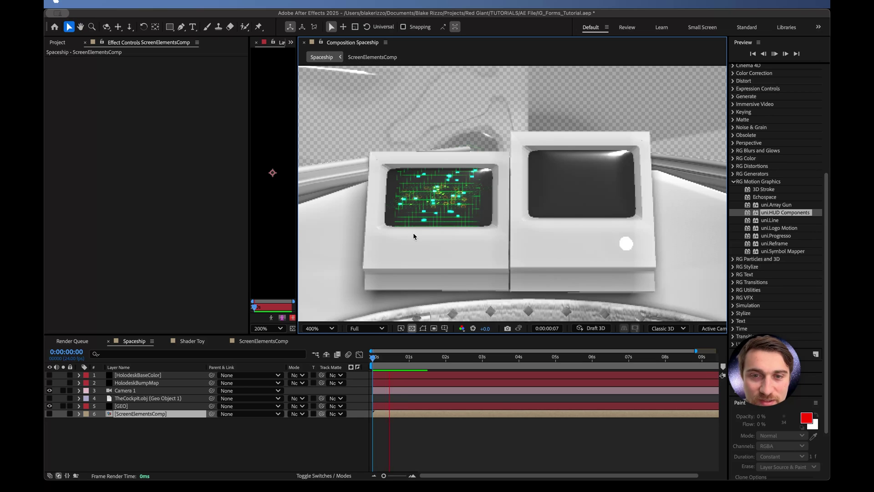
{"action": "left_click_drag", "start_coordinate": [401, 357], "coordinate": [369, 358]}
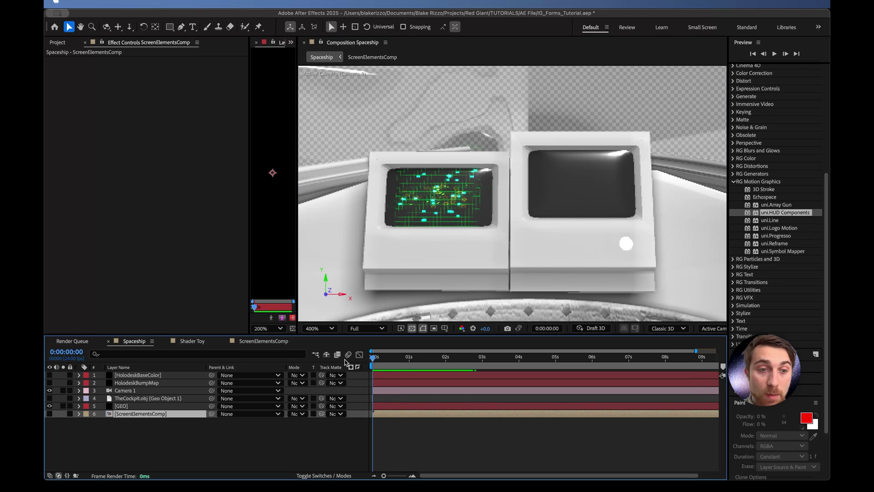
{"action": "left_click", "coordinate": [121, 406]}
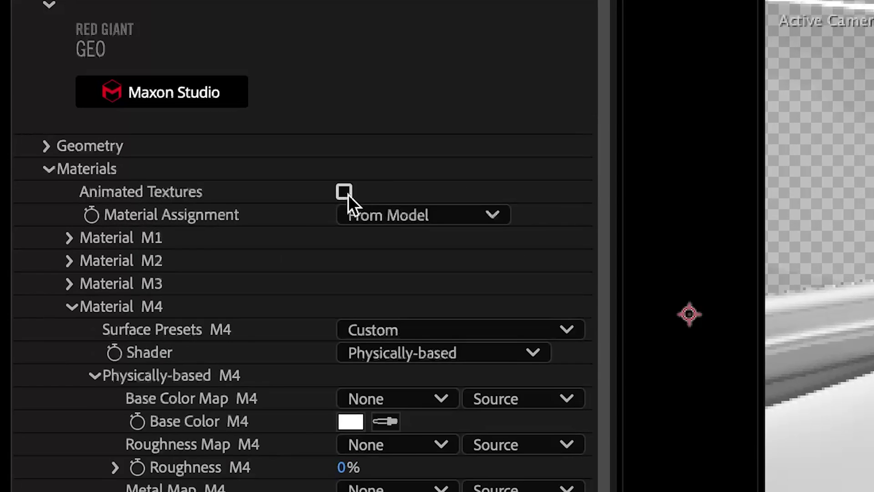
{"action": "left_click", "coordinate": [156, 131]}
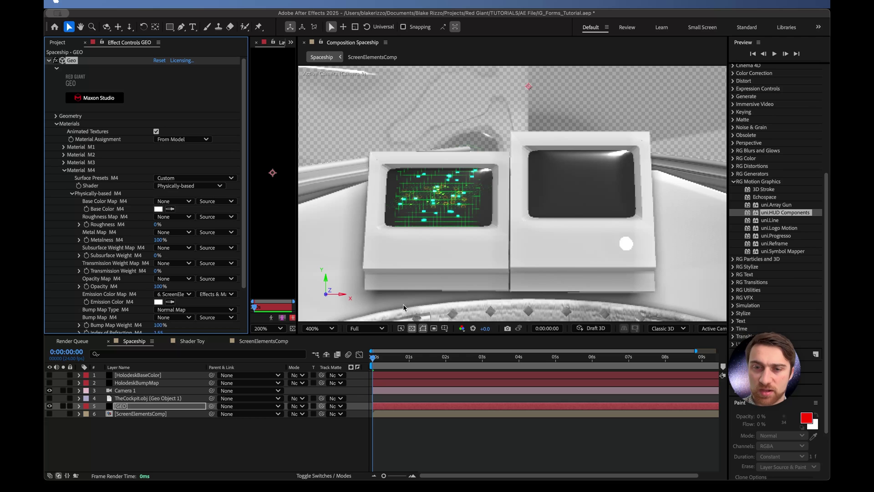
{"action": "key", "text": "space"}
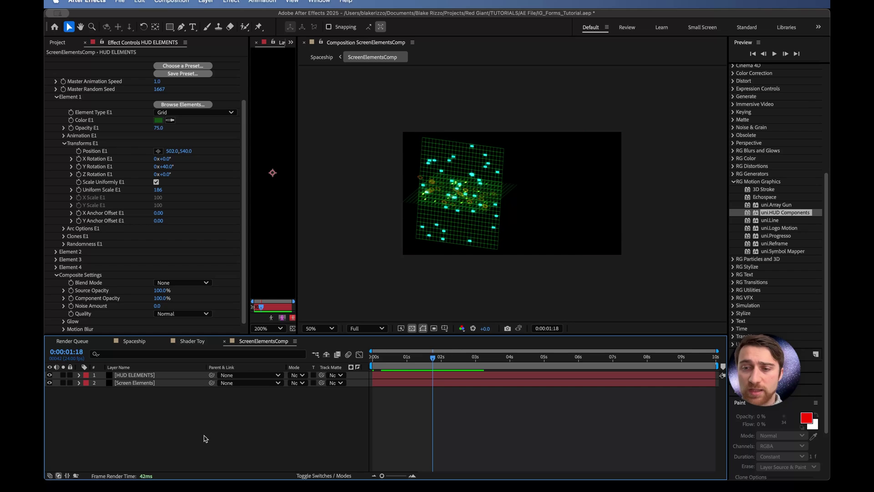
Step: Create a HUD ELEMENTS 2 solid with uni.HUD Components using the Grid Dots preset
{"action": "right_click", "coordinate": [203, 405]}
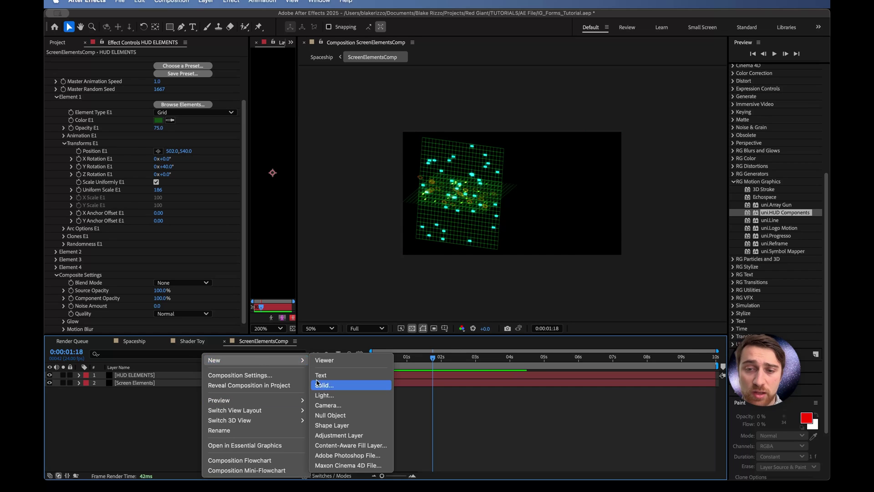
{"action": "left_click", "coordinate": [331, 383]}
{"action": "type", "text": "HUD ELEMENTS 2"}
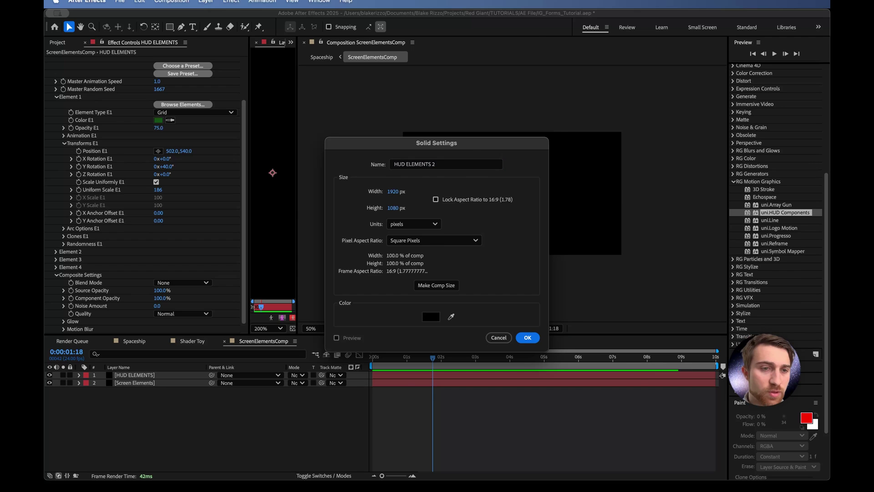
{"action": "key", "text": "Return"}
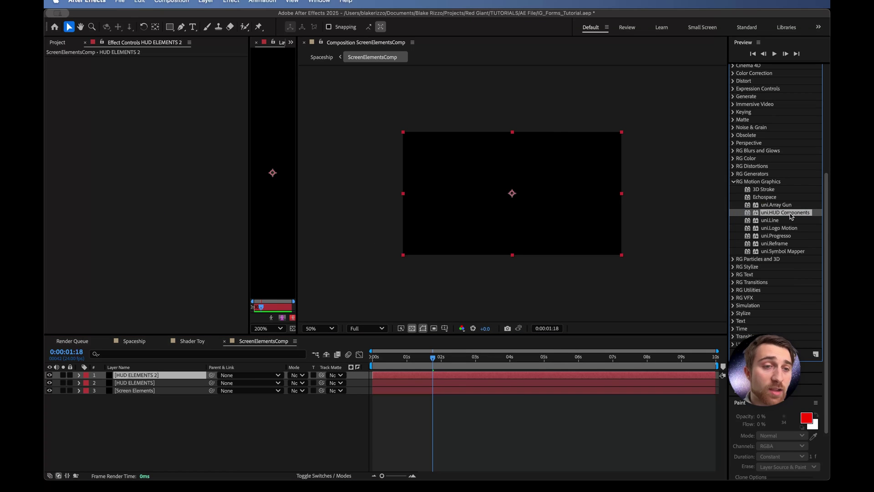
{"action": "left_click_drag", "start_coordinate": [792, 213], "coordinate": [578, 211]}
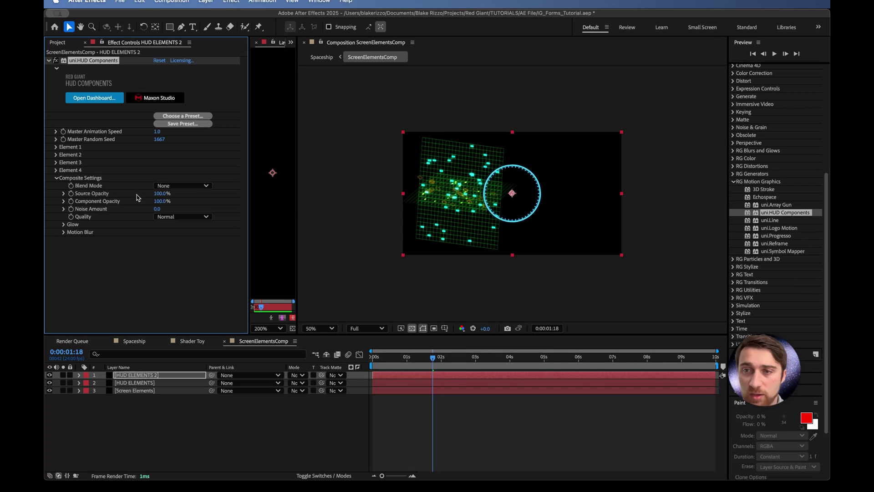
{"action": "left_click", "coordinate": [180, 115]}
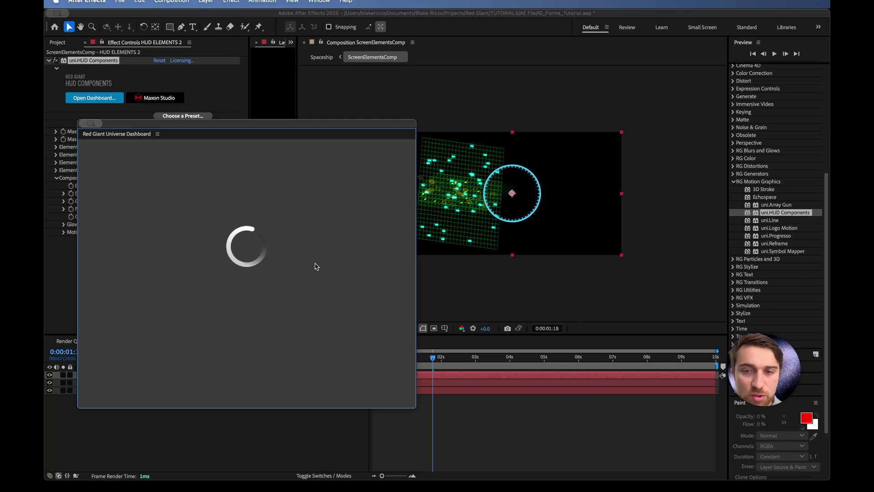
{"action": "scroll", "coordinate": [322, 280], "scroll_direction": "down", "scroll_amount": 5}
{"action": "scroll", "coordinate": [307, 307], "scroll_direction": "down", "scroll_amount": 5}
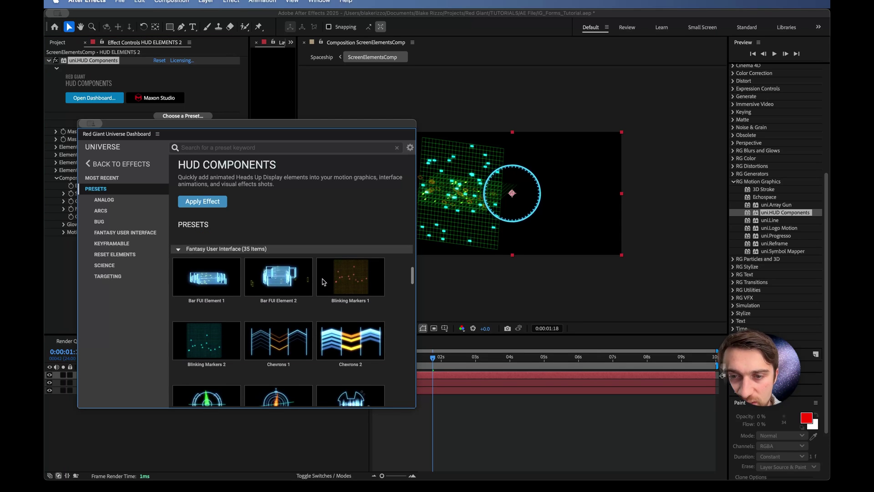
{"action": "scroll", "coordinate": [294, 342], "scroll_direction": "down", "scroll_amount": 5}
{"action": "scroll", "coordinate": [290, 394], "scroll_direction": "down", "scroll_amount": 1}
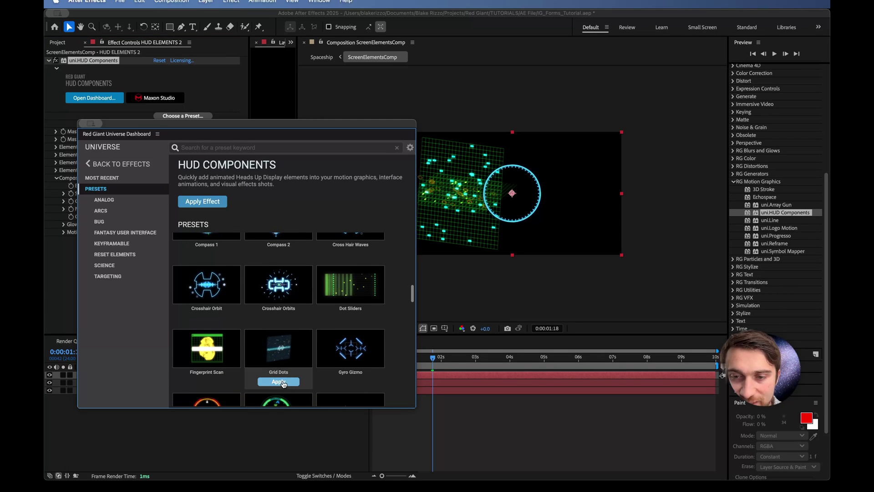
{"action": "left_click", "coordinate": [282, 384]}
Step: Move the grid dots right, enlarge them, and preview them in the Spaceship comp
{"action": "left_click", "coordinate": [56, 147]}
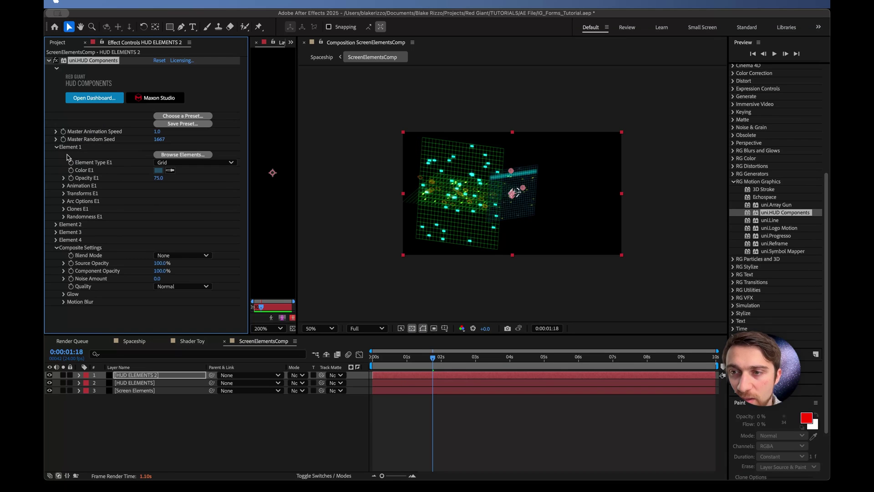
{"action": "left_click", "coordinate": [63, 193]}
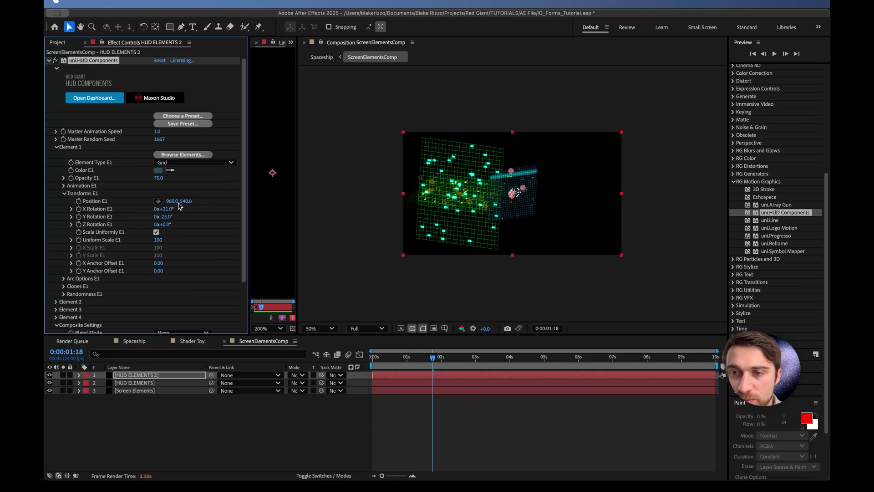
{"action": "left_click_drag", "start_coordinate": [171, 201], "coordinate": [195, 201]}
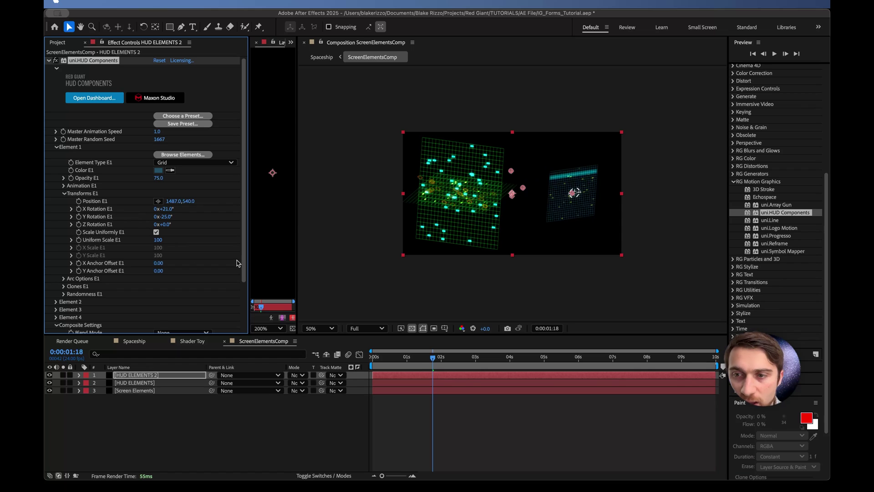
{"action": "left_click_drag", "start_coordinate": [159, 240], "coordinate": [208, 240]}
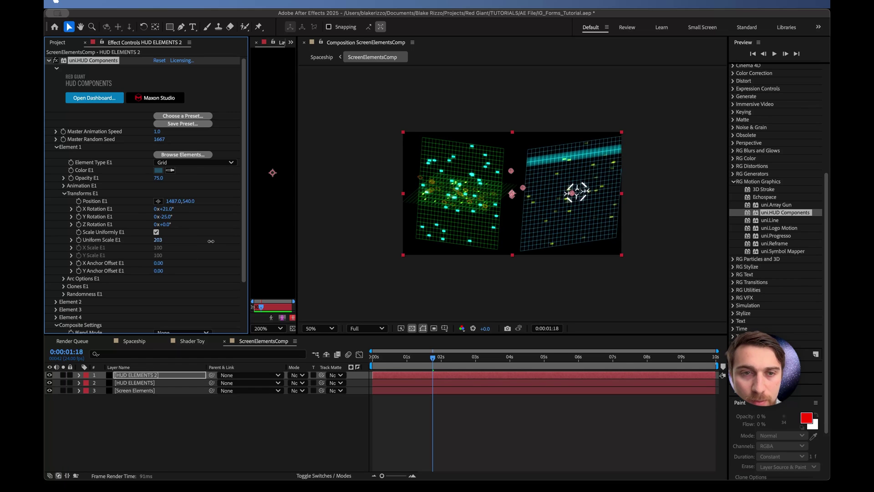
{"action": "key", "text": "space"}
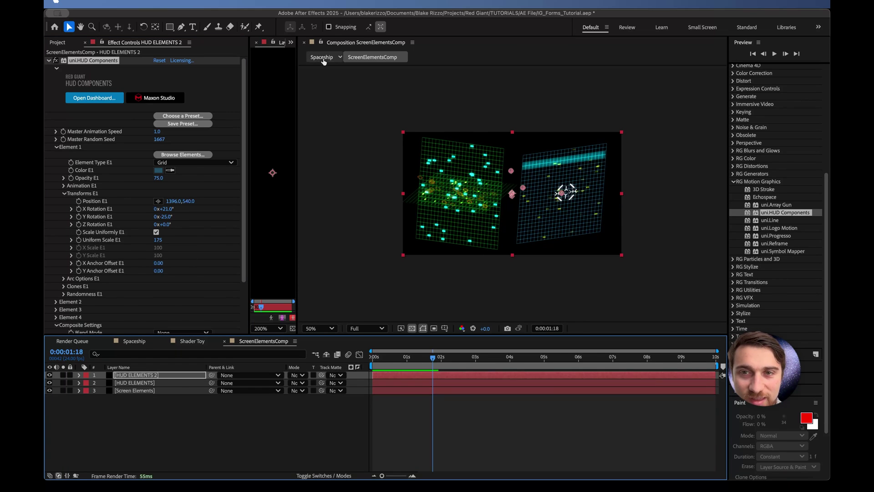
{"action": "left_click", "coordinate": [322, 57]}
{"action": "left_click", "coordinate": [372, 57]}
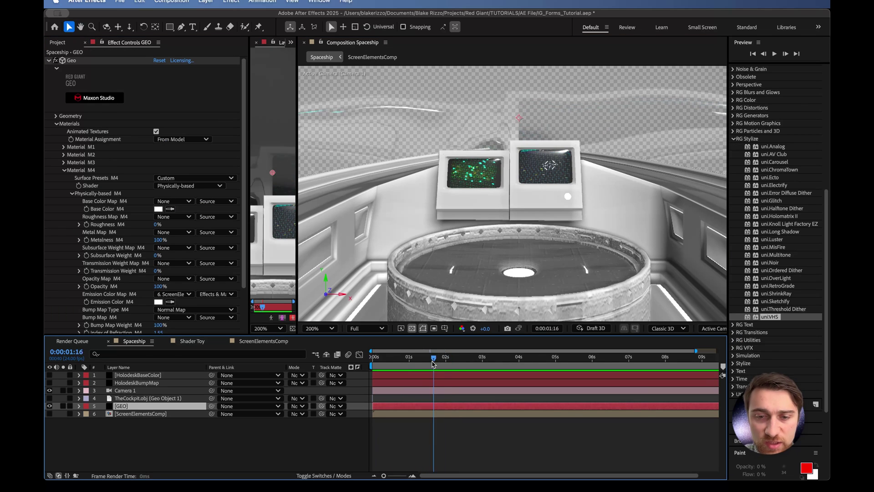
{"action": "key", "text": "space"}
Step: Make Material M5 100% metallic, keeping its white base colour after trying red
{"action": "left_click", "coordinate": [64, 170]}
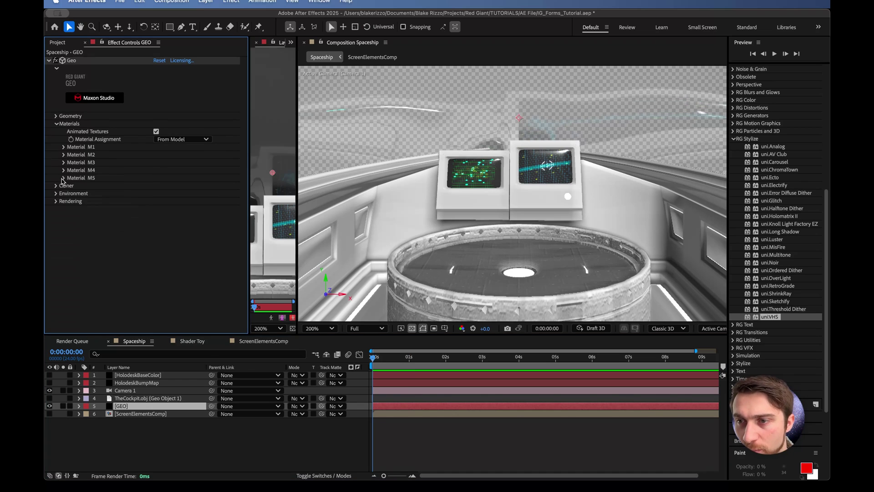
{"action": "left_click", "coordinate": [63, 178]}
{"action": "left_click", "coordinate": [72, 202]}
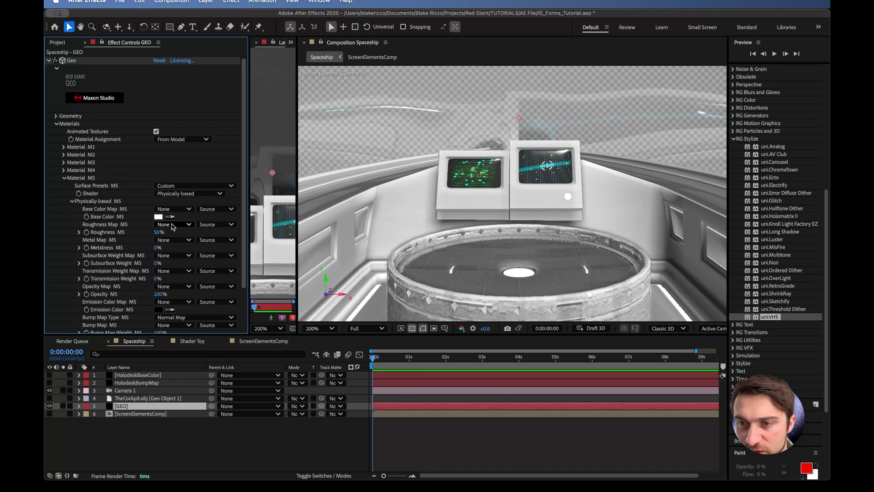
{"action": "left_click", "coordinate": [159, 217]}
{"action": "left_click", "coordinate": [410, 235]}
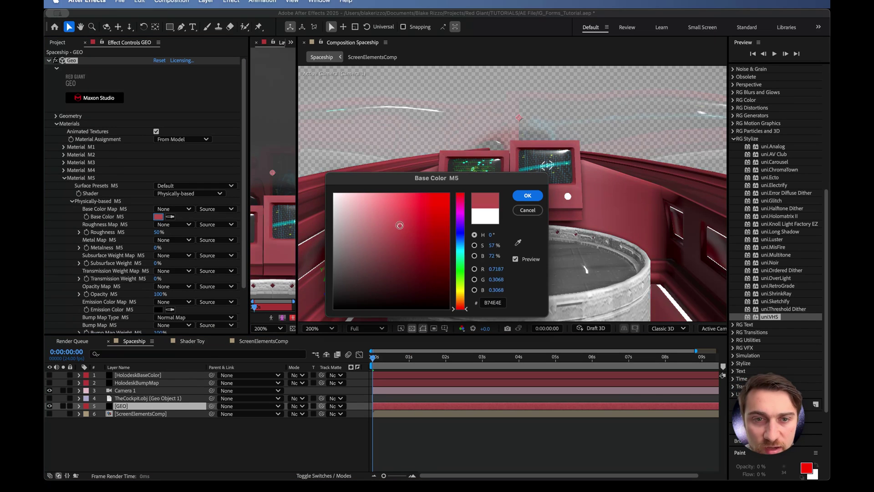
{"action": "left_click_drag", "start_coordinate": [408, 235], "coordinate": [407, 204]}
{"action": "left_click", "coordinate": [486, 217]}
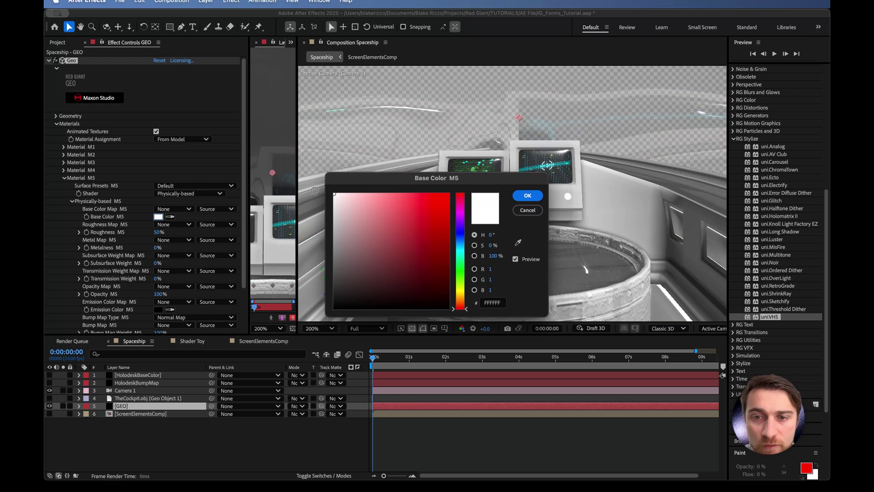
{"action": "left_click", "coordinate": [528, 196]}
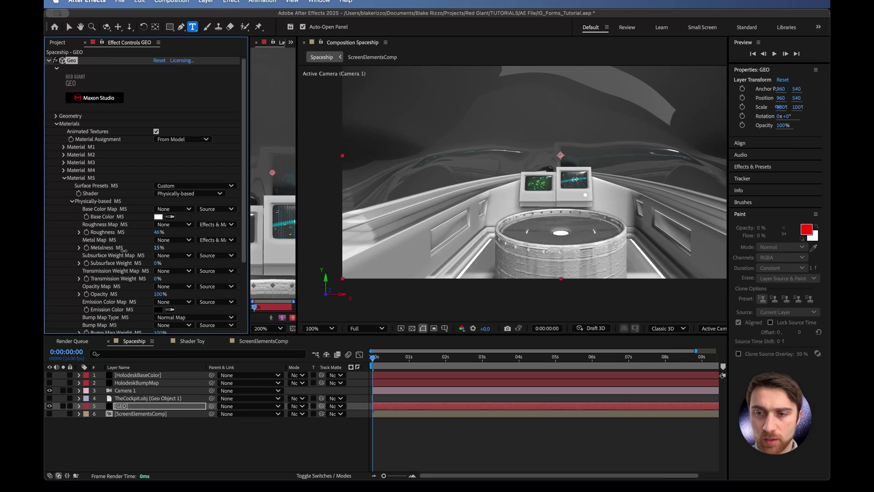
{"action": "left_click_drag", "start_coordinate": [157, 247], "coordinate": [182, 250]}
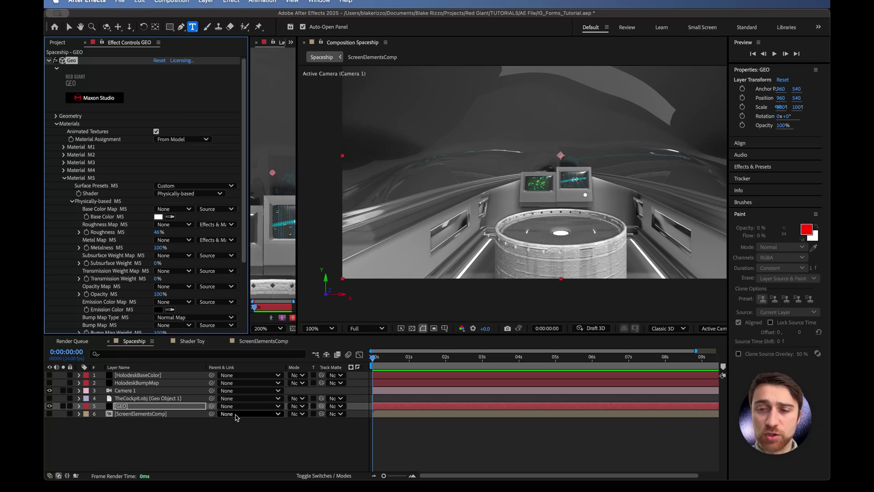
{"action": "left_click", "coordinate": [203, 457]}
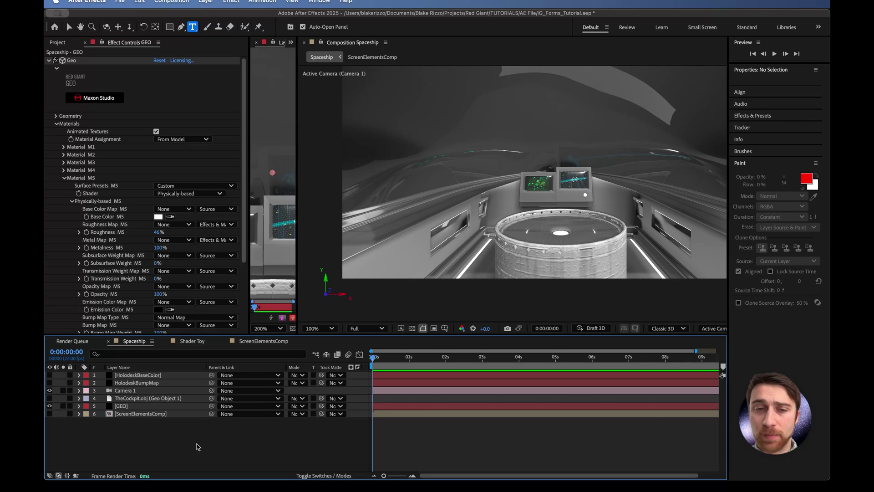
Step: Create a hidden Spaceship_metal_roughness Fractal Noise solid at the bottom of the stack
{"action": "right_click", "coordinate": [199, 445]}
{"action": "mouse_move", "coordinate": [212, 360]}
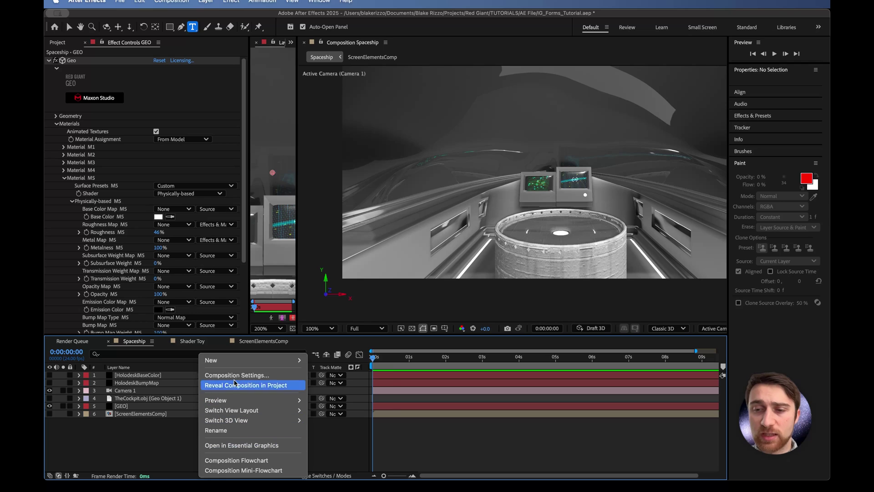
{"action": "left_click", "coordinate": [322, 385]}
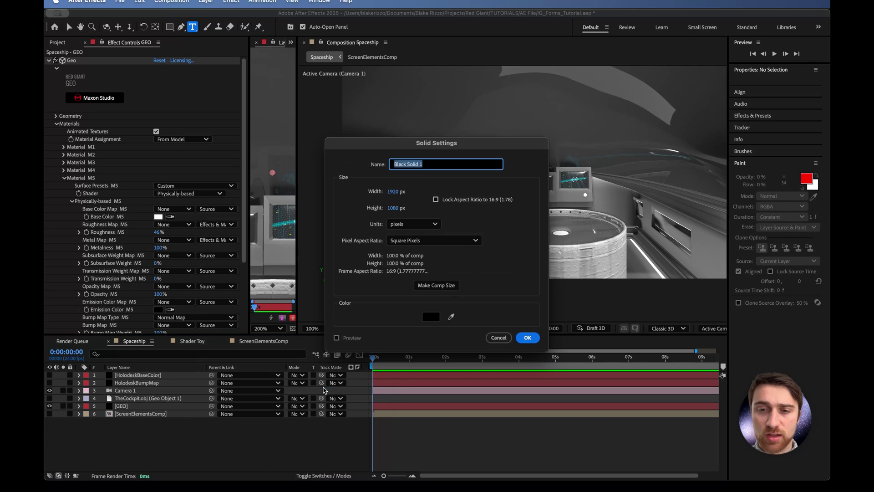
{"action": "type", "text": "Spaceship_metal_roughness"}
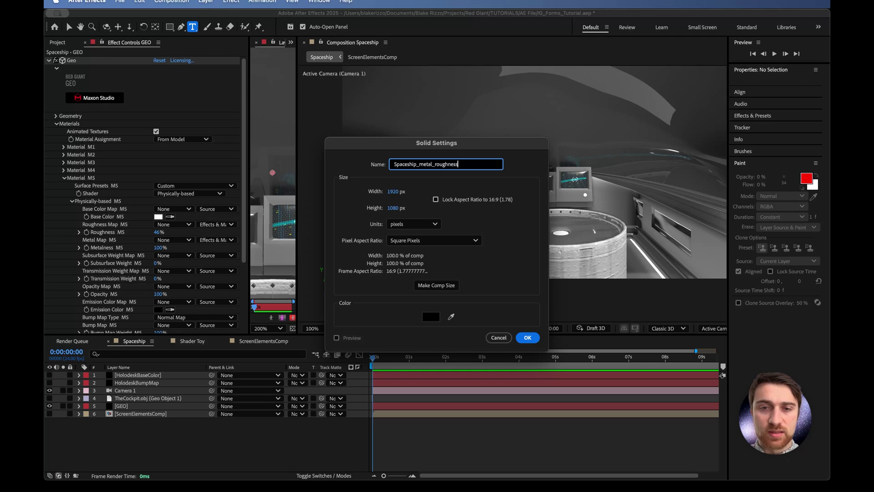
{"action": "key", "text": "Return"}
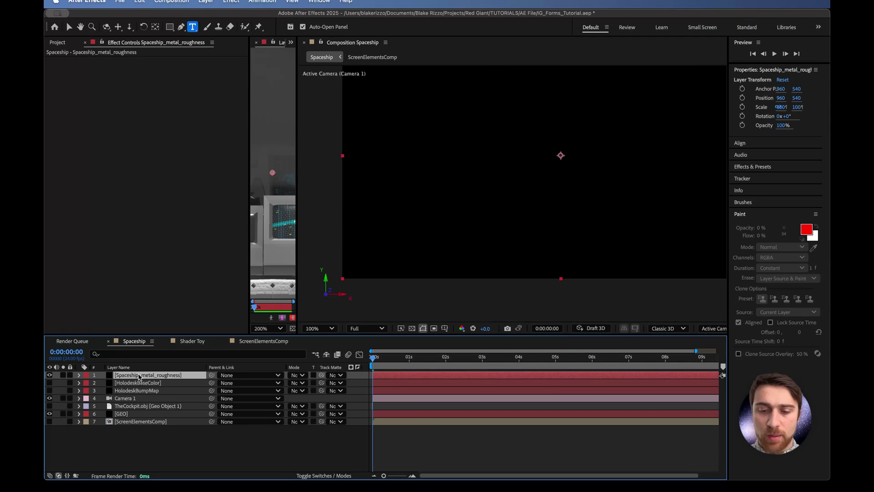
{"action": "key", "text": "ctrl+space"}
{"action": "type", "text": "frac"}
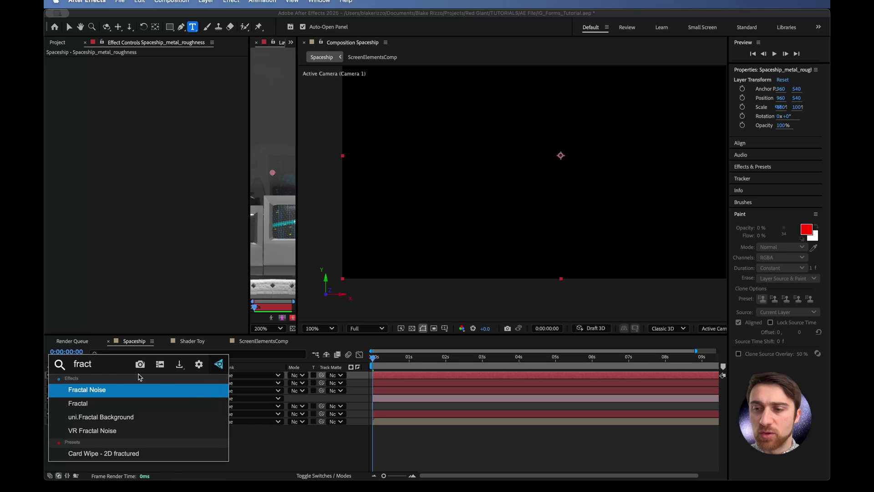
{"action": "key", "text": "Return"}
{"action": "left_click_drag", "start_coordinate": [147, 375], "coordinate": [147, 427]}
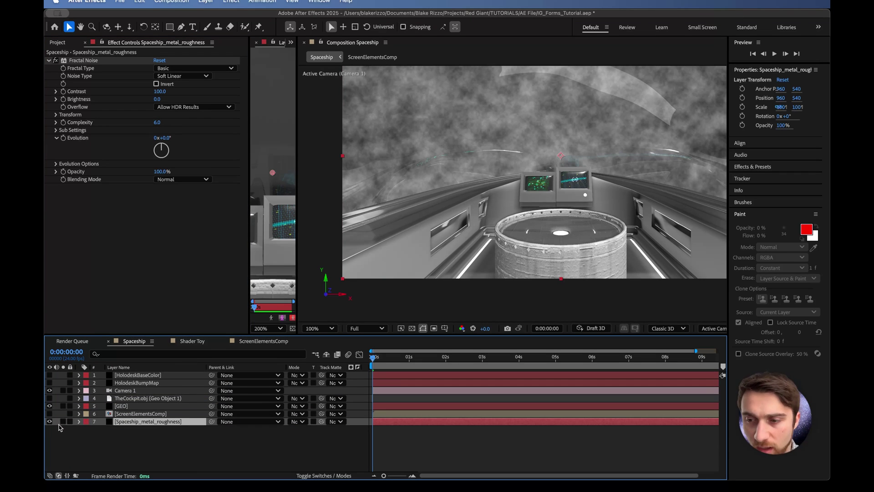
{"action": "left_click", "coordinate": [50, 421]}
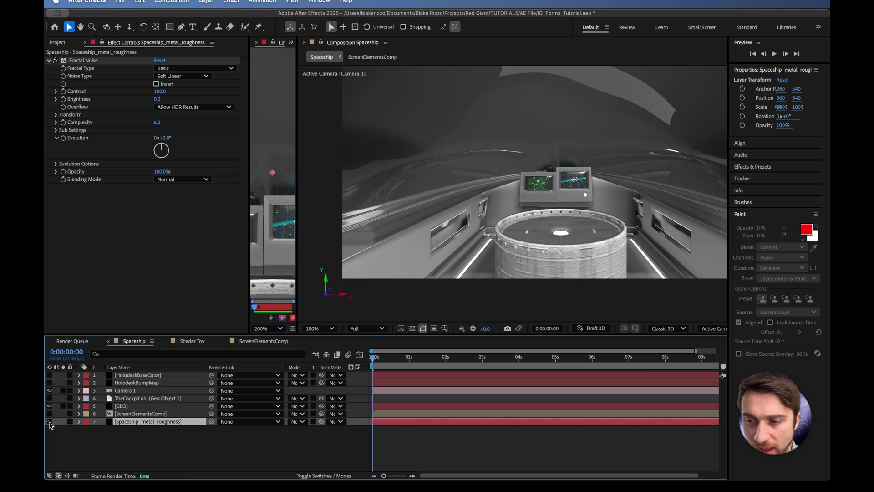
Step: Set GEO's Roughness Map M5 to the Spaceship_metal_roughness layer
{"action": "left_click", "coordinate": [127, 407]}
{"action": "scroll", "coordinate": [145, 220], "scroll_direction": "down", "scroll_amount": 5}
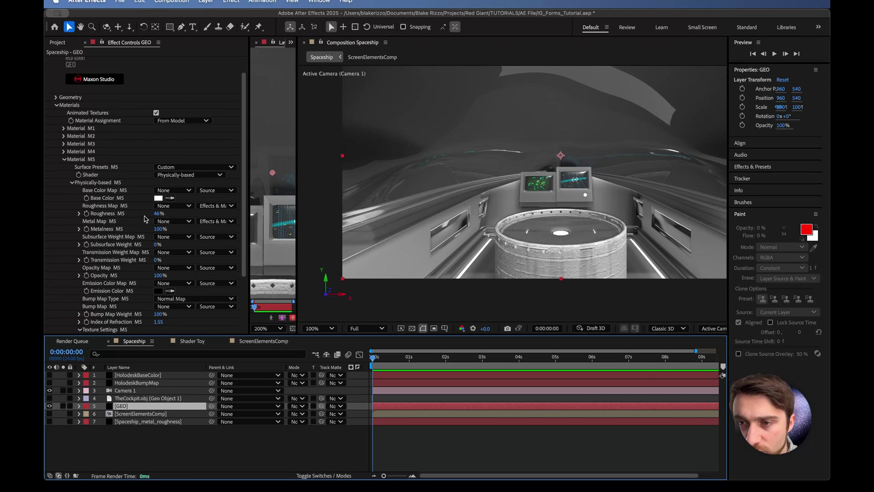
{"action": "left_click", "coordinate": [170, 206]}
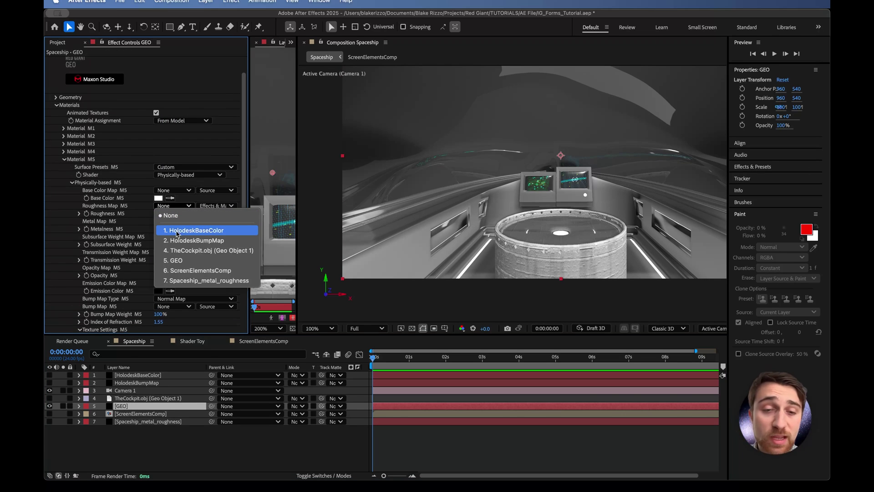
{"action": "left_click", "coordinate": [184, 281]}
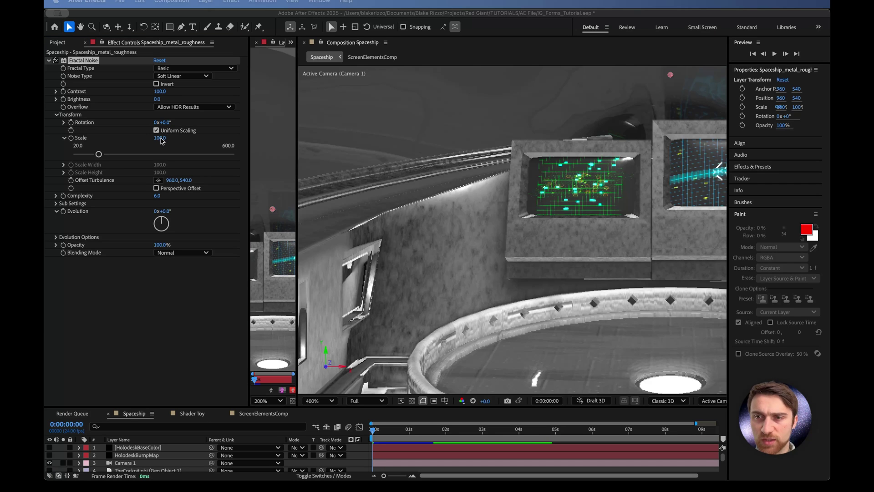
Step: Set the Fractal Noise scale to 3
{"action": "left_click_drag", "start_coordinate": [159, 138], "coordinate": [199, 137]}
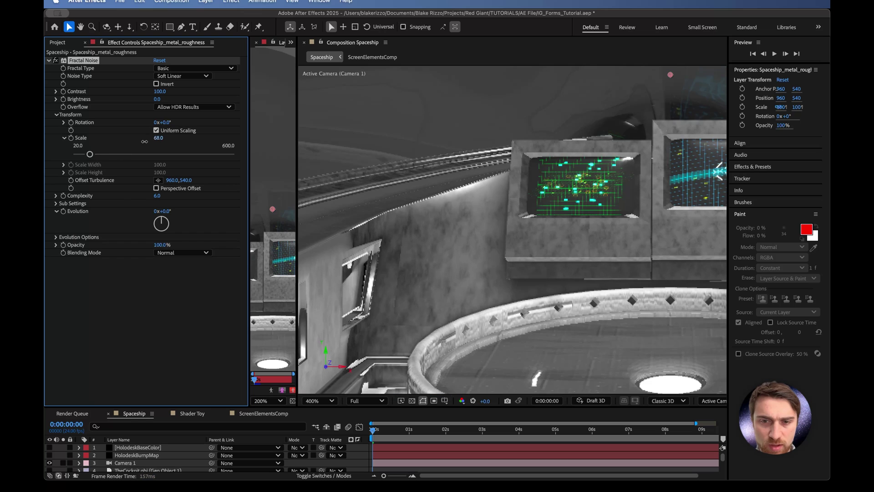
{"action": "left_click_drag", "start_coordinate": [200, 137], "coordinate": [119, 142]}
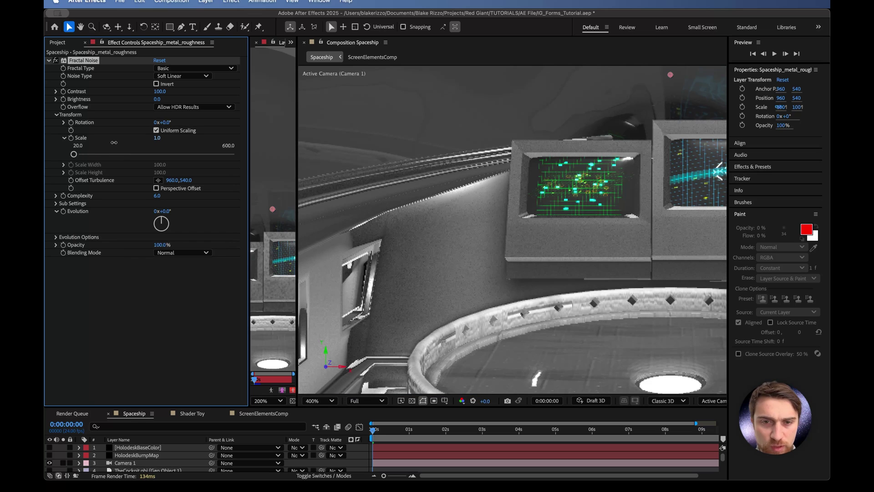
{"action": "left_click_drag", "start_coordinate": [115, 143], "coordinate": [115, 143]}
{"action": "scroll", "coordinate": [522, 253], "scroll_direction": "up", "scroll_amount": 3}
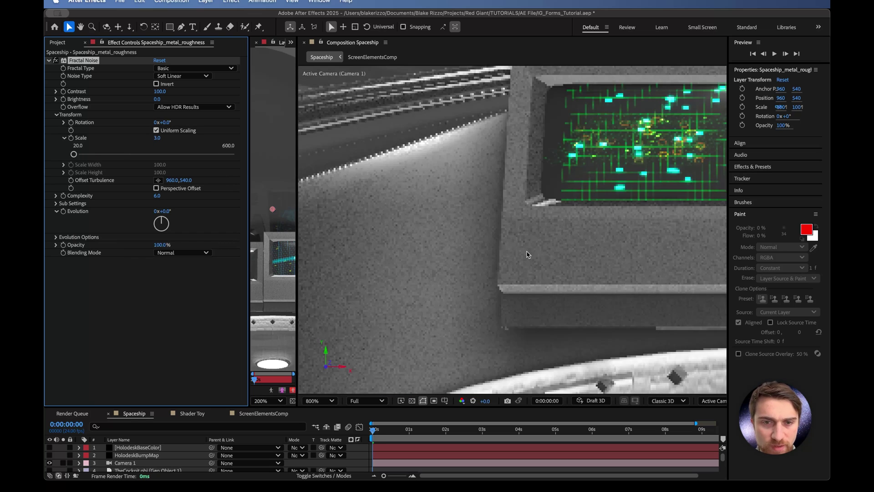
{"action": "scroll", "coordinate": [525, 254], "scroll_direction": "up", "scroll_amount": 3}
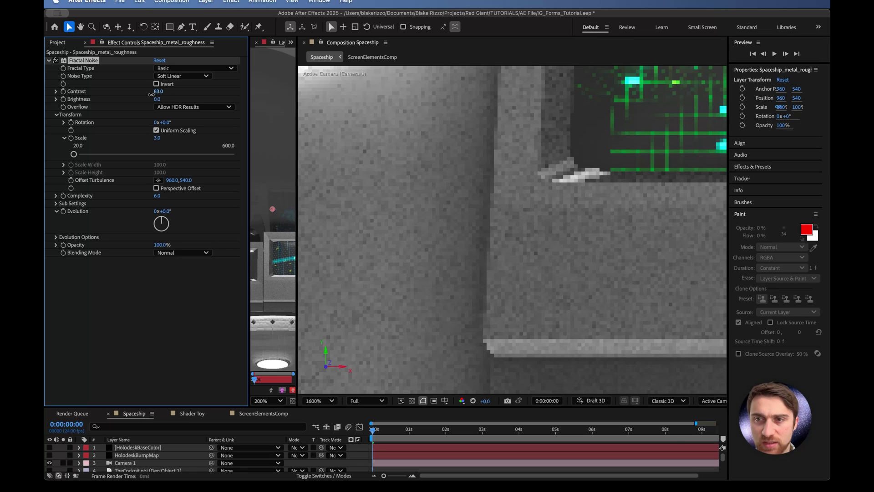
Step: Set the Fractal Noise contrast to 72 and brightness to 59
{"action": "left_click_drag", "start_coordinate": [138, 97], "coordinate": [141, 96]}
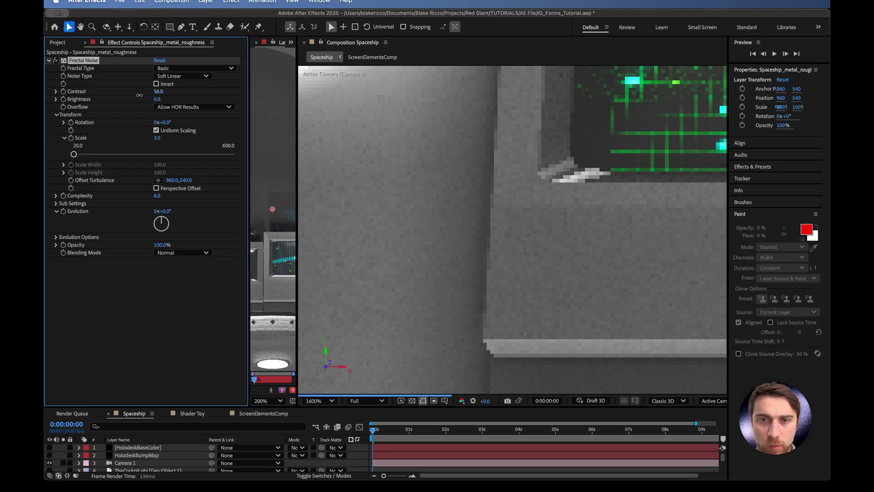
{"action": "left_click_drag", "start_coordinate": [157, 98], "coordinate": [177, 100]}
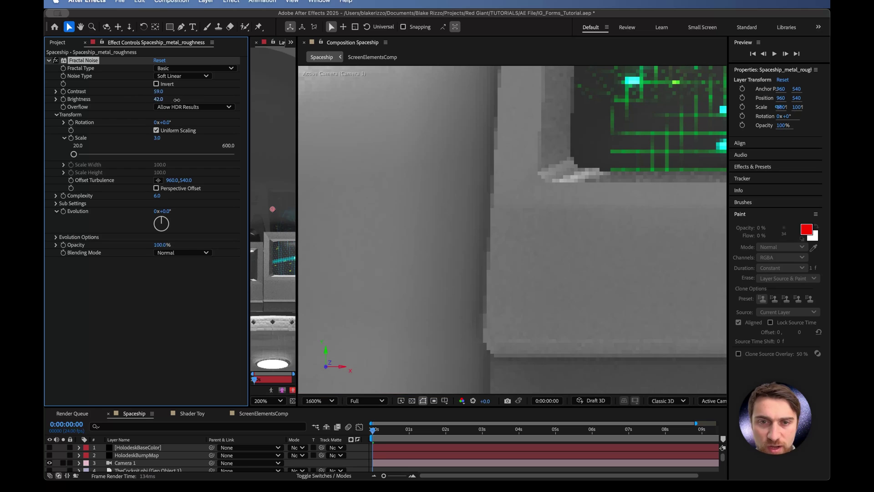
{"action": "left_click_drag", "start_coordinate": [177, 100], "coordinate": [128, 105]}
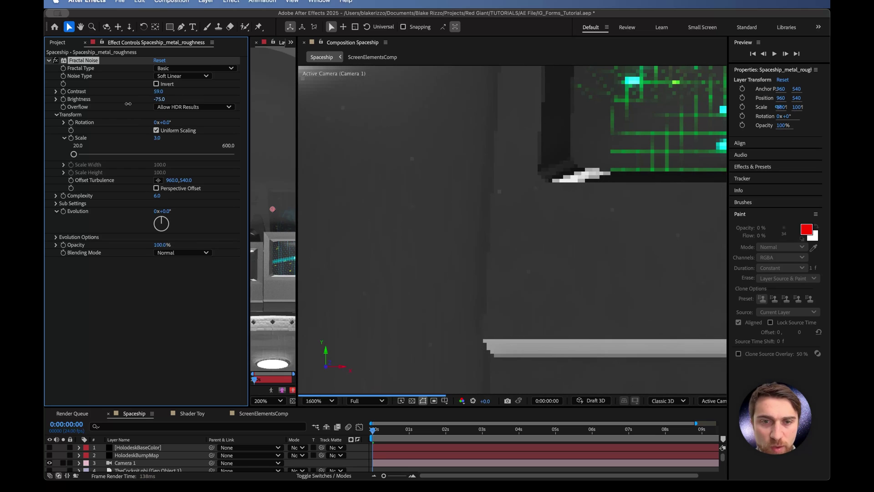
{"action": "scroll", "coordinate": [391, 166], "scroll_direction": "down", "scroll_amount": 2}
{"action": "scroll", "coordinate": [405, 172], "scroll_direction": "up", "scroll_amount": 1}
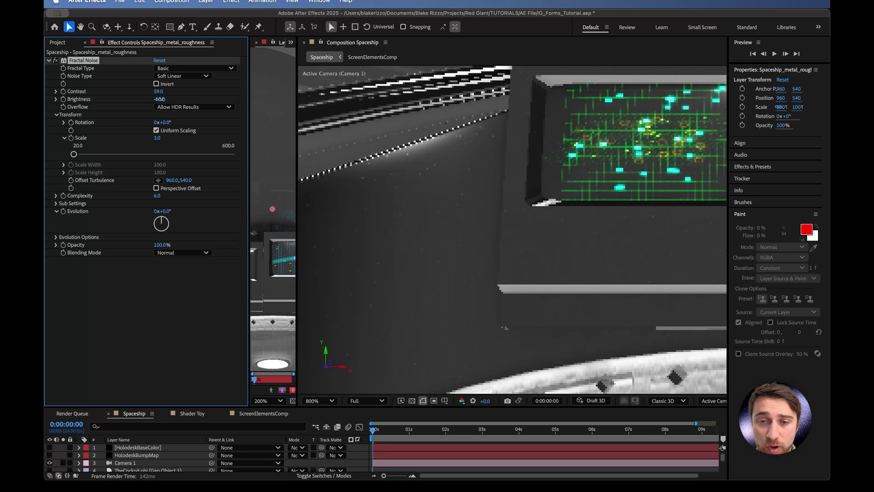
{"action": "left_click_drag", "start_coordinate": [160, 98], "coordinate": [161, 97]}
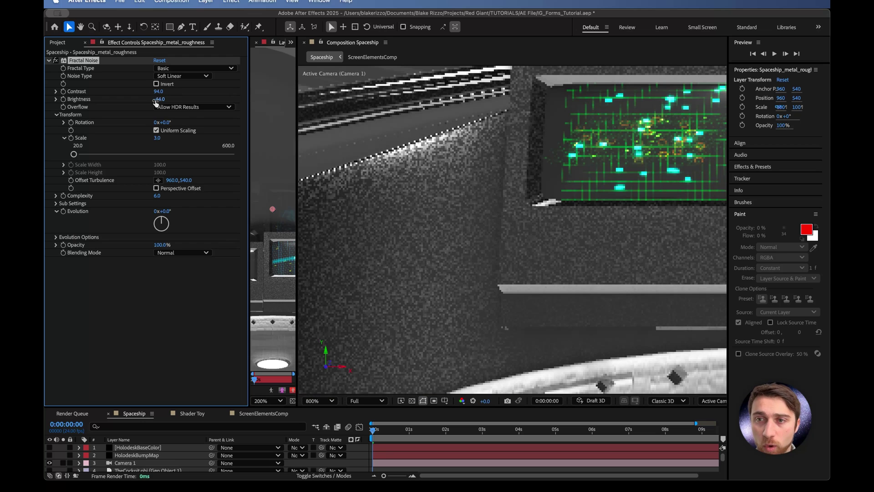
{"action": "left_click_drag", "start_coordinate": [162, 99], "coordinate": [168, 98]}
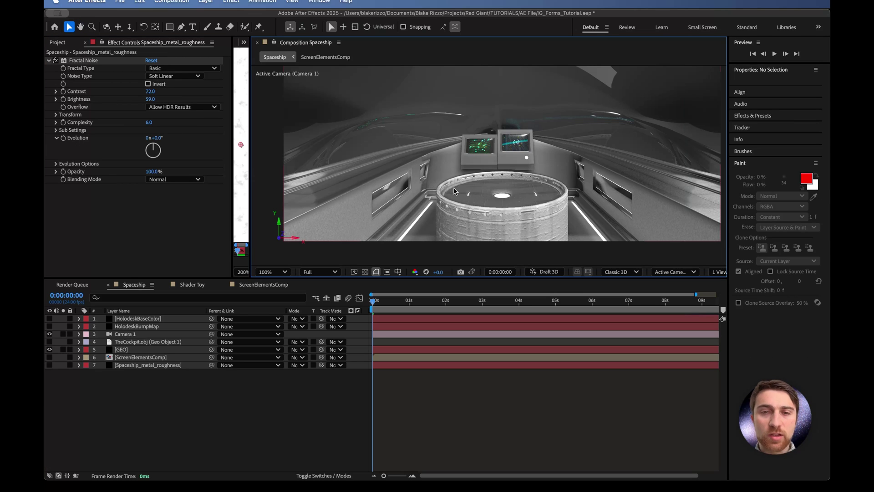
{"action": "left_click", "coordinate": [175, 365]}
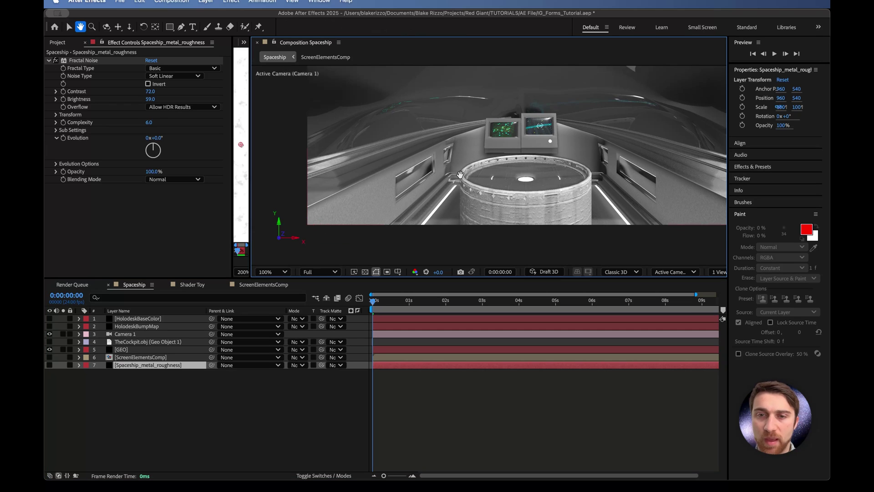
{"action": "left_click_drag", "start_coordinate": [380, 193], "coordinate": [356, 244]}
{"action": "scroll", "coordinate": [369, 218], "scroll_direction": "up", "scroll_amount": 1}
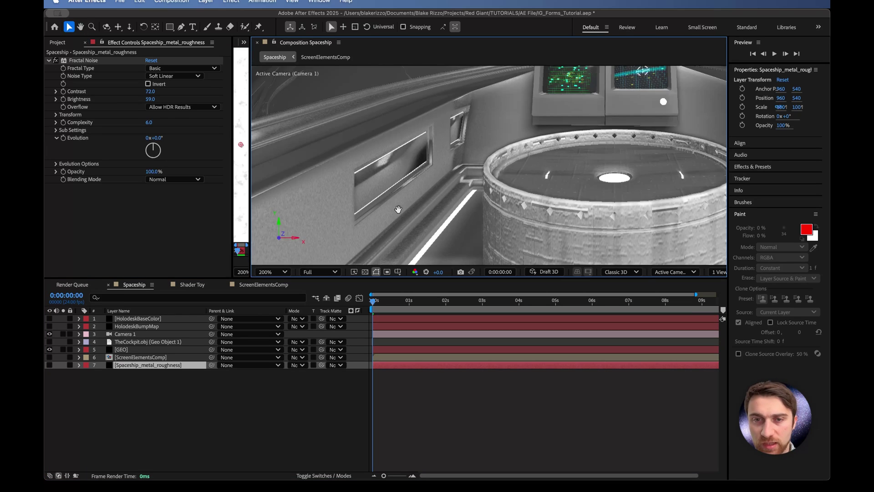
{"action": "scroll", "coordinate": [383, 217], "scroll_direction": "up", "scroll_amount": 1}
Step: Use layer 7's Effects & Masks as M5's Grayscale Height bump map at 17% weight
{"action": "left_click", "coordinate": [122, 350]}
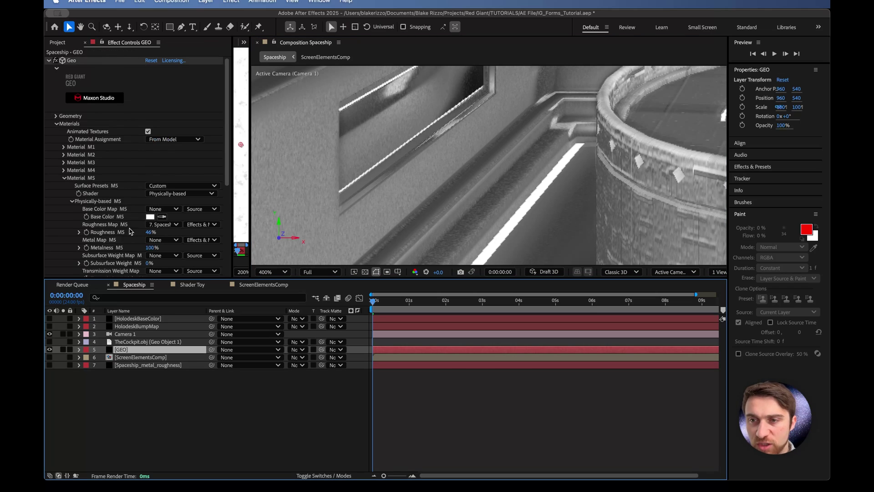
{"action": "scroll", "coordinate": [133, 225], "scroll_direction": "down", "scroll_amount": 3}
{"action": "left_click", "coordinate": [164, 208]}
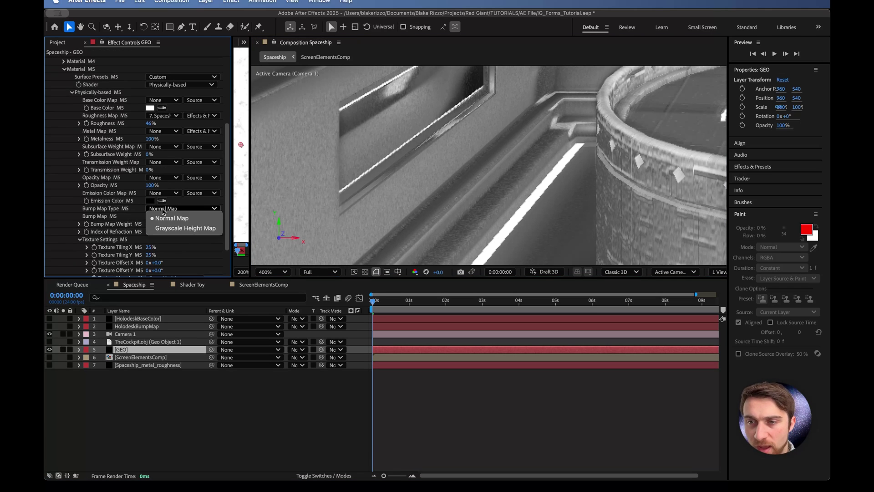
{"action": "left_click", "coordinate": [178, 226]}
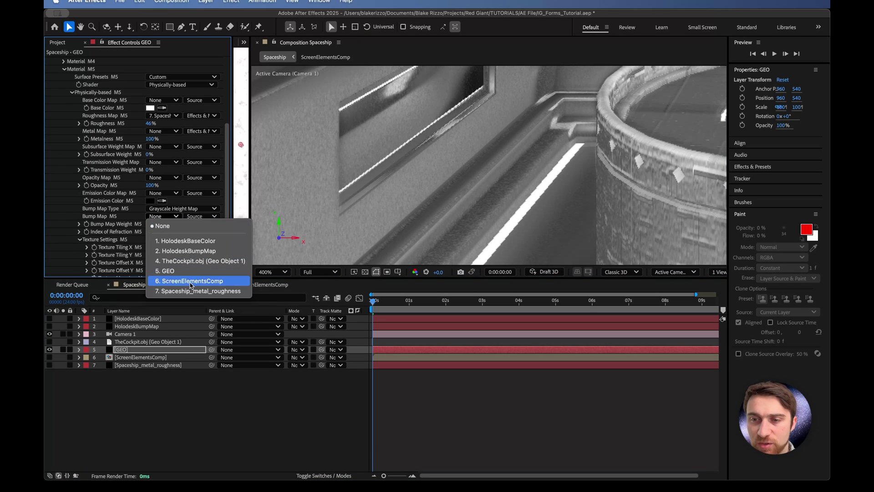
{"action": "left_click", "coordinate": [199, 292]}
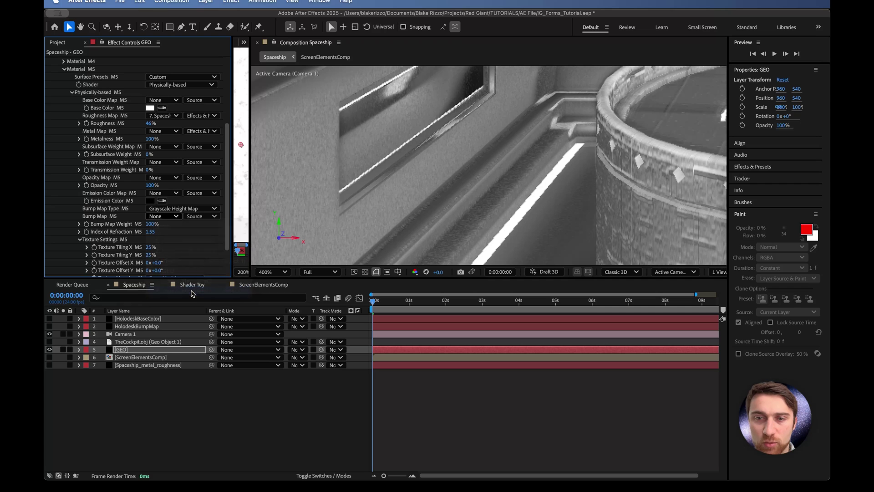
{"action": "left_click", "coordinate": [202, 216]}
{"action": "left_click", "coordinate": [205, 248]}
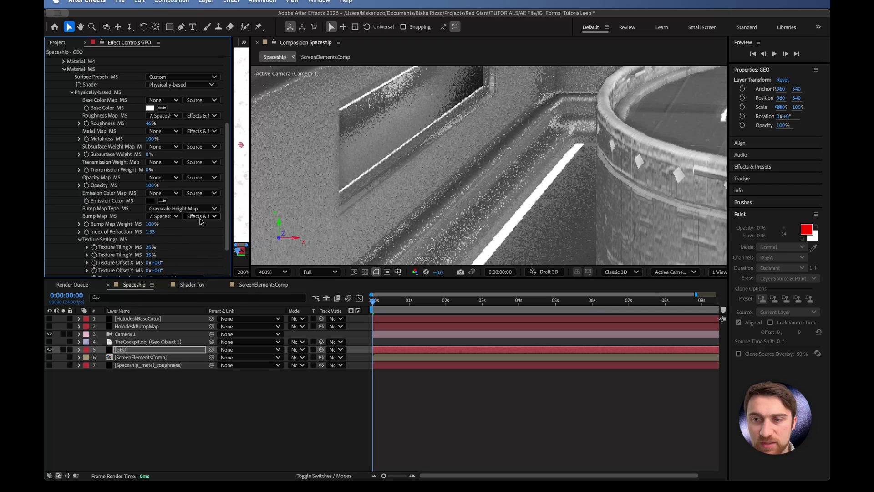
{"action": "left_click_drag", "start_coordinate": [478, 236], "coordinate": [559, 265]}
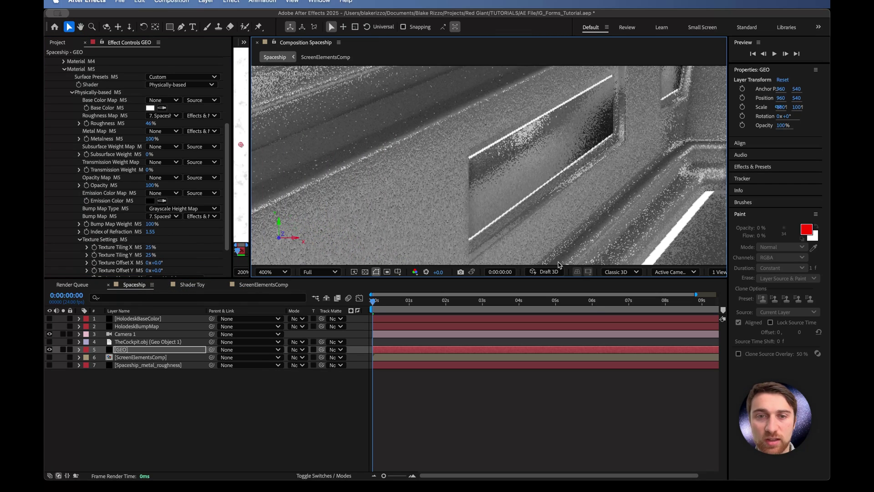
{"action": "left_click_drag", "start_coordinate": [152, 225], "coordinate": [99, 233]}
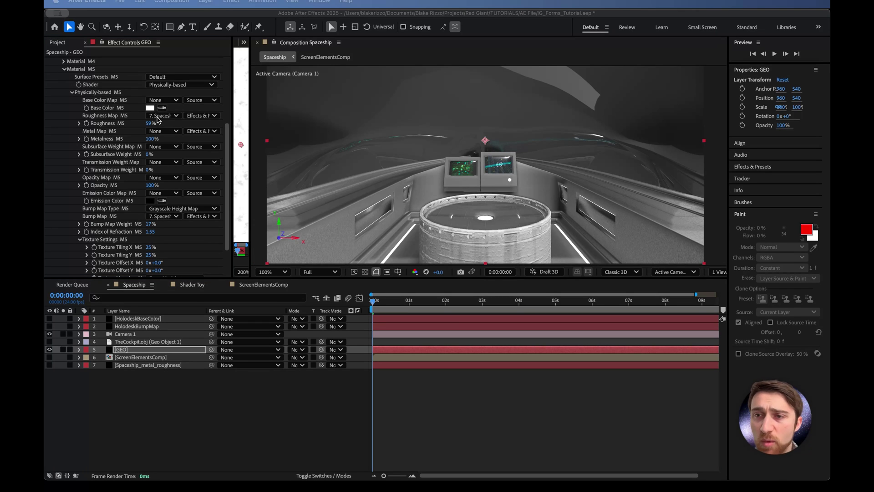
Step: Change Material M5's base colour to a dark desaturated steel blue (about 425677)
{"action": "left_click", "coordinate": [150, 108]}
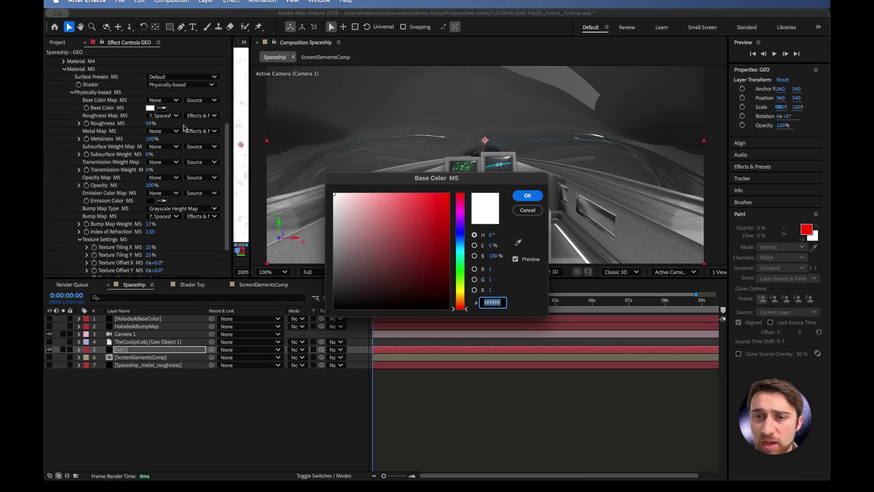
{"action": "left_click_drag", "start_coordinate": [461, 244], "coordinate": [463, 239]}
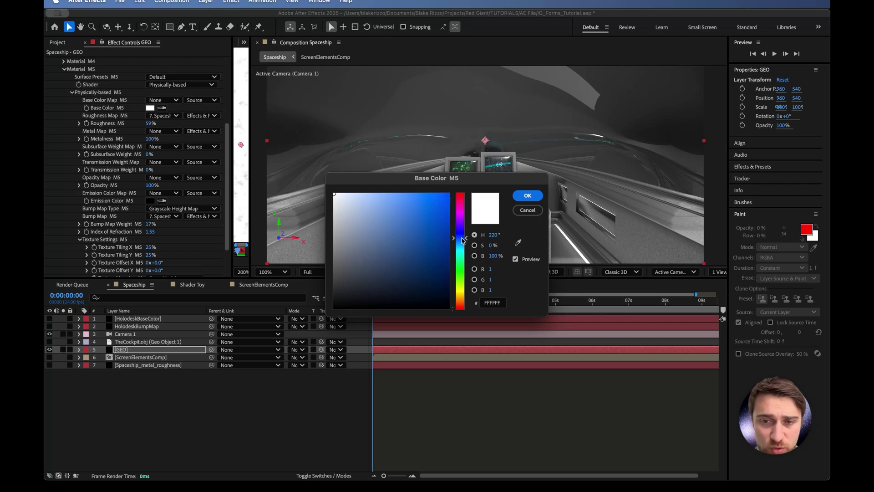
{"action": "left_click", "coordinate": [377, 194]}
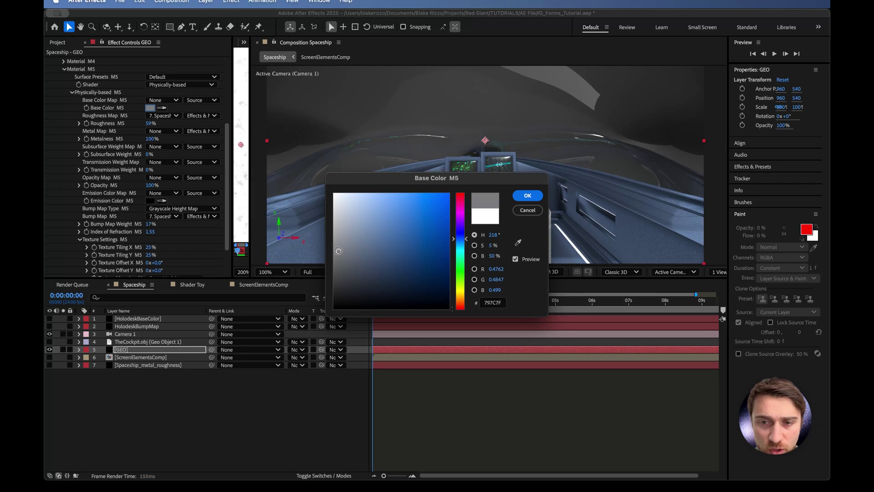
{"action": "left_click", "coordinate": [344, 253]}
{"action": "mouse_move", "coordinate": [344, 254]}
{"action": "left_mouse_down"}
{"action": "mouse_move", "coordinate": [362, 255]}
{"action": "mouse_move", "coordinate": [392, 285]}
{"action": "mouse_move", "coordinate": [383, 262]}
{"action": "left_mouse_up"}
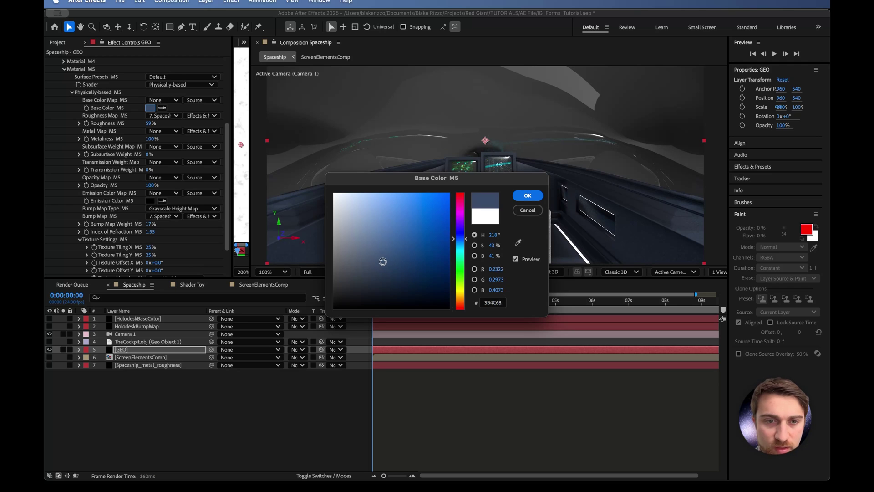
{"action": "left_click_drag", "start_coordinate": [382, 262], "coordinate": [385, 255]}
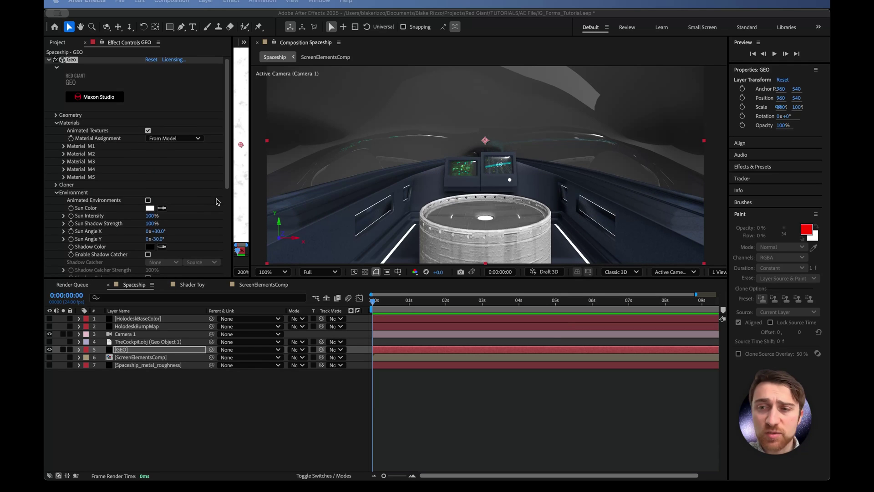
{"action": "scroll", "coordinate": [211, 202], "scroll_direction": "down", "scroll_amount": 2}
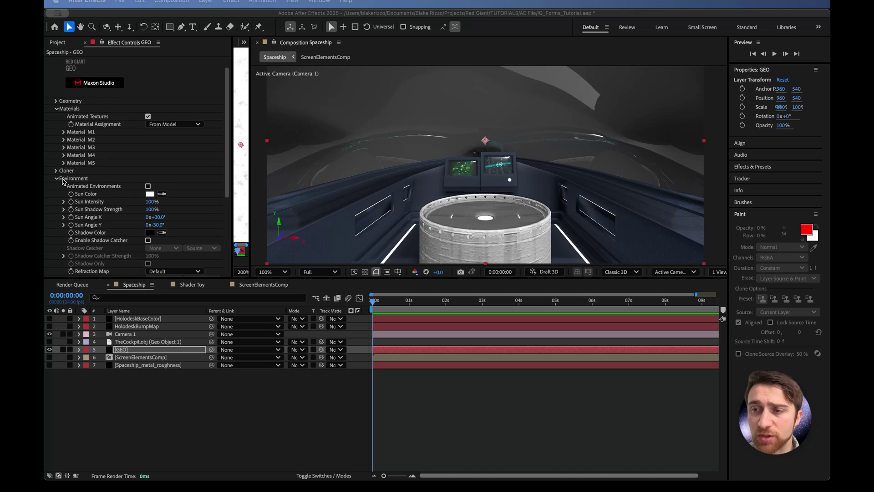
{"action": "type", "text": "11"}
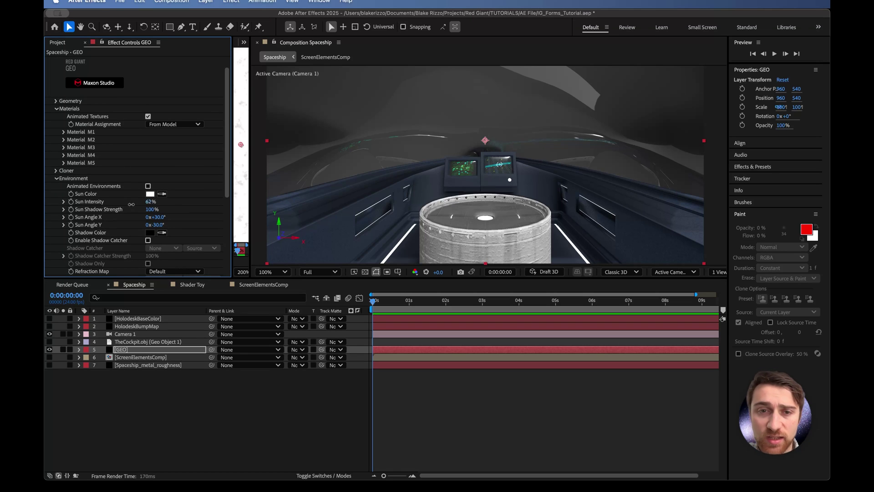
Step: Lower Sun Intensity to 52% and choose Nebula 2 as the environment map
{"action": "key", "text": "Return"}
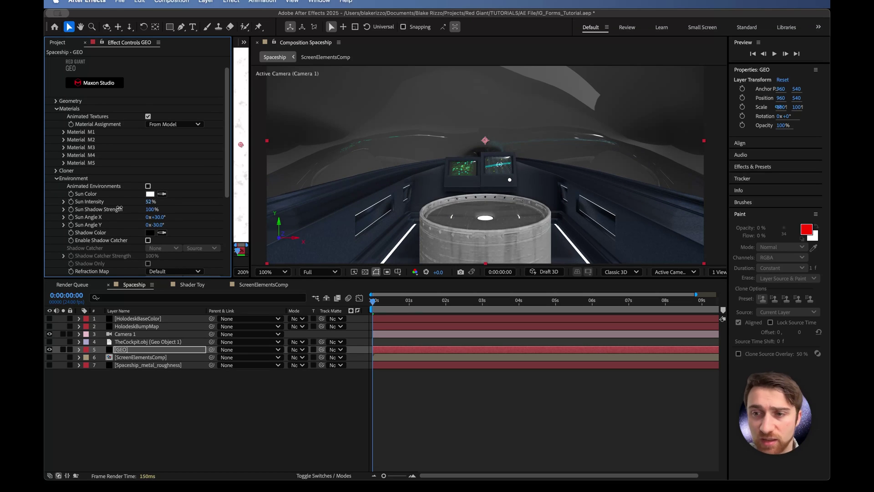
{"action": "scroll", "coordinate": [131, 219], "scroll_direction": "down", "scroll_amount": 1}
{"action": "scroll", "coordinate": [130, 218], "scroll_direction": "down", "scroll_amount": 2}
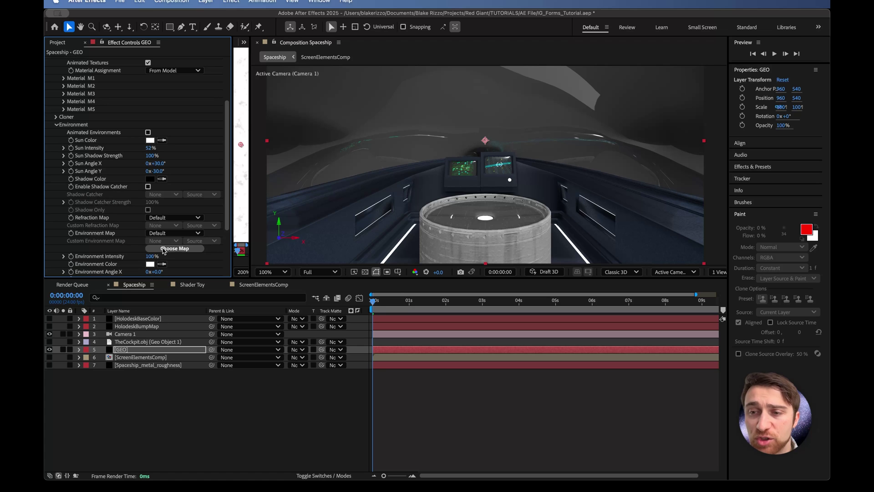
{"action": "left_click", "coordinate": [164, 249]}
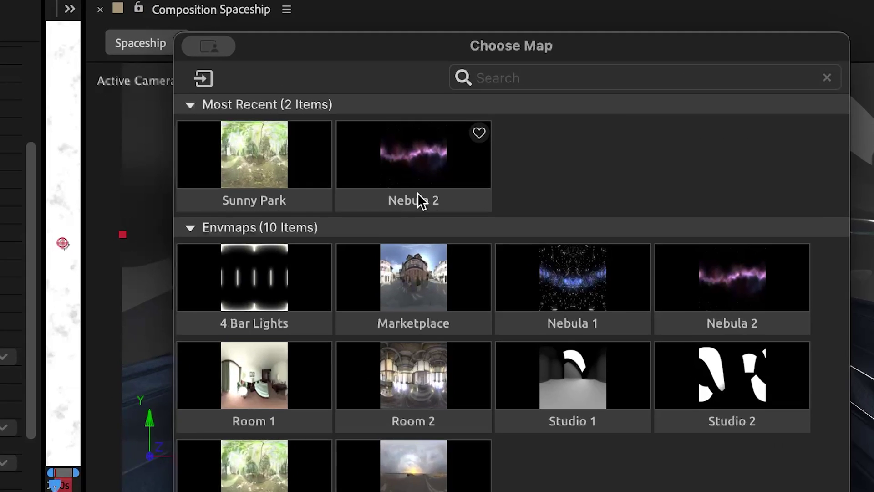
{"action": "scroll", "coordinate": [540, 329], "scroll_direction": "down", "scroll_amount": 1}
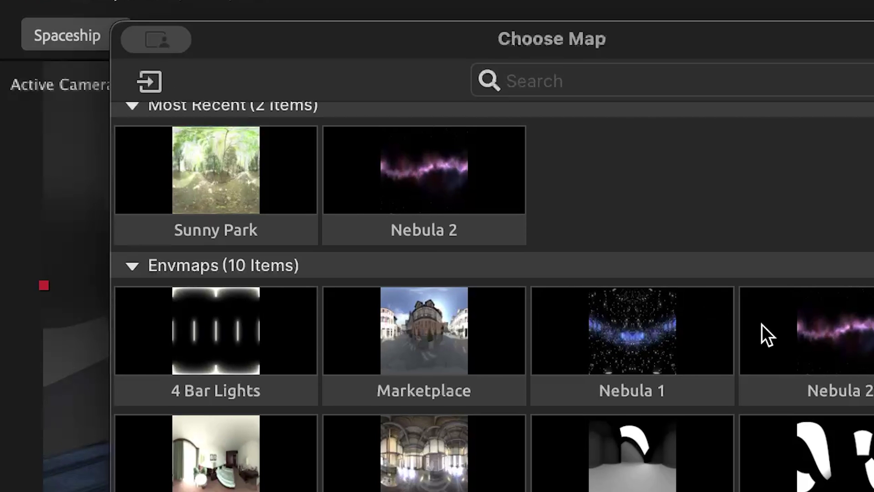
{"action": "left_click", "coordinate": [468, 226]}
{"action": "left_click", "coordinate": [473, 216]}
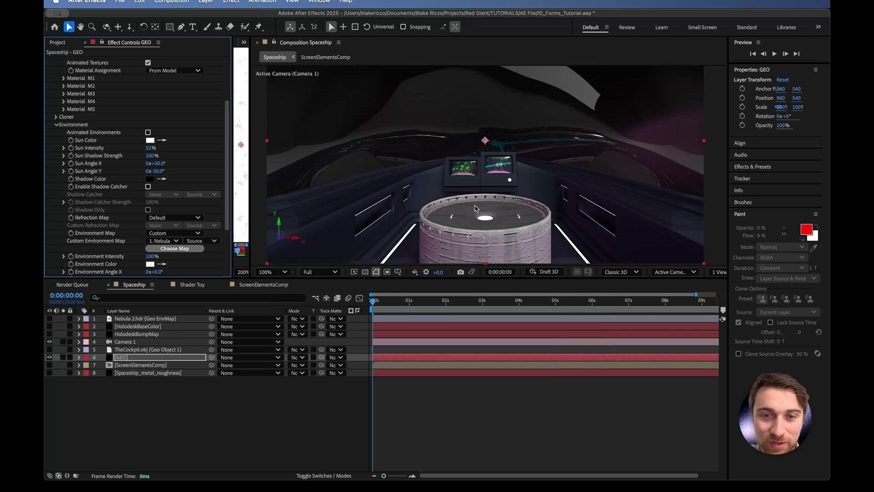
{"action": "scroll", "coordinate": [159, 230], "scroll_direction": "down", "scroll_amount": 3}
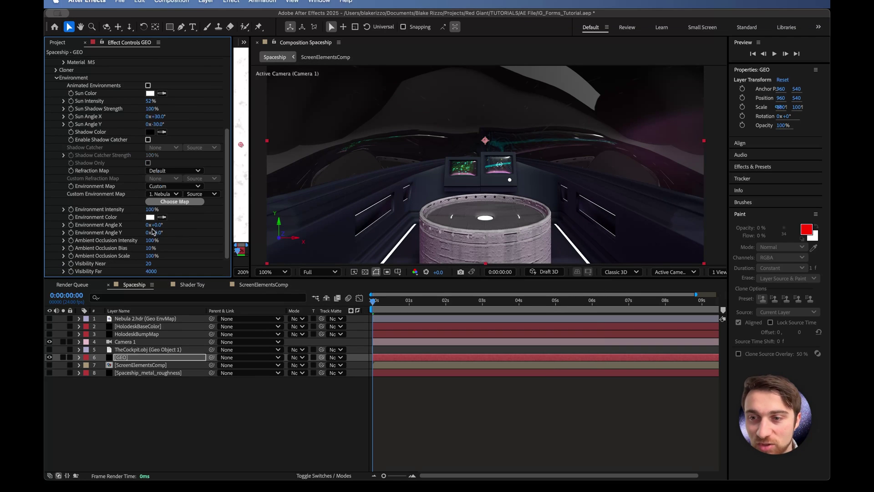
Step: Rotate the environment to 41° on X and set Refraction Map to Custom
{"action": "left_click_drag", "start_coordinate": [159, 225], "coordinate": [180, 225]}
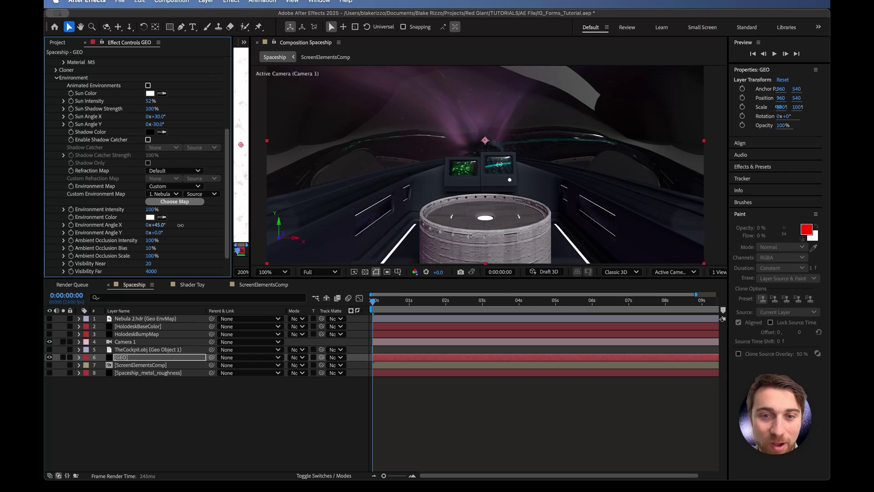
{"action": "left_click_drag", "start_coordinate": [180, 225], "coordinate": [179, 225]}
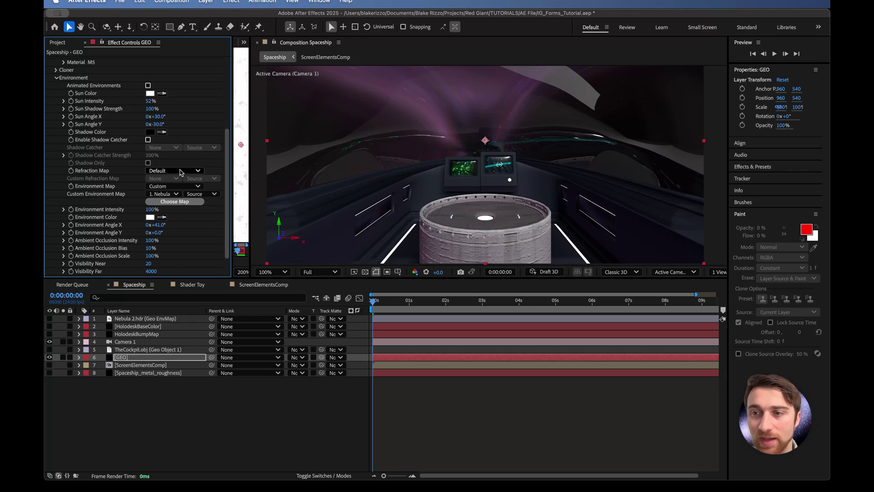
{"action": "left_click", "coordinate": [174, 171]}
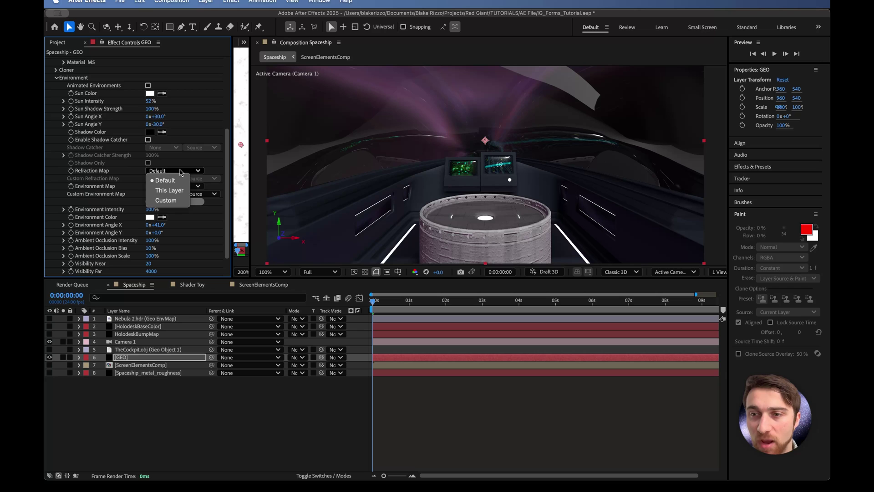
{"action": "left_click", "coordinate": [165, 200]}
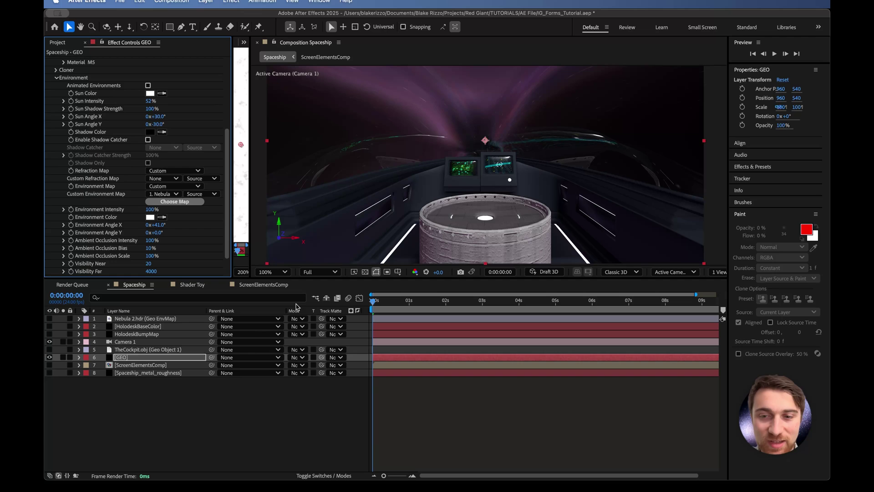
Step: Create a white solid named Stars
{"action": "right_click", "coordinate": [192, 424]}
{"action": "mouse_move", "coordinate": [232, 359]}
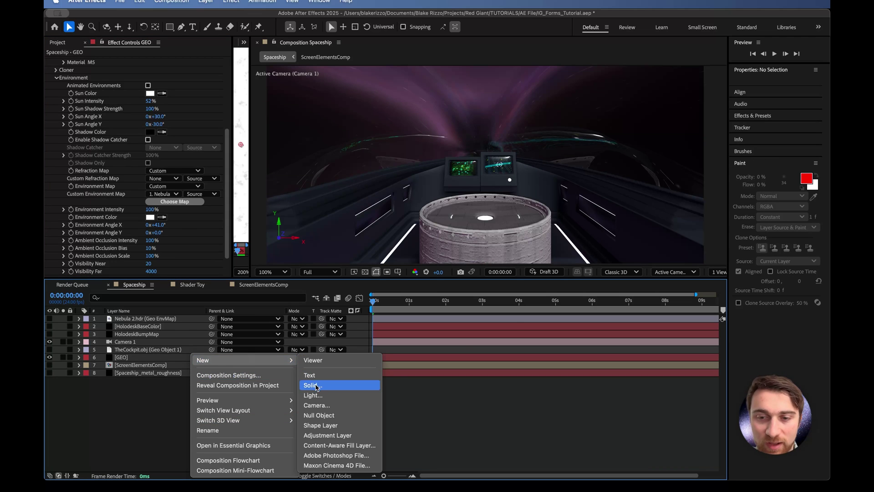
{"action": "left_click", "coordinate": [316, 387]}
{"action": "left_click", "coordinate": [431, 316]}
{"action": "left_click_drag", "start_coordinate": [355, 218], "coordinate": [309, 162]}
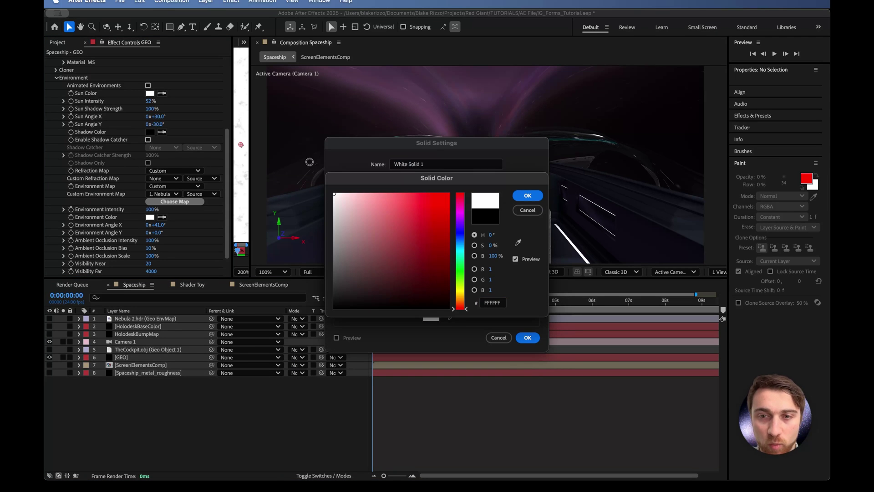
{"action": "left_click", "coordinate": [528, 196]}
{"action": "double_click", "coordinate": [410, 164]}
{"action": "type", "text": "Stars"}
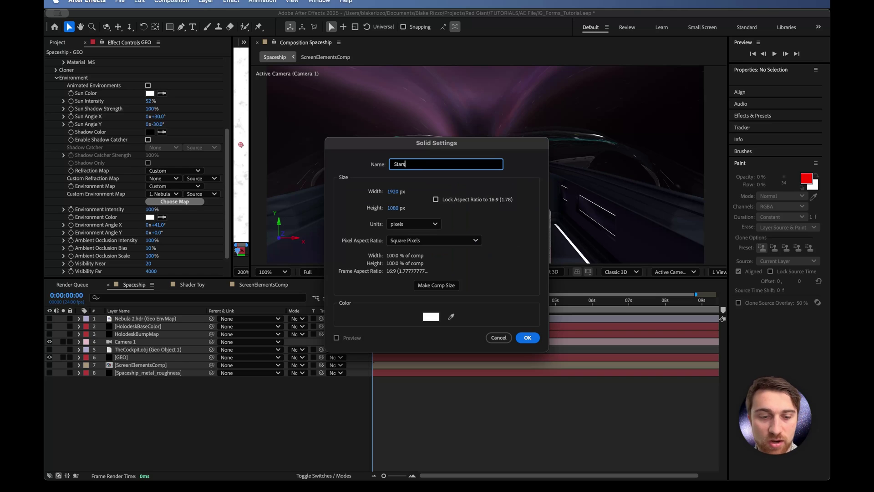
{"action": "key", "text": "Return"}
Step: Apply CC Star Burst to Stars and move the layer to the bottom
{"action": "key", "text": "ctrl+space"}
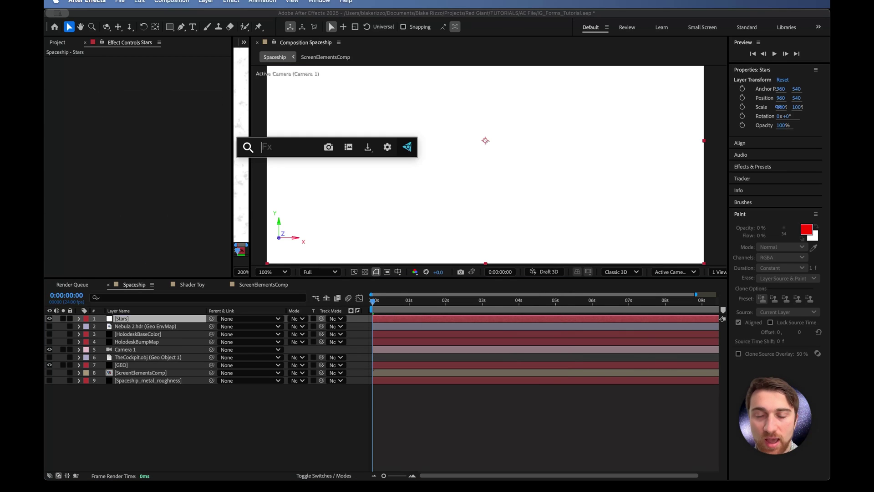
{"action": "type", "text": "starb"}
{"action": "key", "text": "BackSpace"}
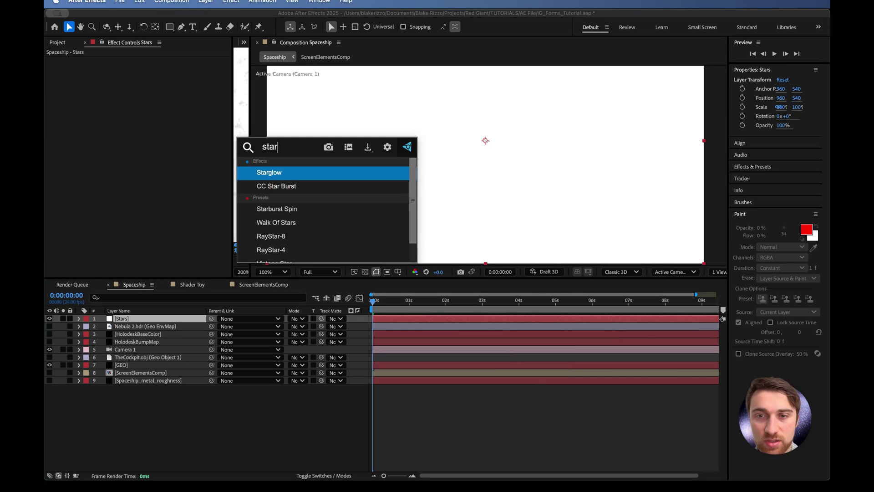
{"action": "type", "text": "b"}
{"action": "key", "text": "Return"}
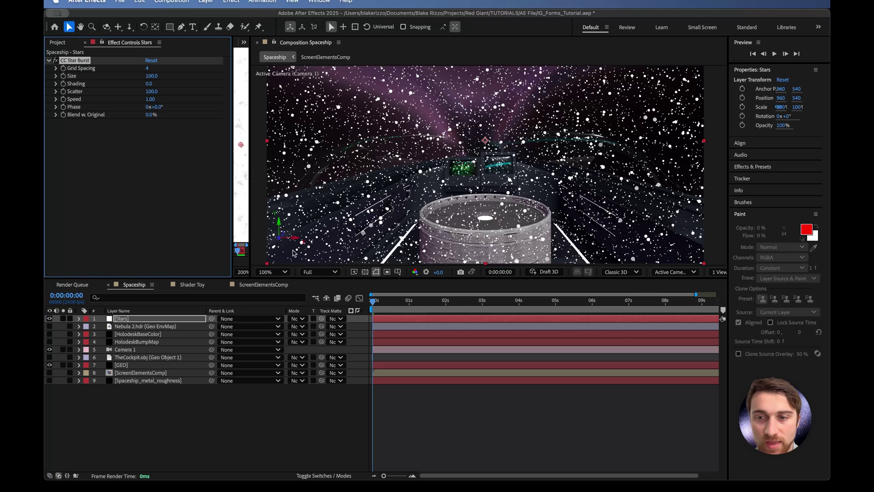
{"action": "left_click_drag", "start_coordinate": [169, 318], "coordinate": [156, 386]}
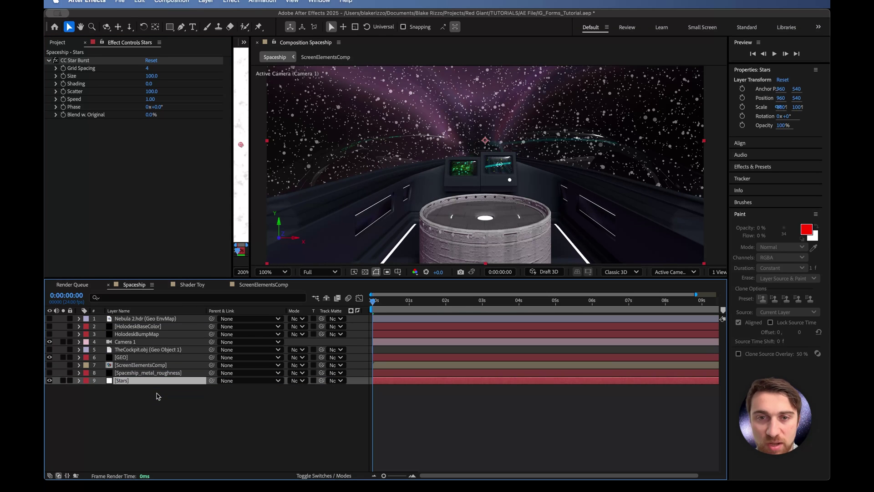
Step: Set CC Star Burst Size to 27, Speed to 0 and Scatter to 131
{"action": "left_click_drag", "start_coordinate": [156, 76], "coordinate": [144, 76]}
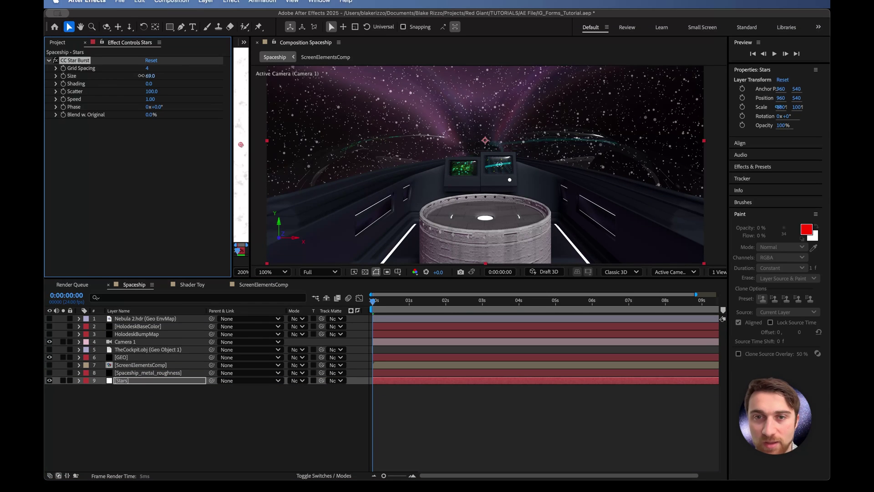
{"action": "left_click", "coordinate": [151, 99]}
{"action": "type", "text": "0"}
{"action": "key", "text": "Return"}
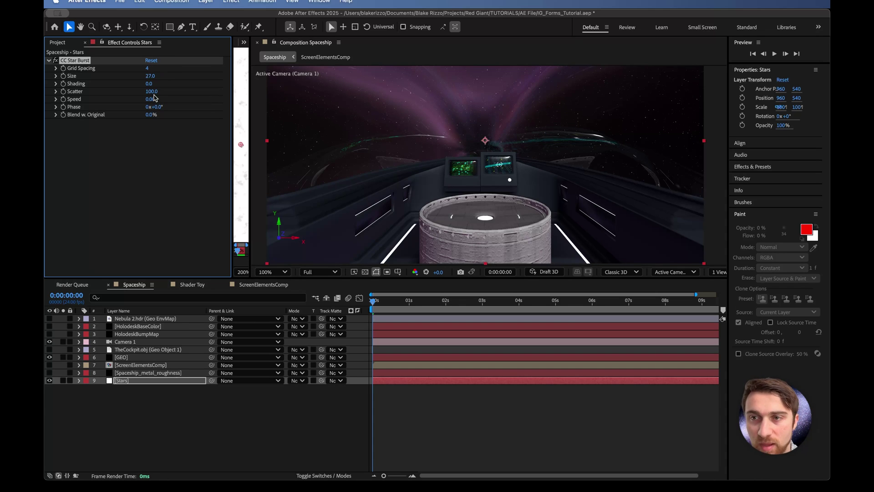
{"action": "left_click_drag", "start_coordinate": [152, 91], "coordinate": [169, 92]}
{"action": "key", "text": "space"}
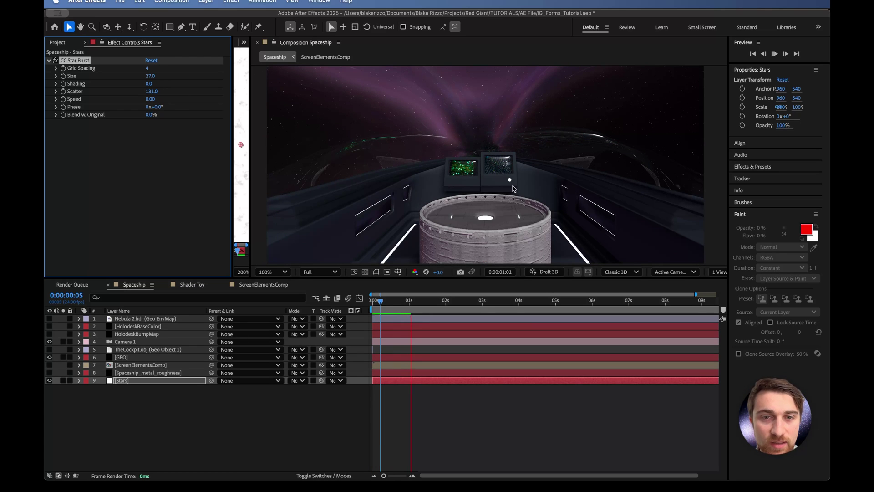
{"action": "left_click_drag", "start_coordinate": [513, 186], "coordinate": [549, 148]}
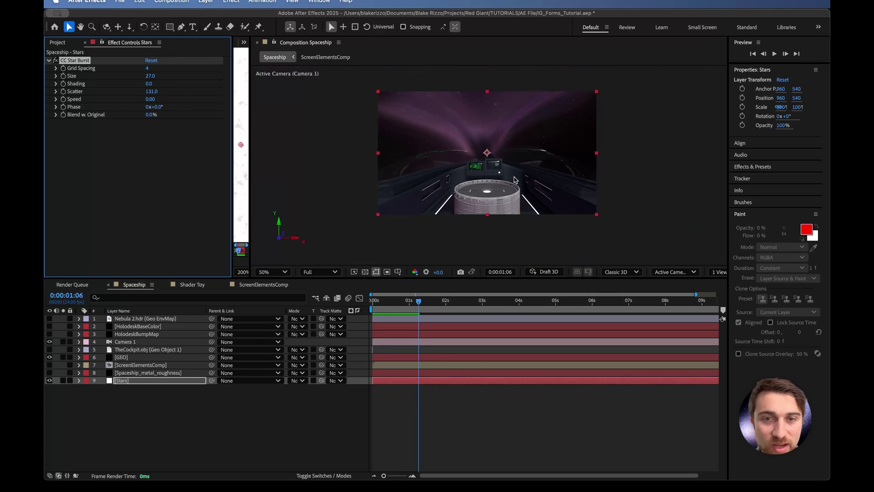